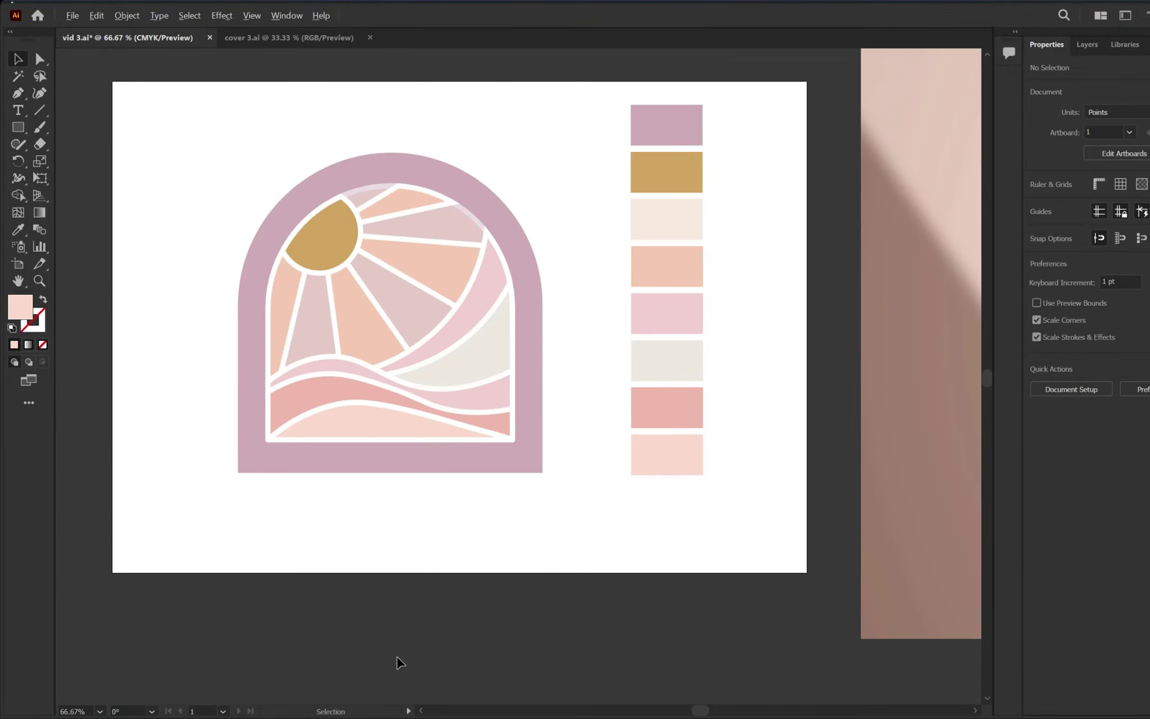
# Step: Switch the 841.89 × 595.28 pt preset to RGB Color and create the document
pyautogui.hotkey('ctrl', 'alt', '0')
pyautogui.scroll(3, 773, 668)
pyautogui.scroll(2, 771, 666)
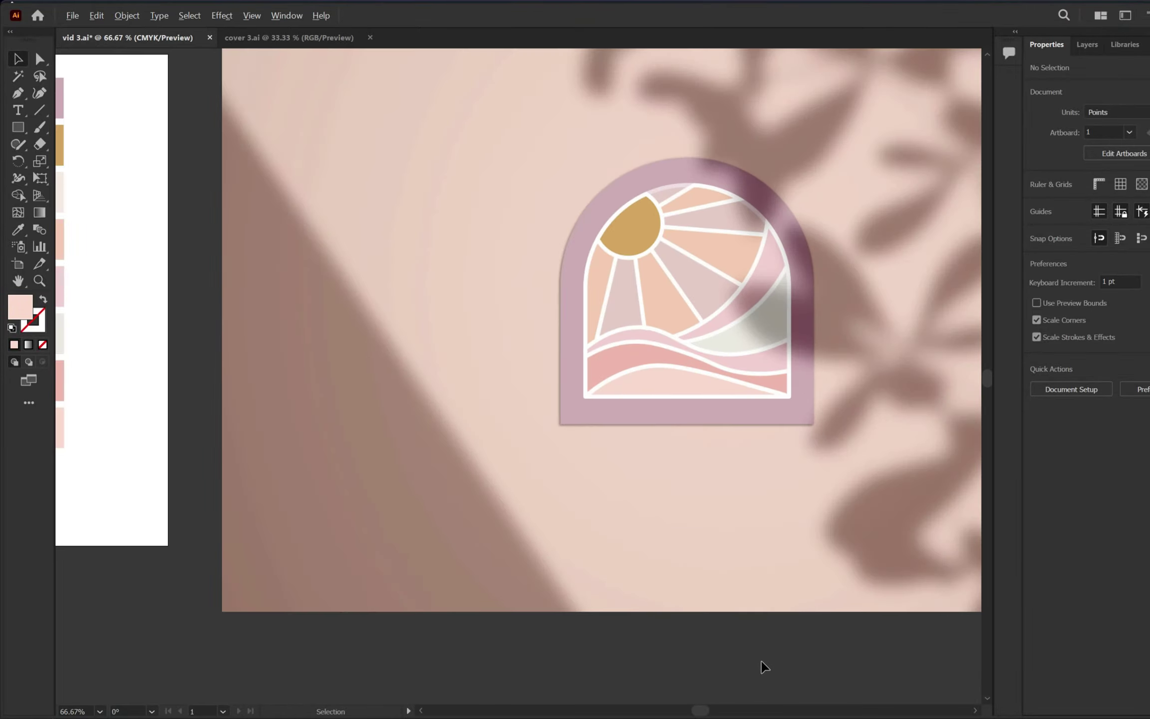
pyautogui.scroll(3, 873, 190)
pyautogui.scroll(-3, 725, 375)
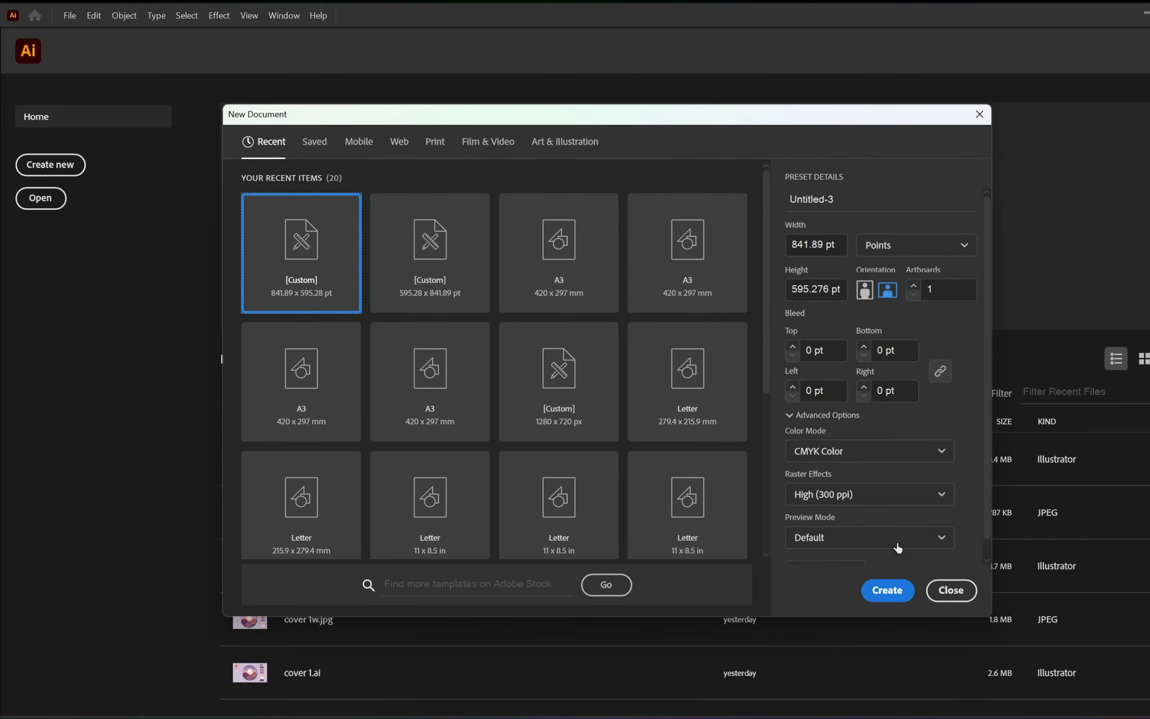
pyautogui.click(908, 450)
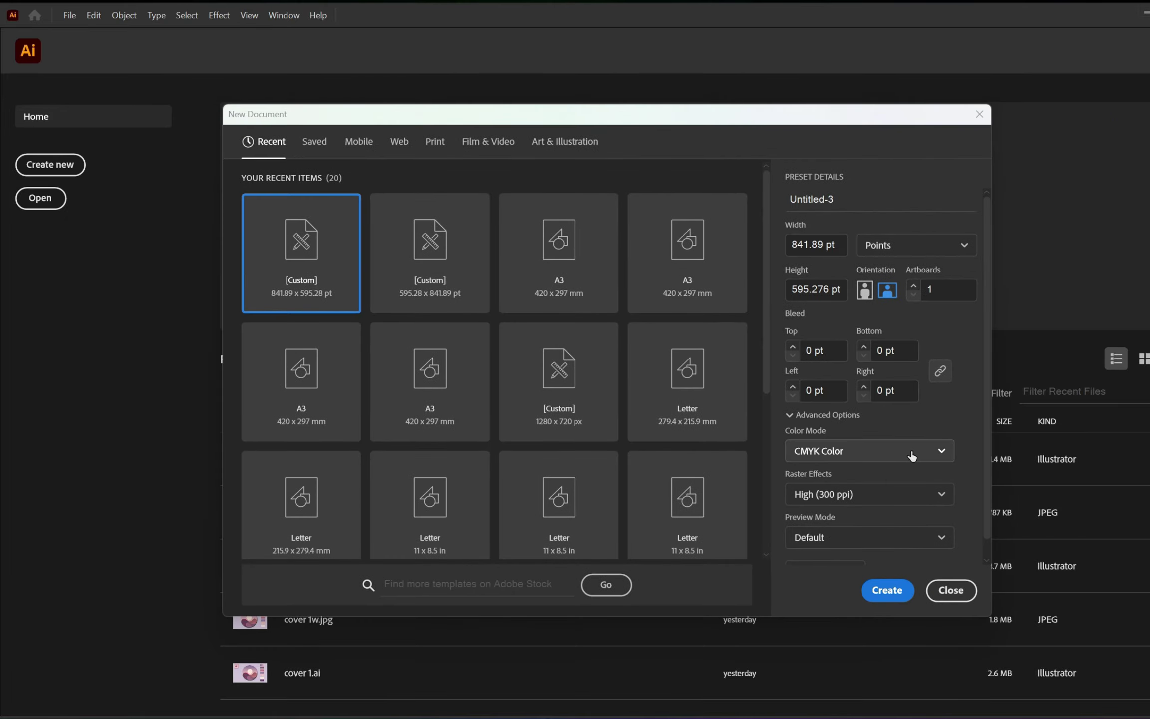
pyautogui.click(858, 496)
pyautogui.click(887, 590)
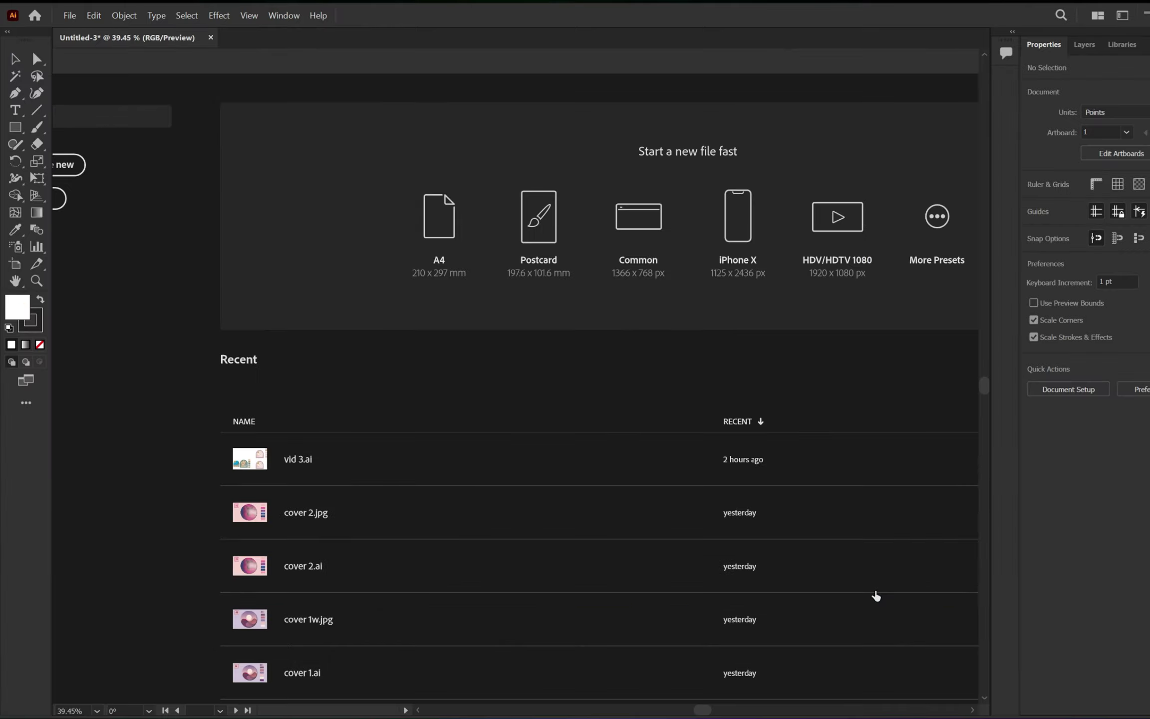
# Step: Draw a large rectangle on the artboard and a vertical marker line at its top centre
pyautogui.press('m')
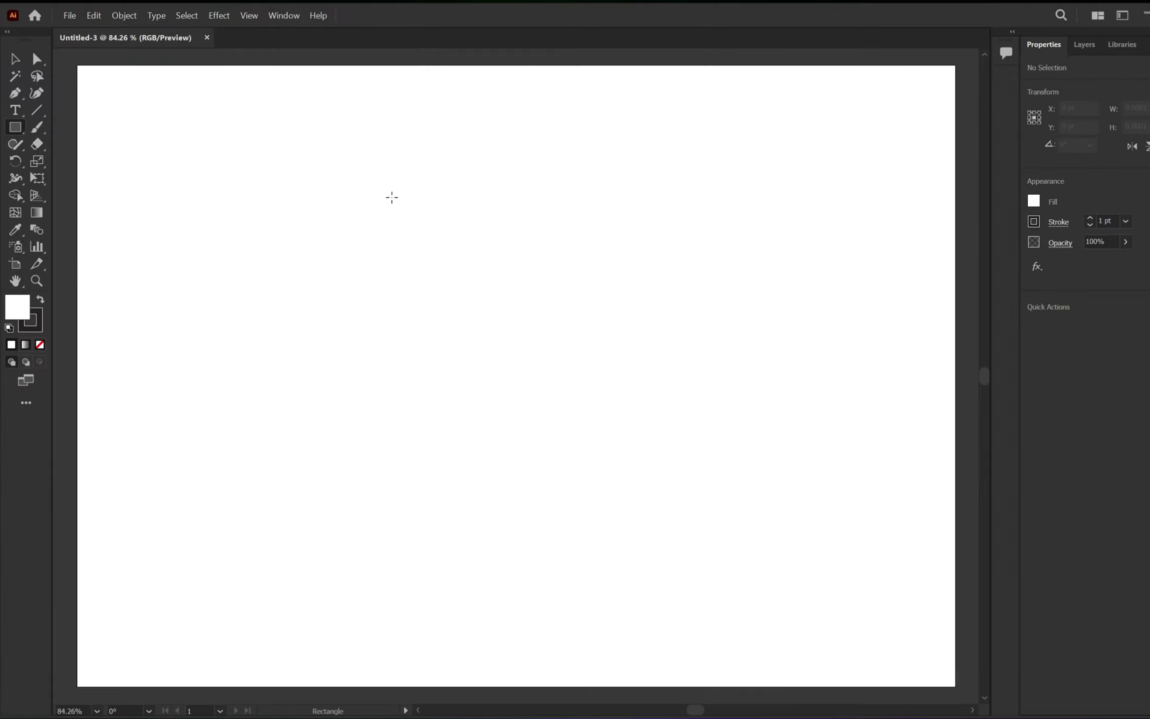
pyautogui.moveTo(315, 160); pyautogui.dragTo(700, 564)
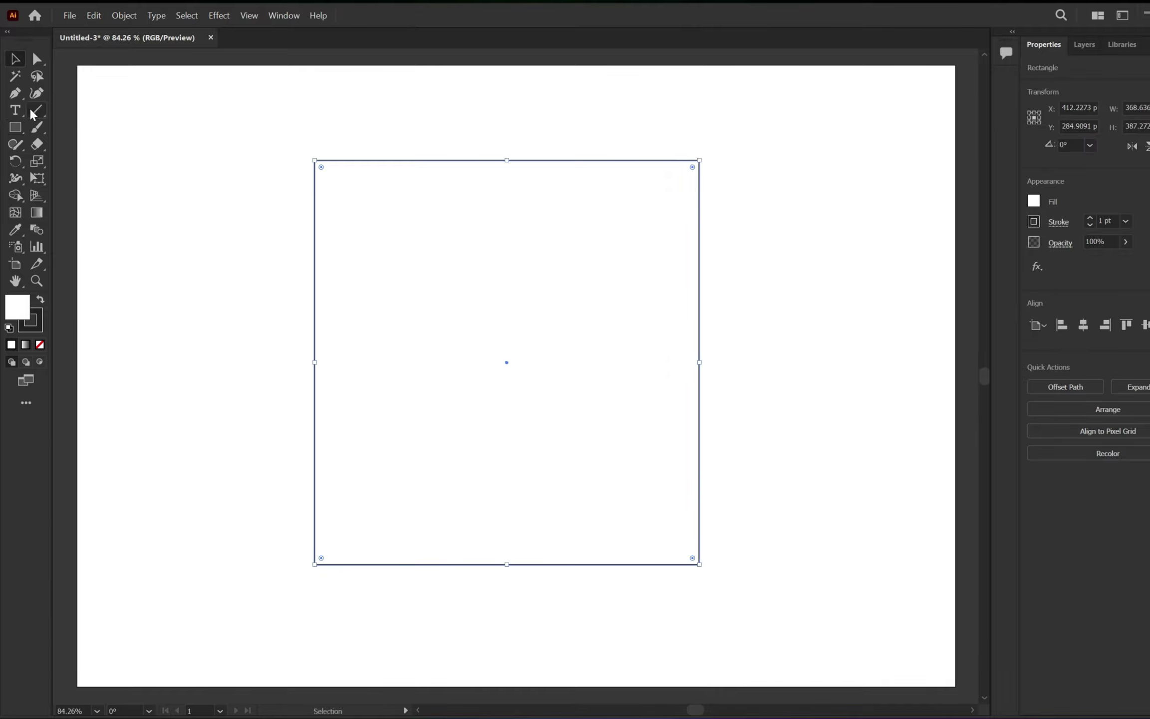
pyautogui.moveTo(505, 123); pyautogui.dragTo(507, 205)
# Step: Round both top corners to the centre line to form an arch, then delete the marker line
pyautogui.press('v')
pyautogui.click(366, 167)
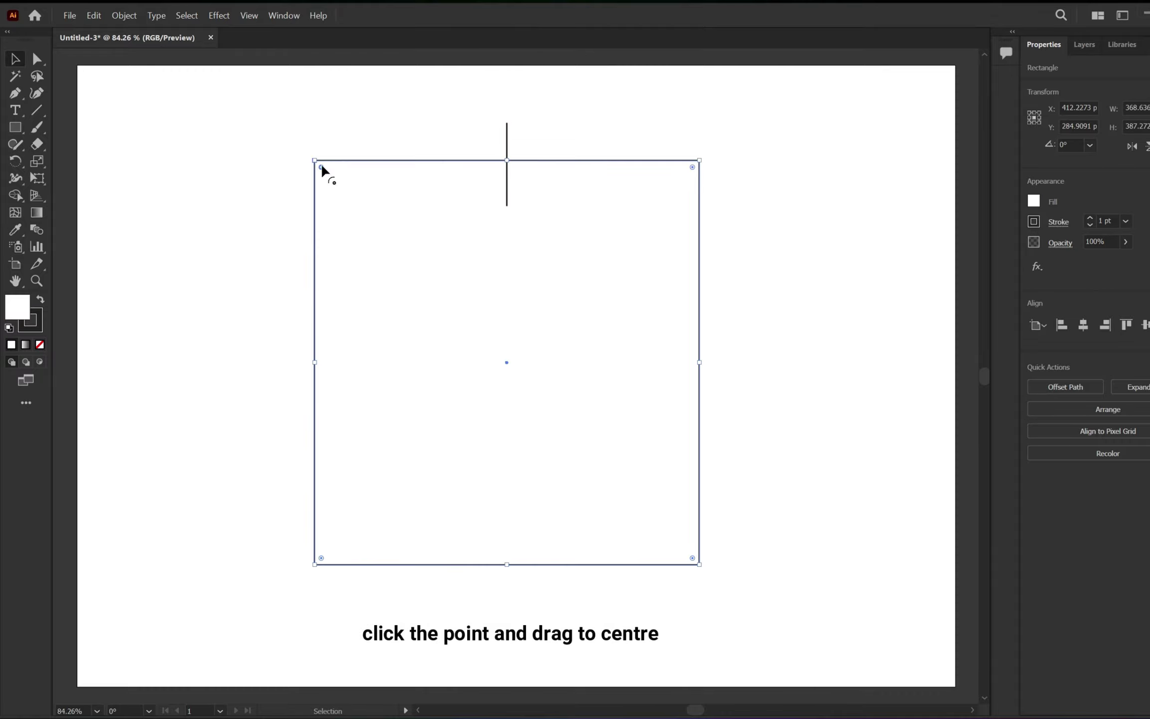
pyautogui.moveTo(321, 166); pyautogui.dragTo(561, 353)
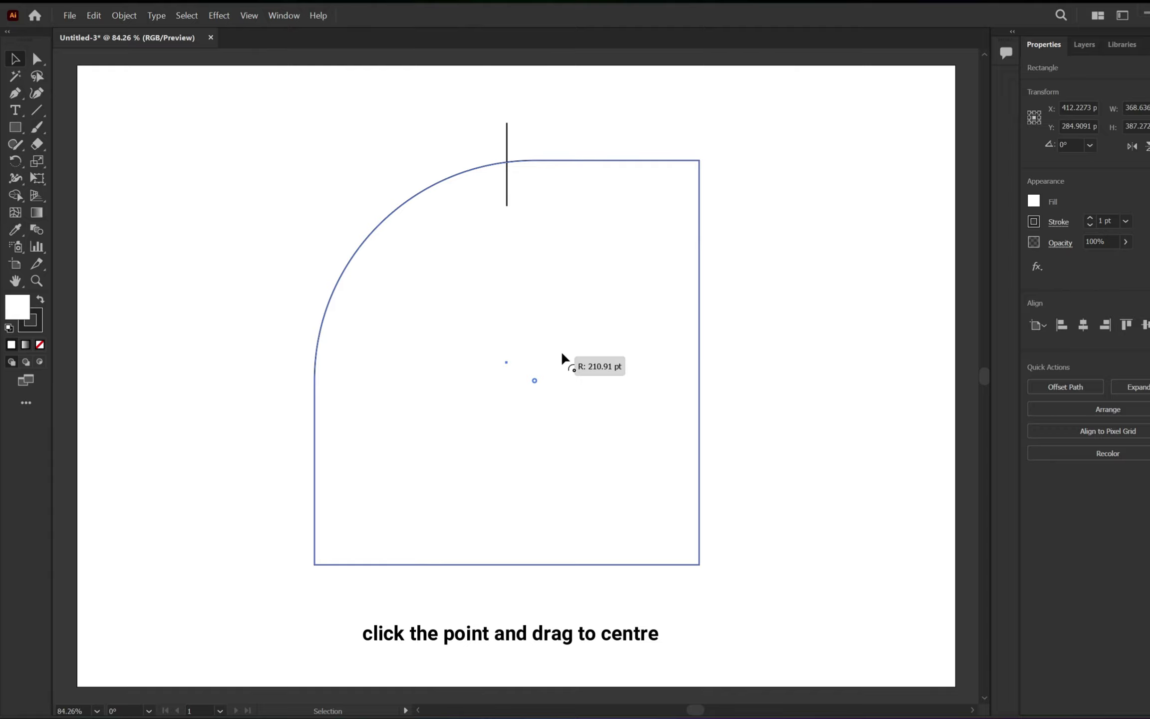
pyautogui.moveTo(562, 353); pyautogui.dragTo(519, 343)
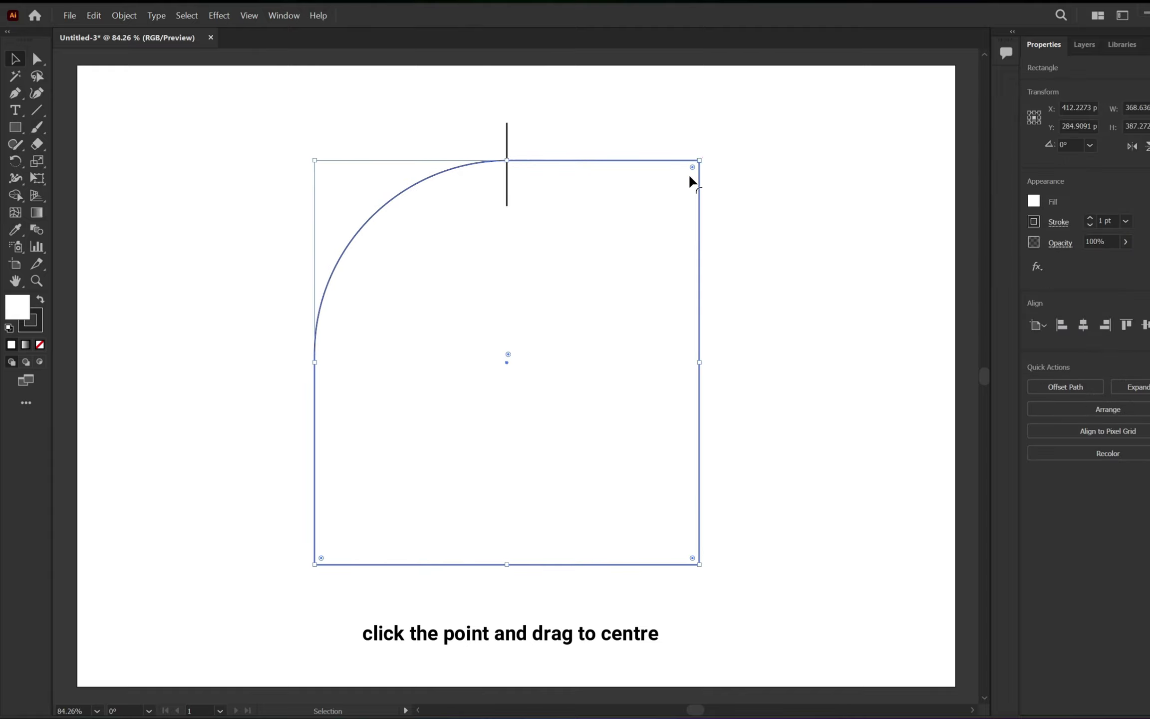
pyautogui.moveTo(692, 168)
pyautogui.mouseDown()
pyautogui.moveTo(489, 332)
pyautogui.moveTo(458, 339)
pyautogui.mouseUp()
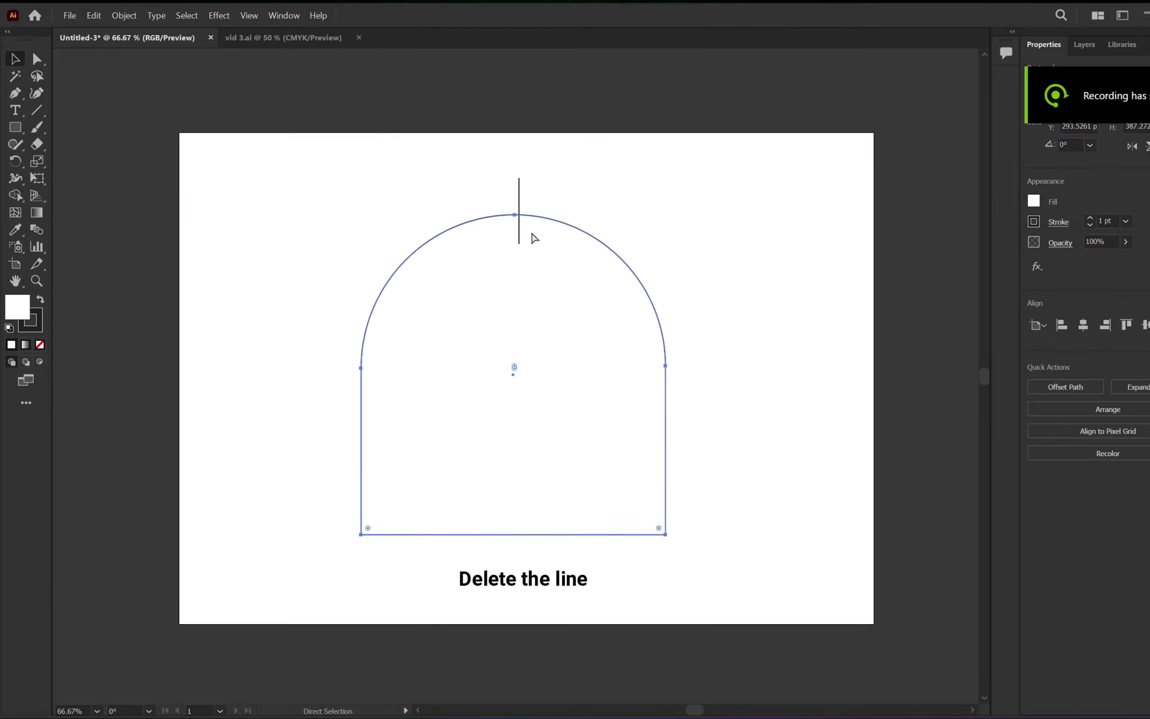
pyautogui.click(519, 185)
pyautogui.press('Delete')
pyautogui.click(565, 218)
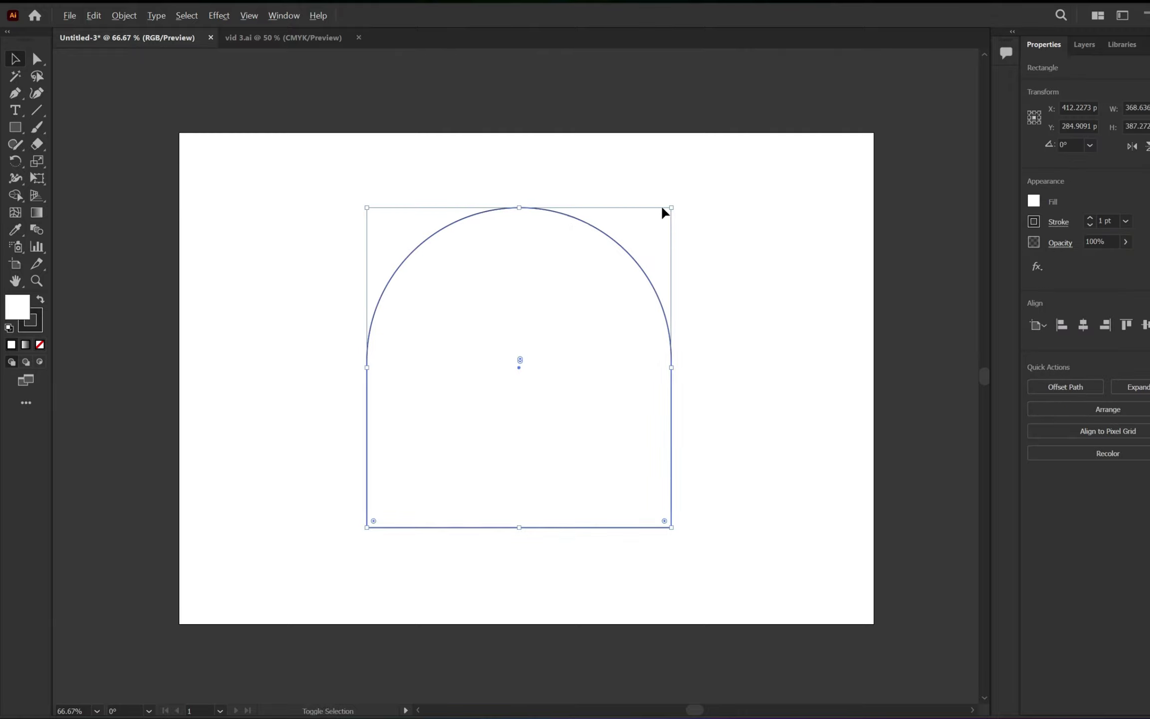
# Step: Copy the arch, enlarge it and send it backward as an outer frame
pyautogui.moveTo(618, 245); pyautogui.dragTo(617, 246)
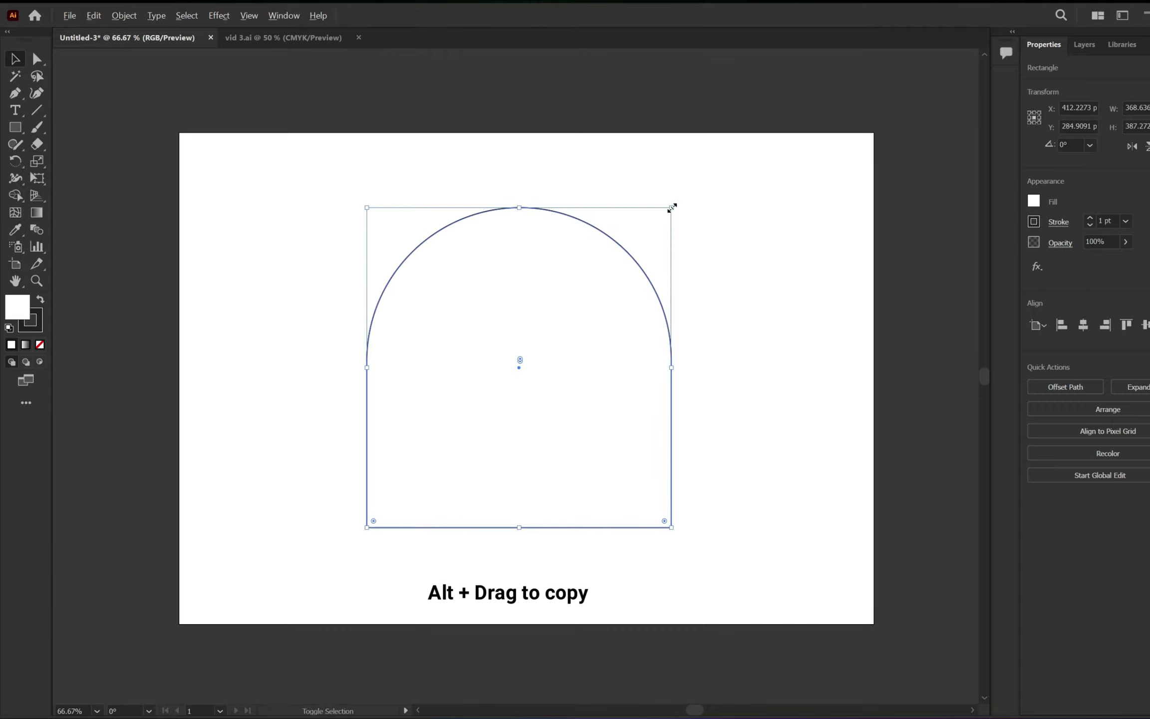
pyautogui.moveTo(671, 208); pyautogui.dragTo(689, 189)
pyautogui.rightClick(622, 273)
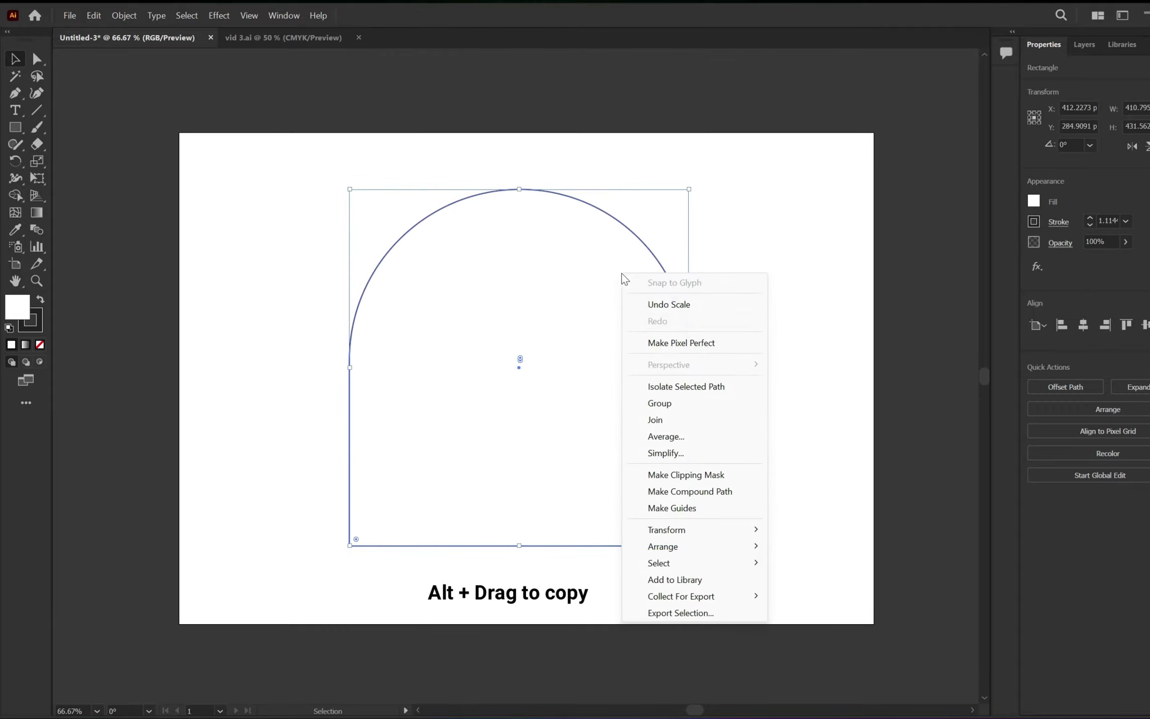
pyautogui.moveTo(692, 546)
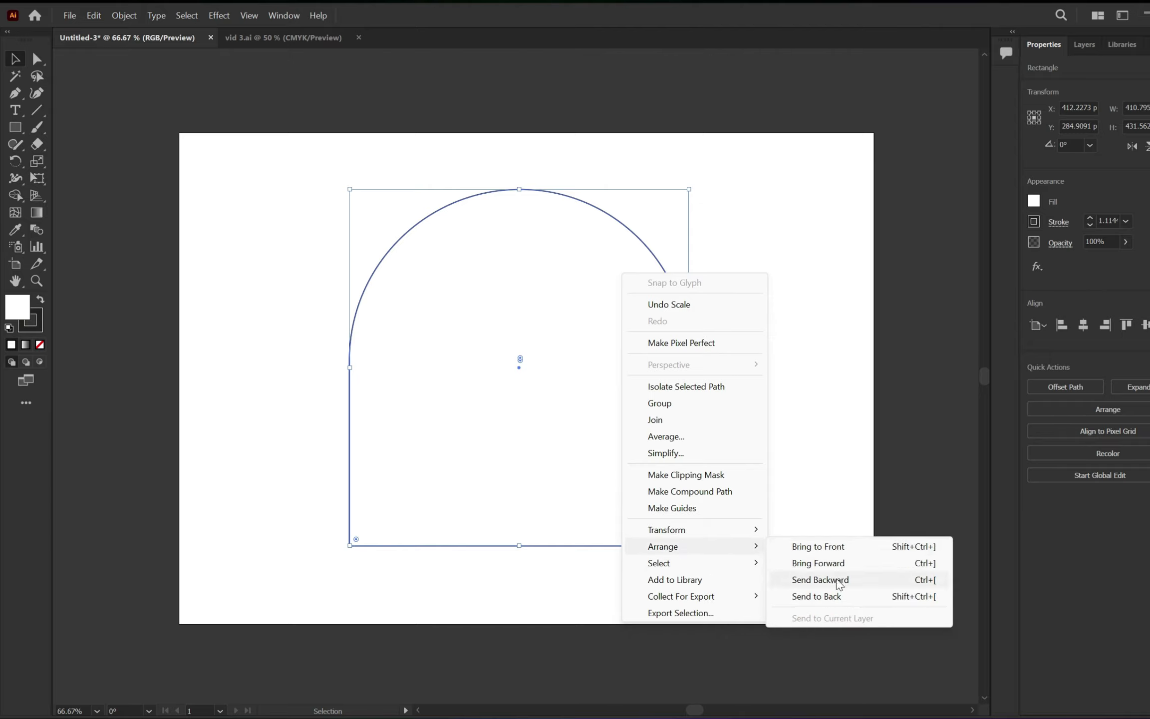
pyautogui.click(839, 580)
pyautogui.moveTo(689, 189); pyautogui.dragTo(714, 172)
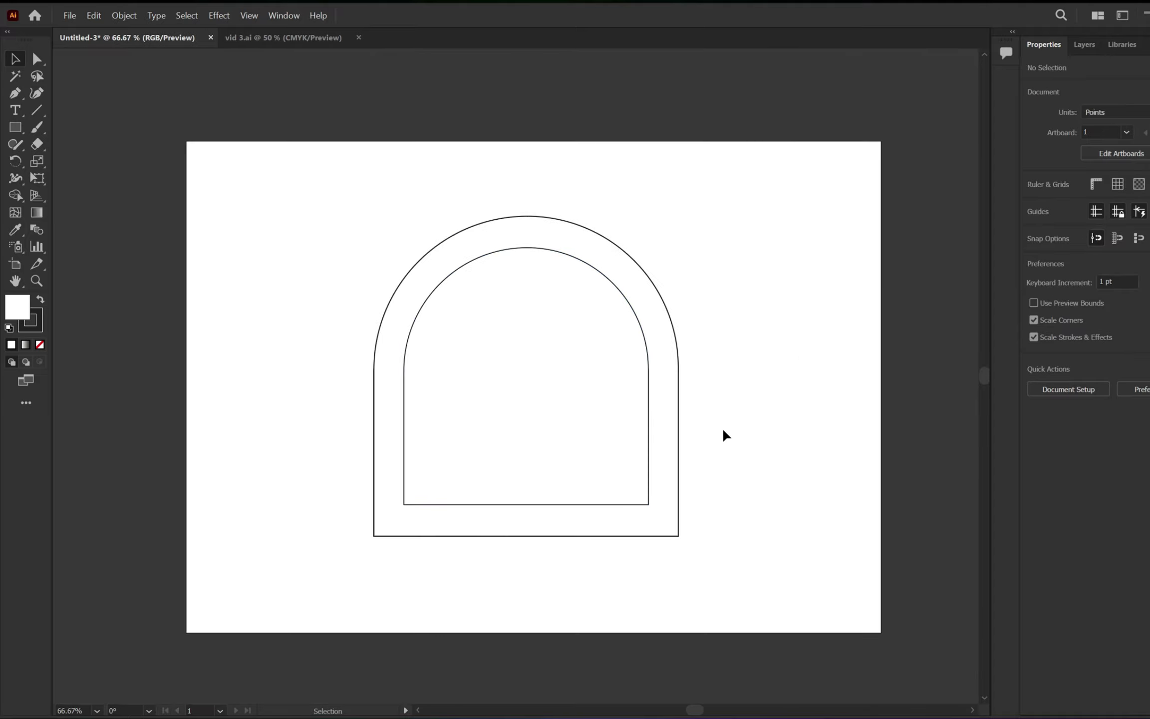
# Step: Move both arches left of the artboard, then copy the inner arch onto the artboard
pyautogui.click(614, 438)
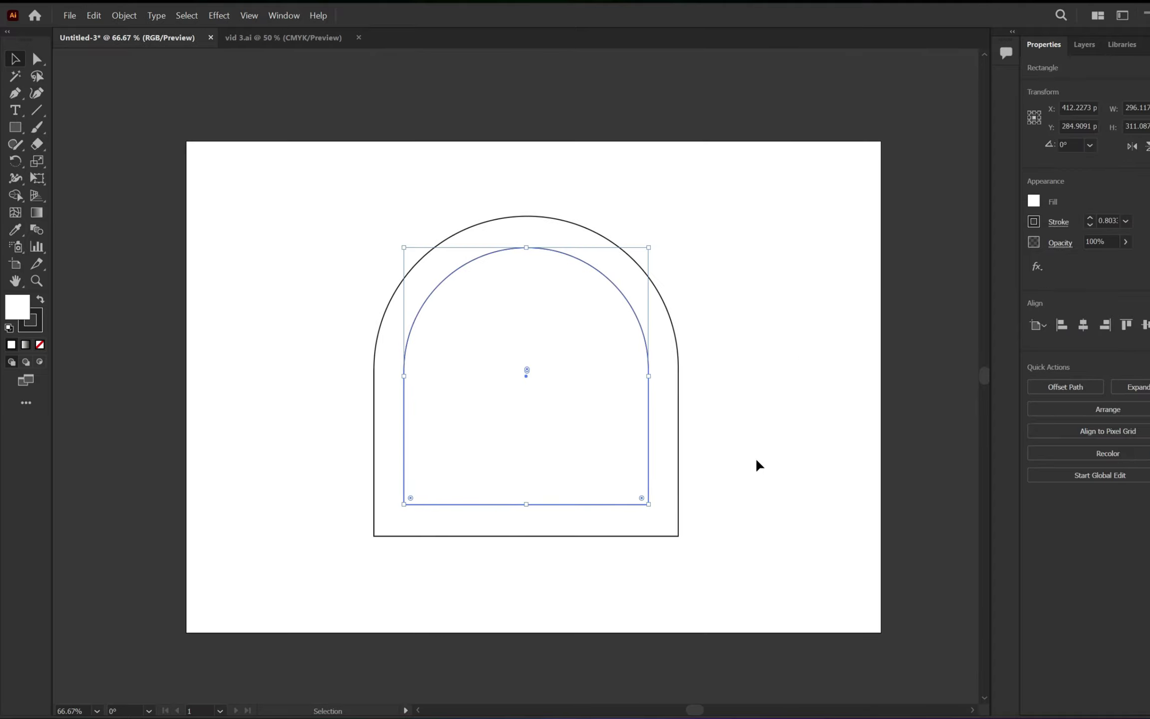
pyautogui.moveTo(706, 281); pyautogui.dragTo(463, 583)
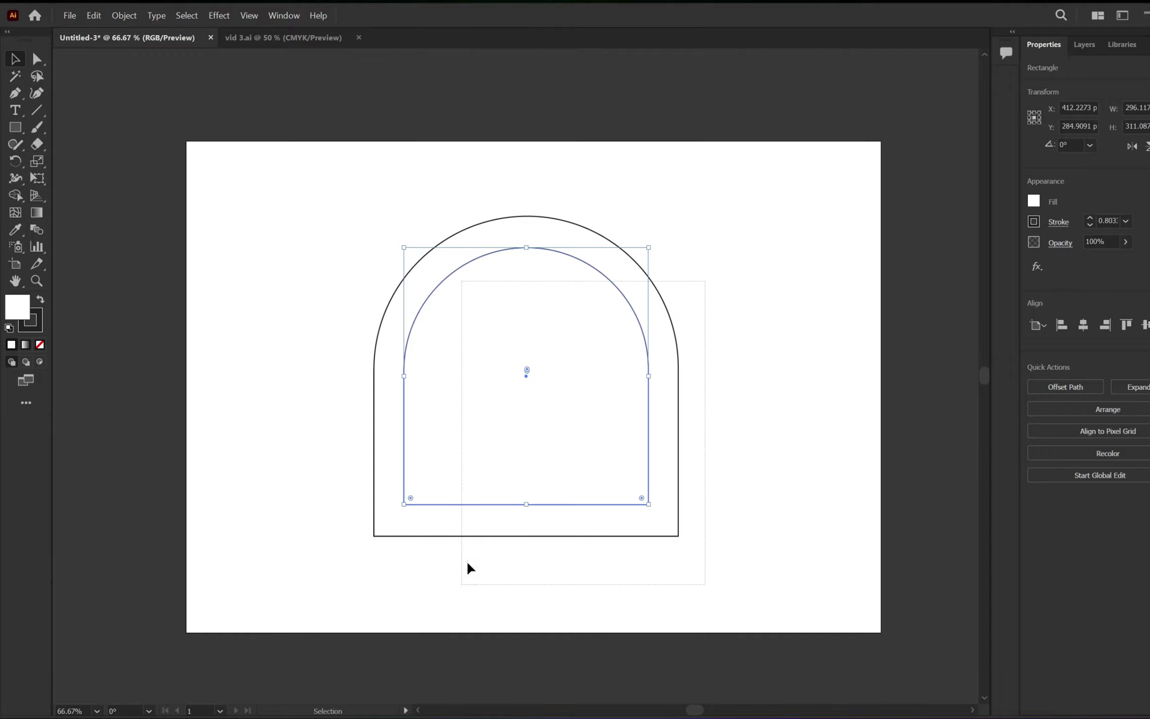
pyautogui.moveTo(557, 438)
pyautogui.mouseDown()
pyautogui.moveTo(77, 418)
pyautogui.moveTo(159, 441)
pyautogui.mouseUp()
pyautogui.hotkey('ctrl', '-')
pyautogui.click(449, 444)
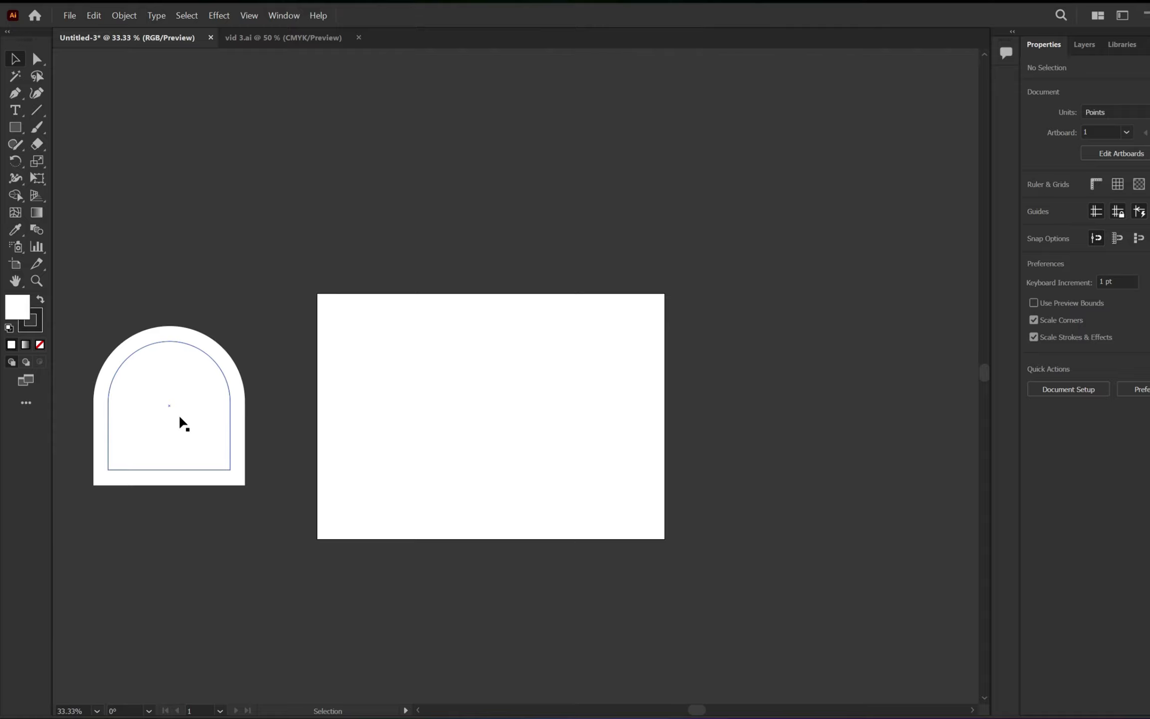
pyautogui.moveTo(180, 417)
pyautogui.mouseDown()
pyautogui.moveTo(515, 418)
pyautogui.moveTo(501, 416)
pyautogui.mouseUp()
pyautogui.hotkey('ctrl', '+')
pyautogui.hotkey('ctrl', '+')
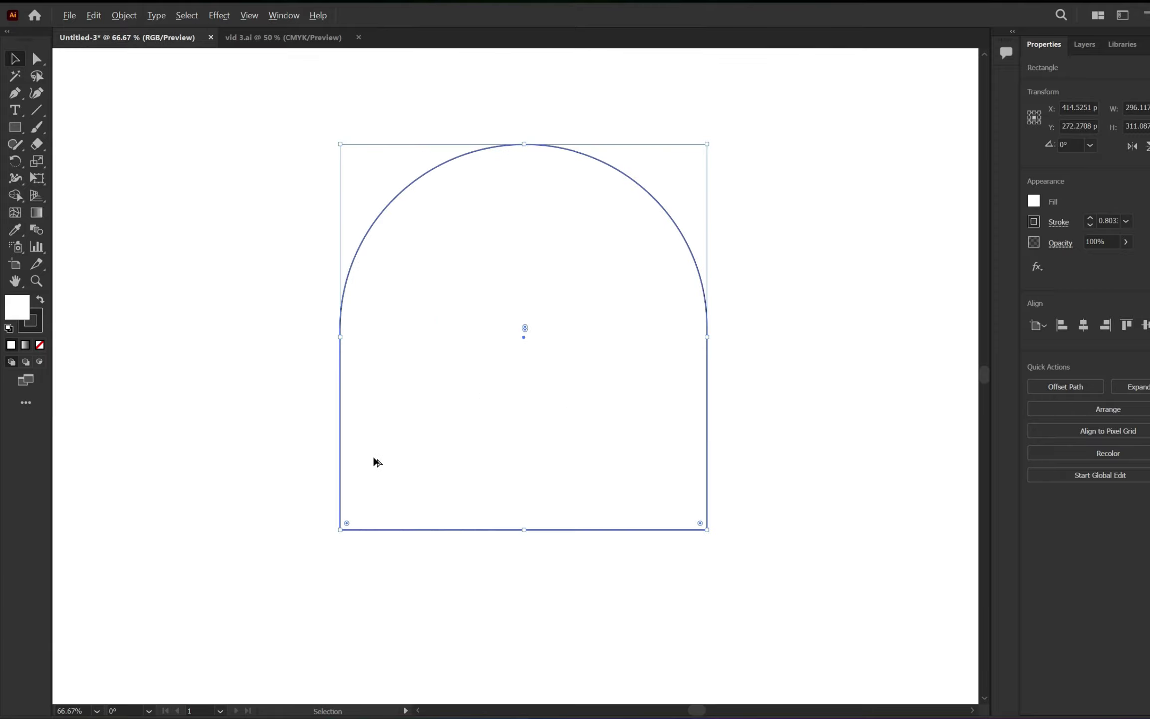
pyautogui.hotkey('ctrl', '+')
# Step: Set the fill to None and draw the first wave curve across the arch's lower part
pyautogui.click(506, 595)
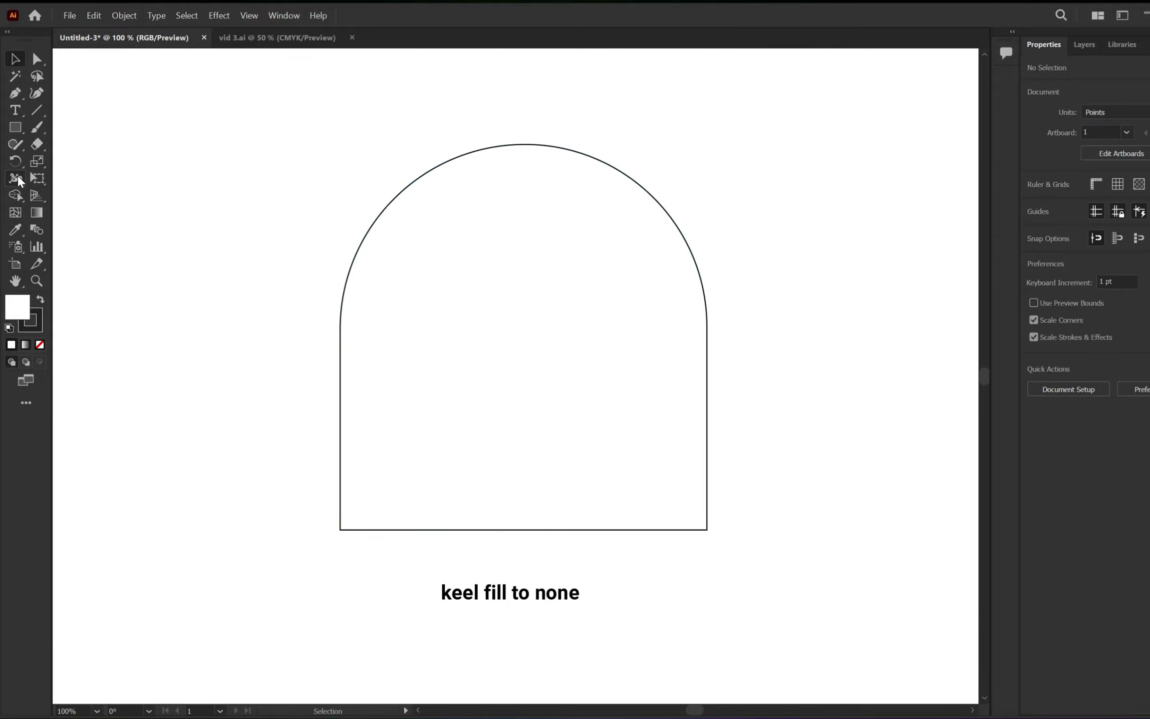
pyautogui.click(36, 93)
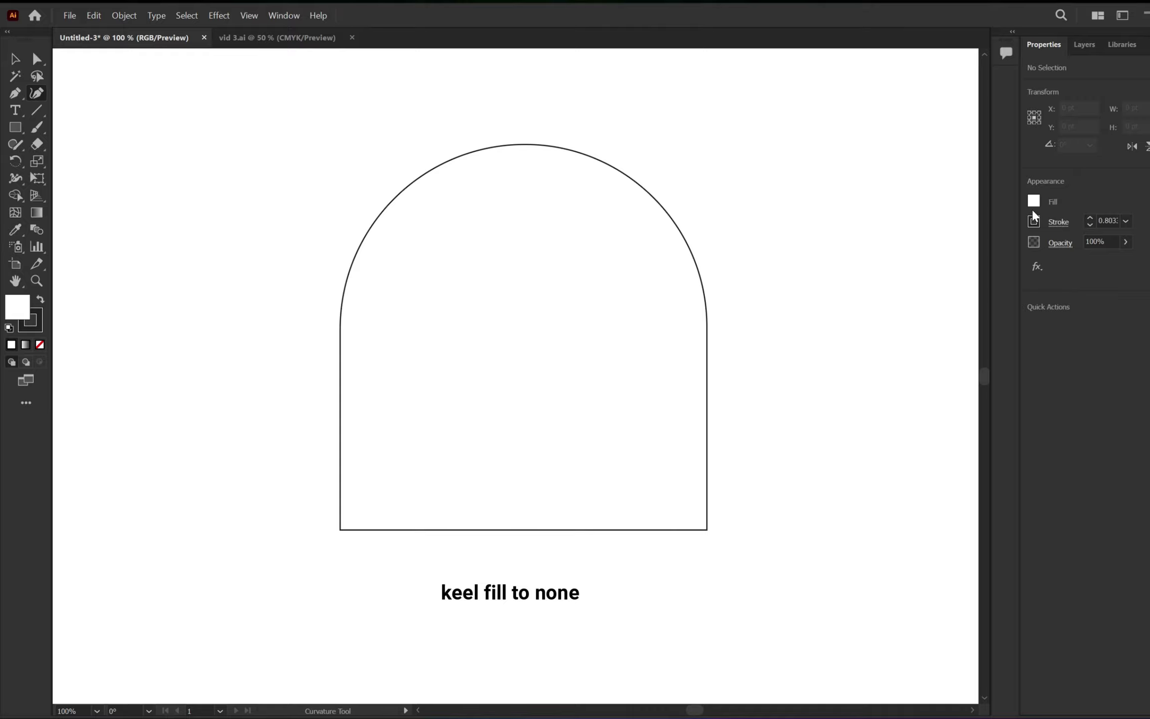
pyautogui.click(1033, 202)
pyautogui.click(879, 252)
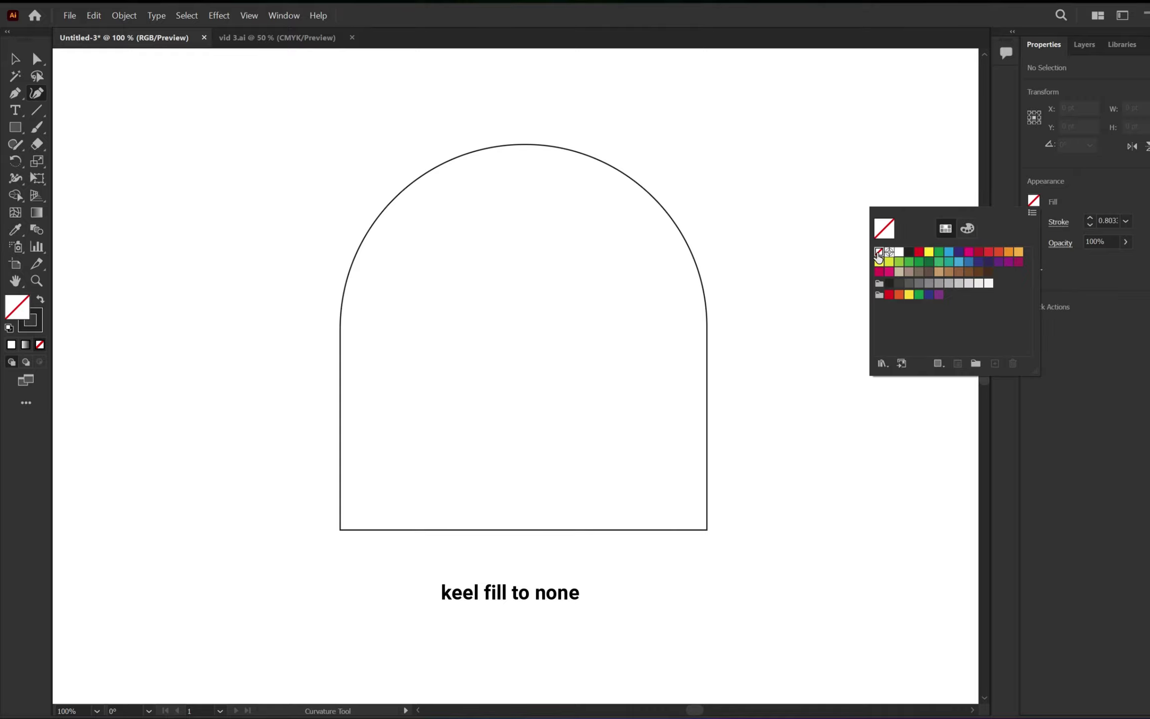
pyautogui.click(886, 23)
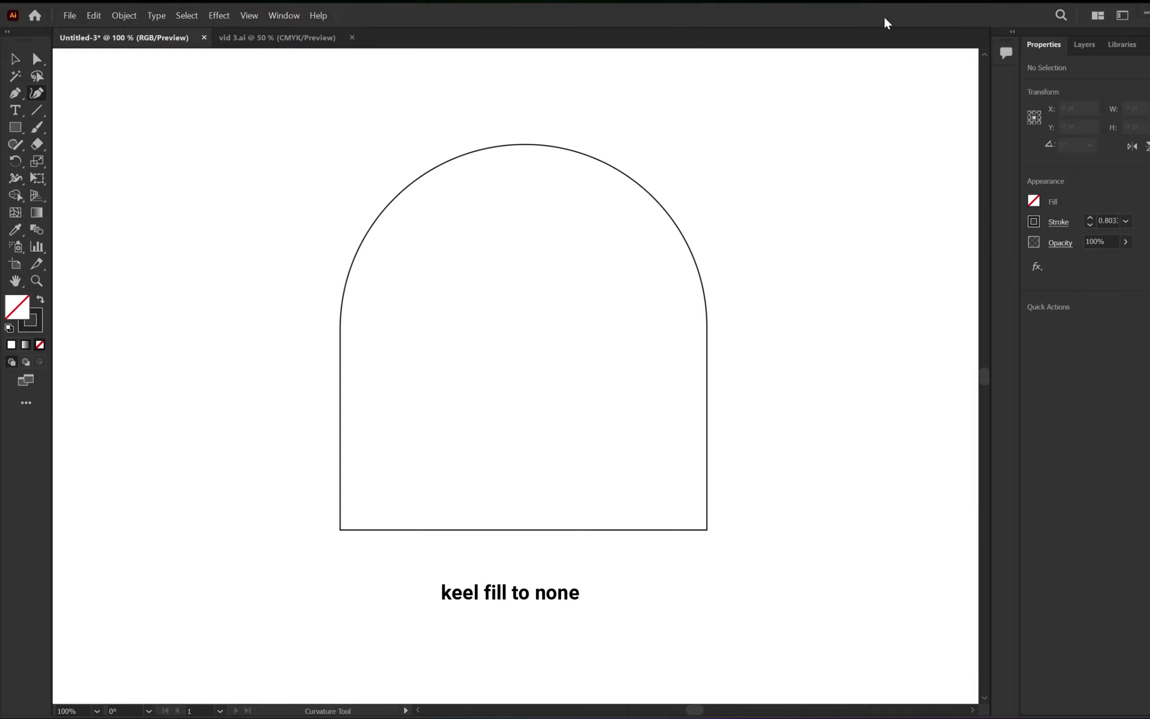
pyautogui.click(330, 540)
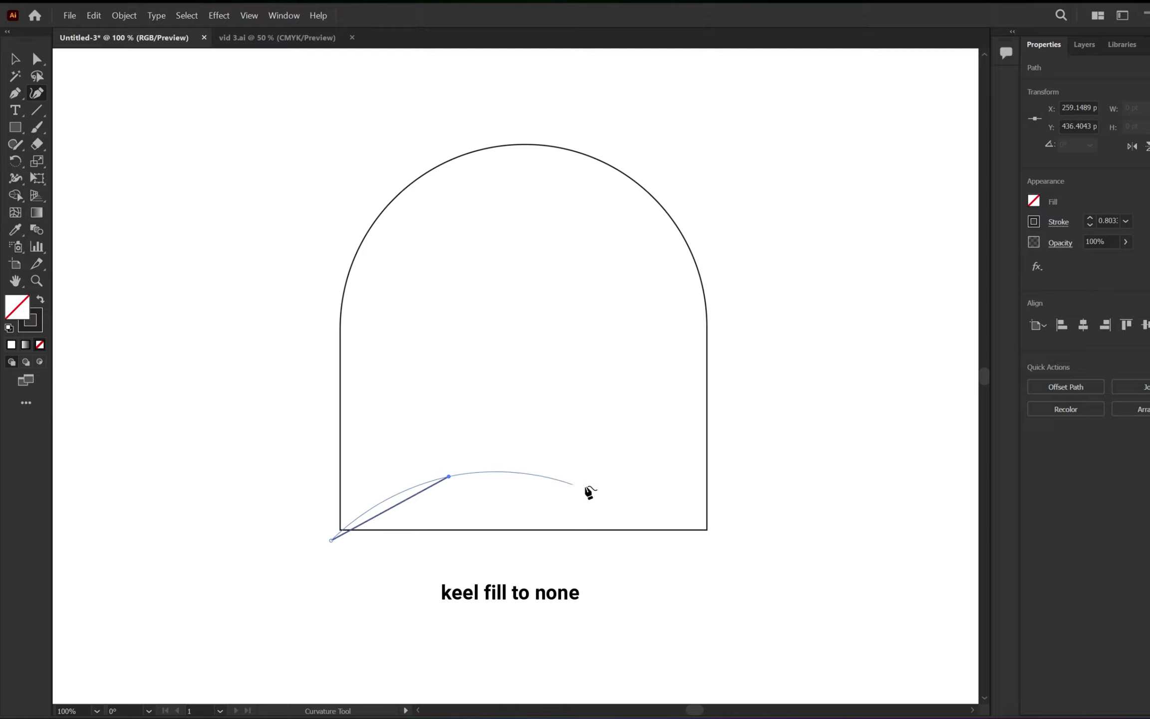
pyautogui.click(633, 507)
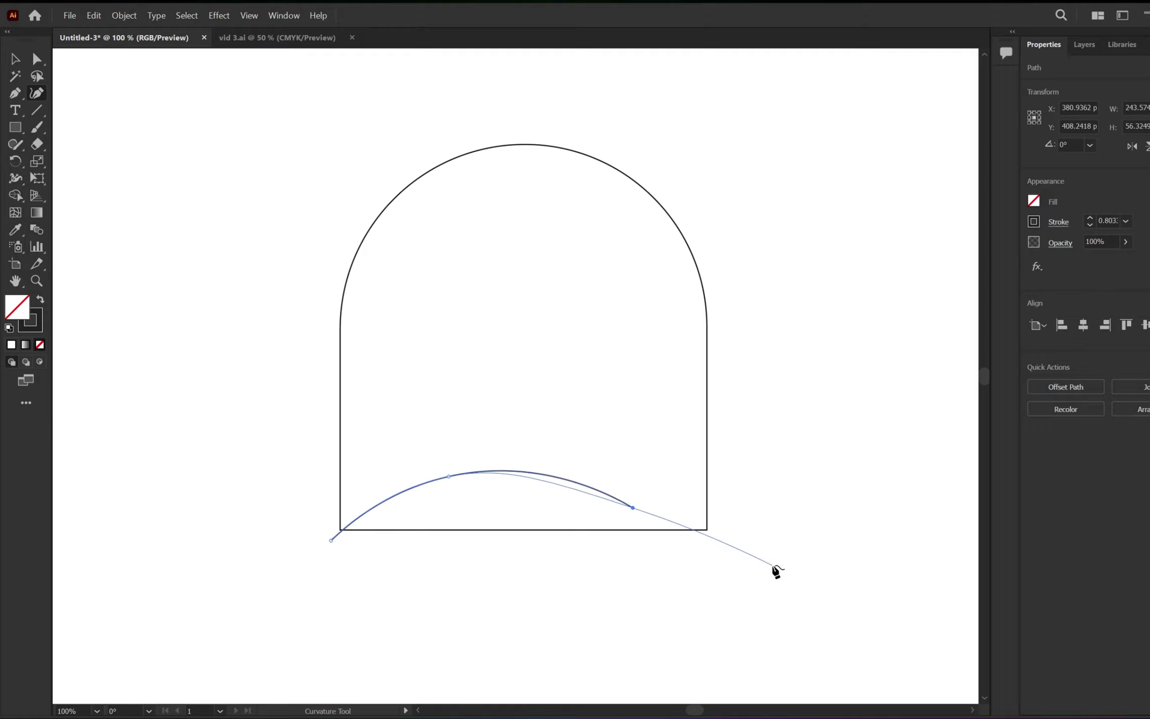
pyautogui.click(787, 560)
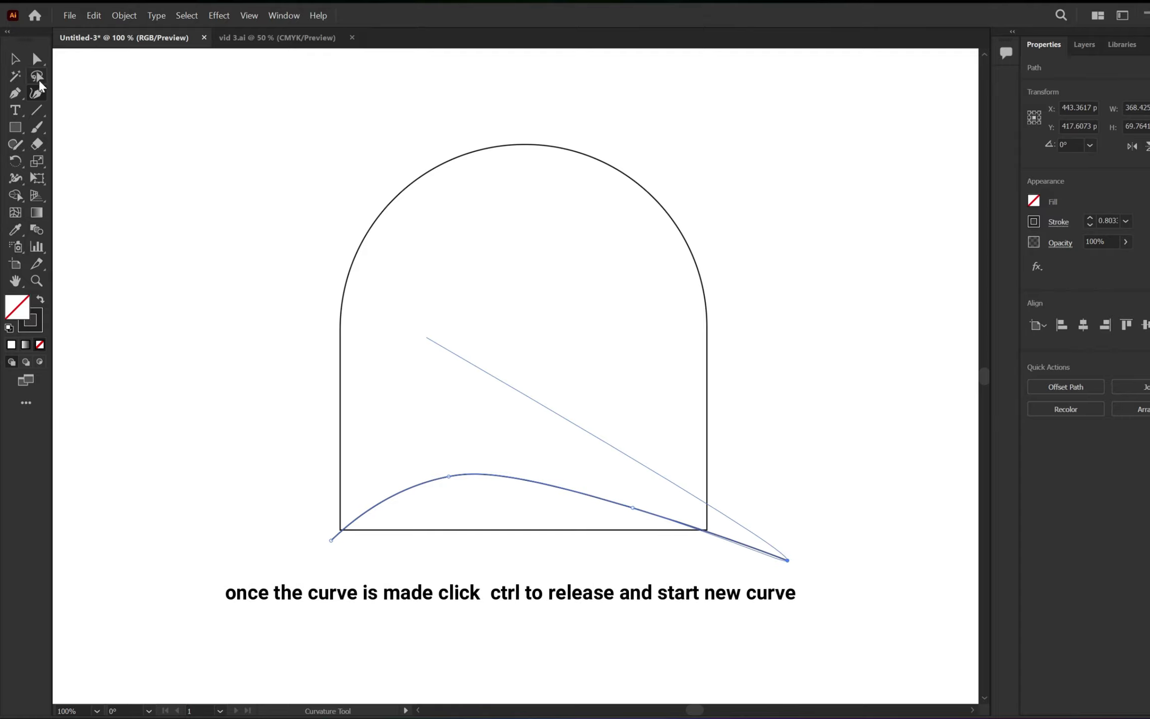
pyautogui.keyDown('ctrl'); pyautogui.click(731, 384); pyautogui.keyUp('ctrl')
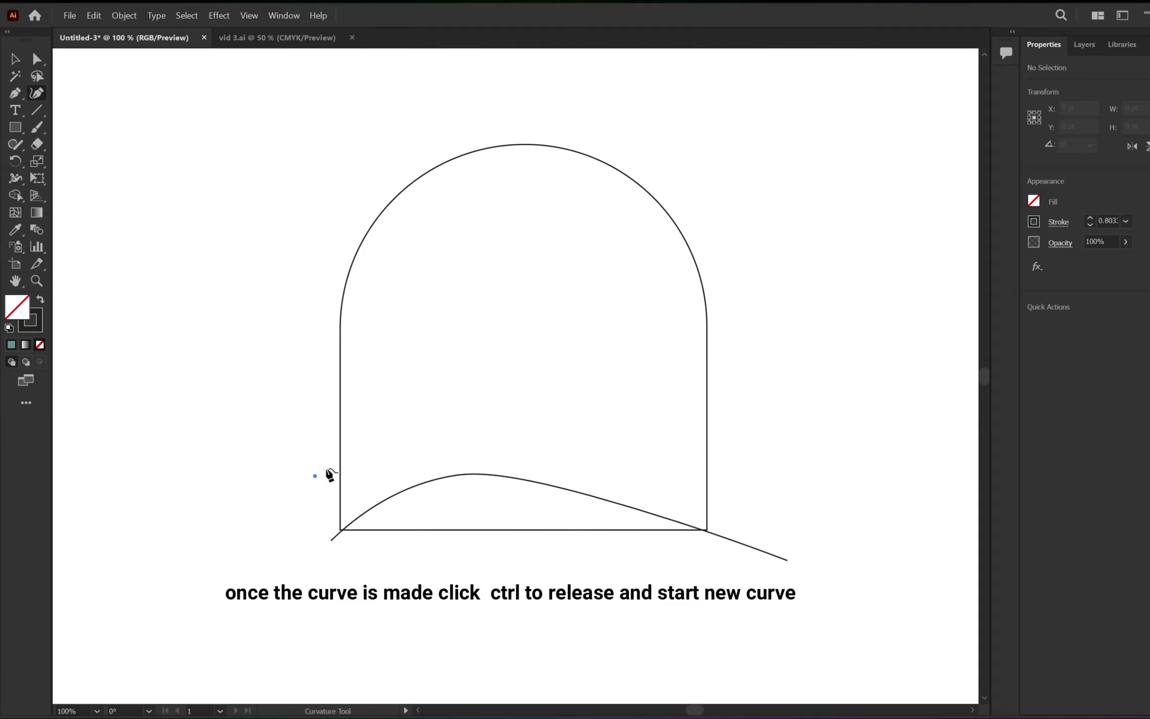
# Step: Draw two more wave curves across the arch, stacked above the first
pyautogui.click(519, 451)
pyautogui.click(583, 477)
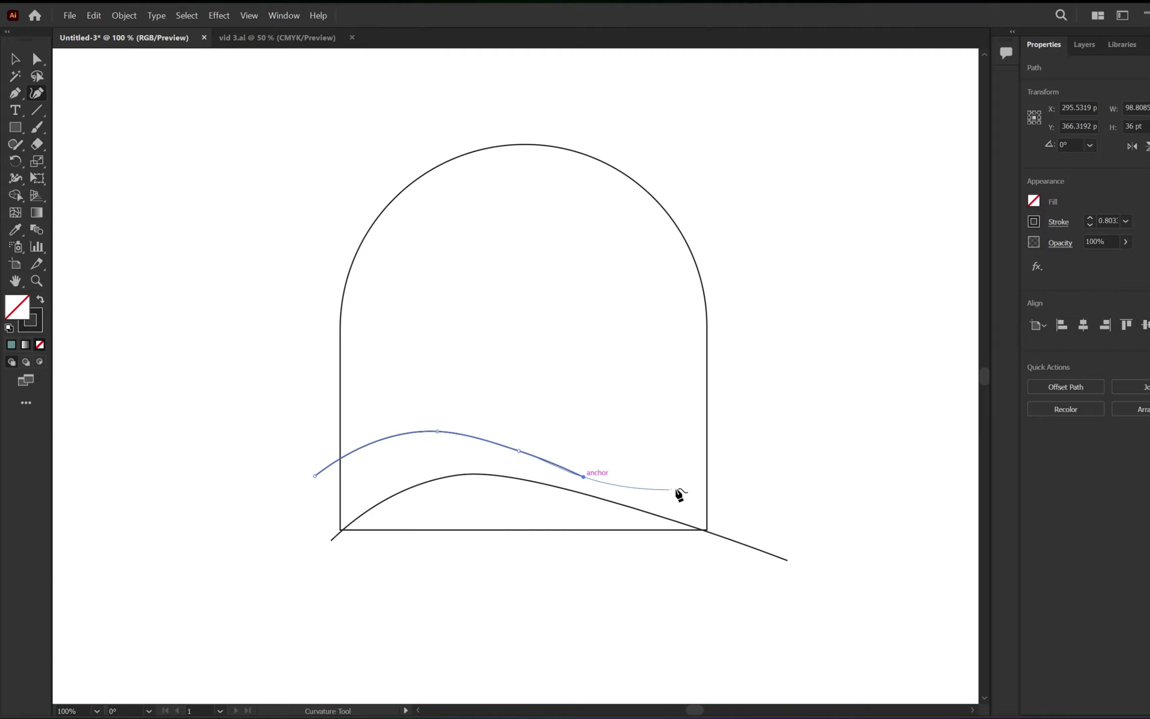
pyautogui.click(730, 478)
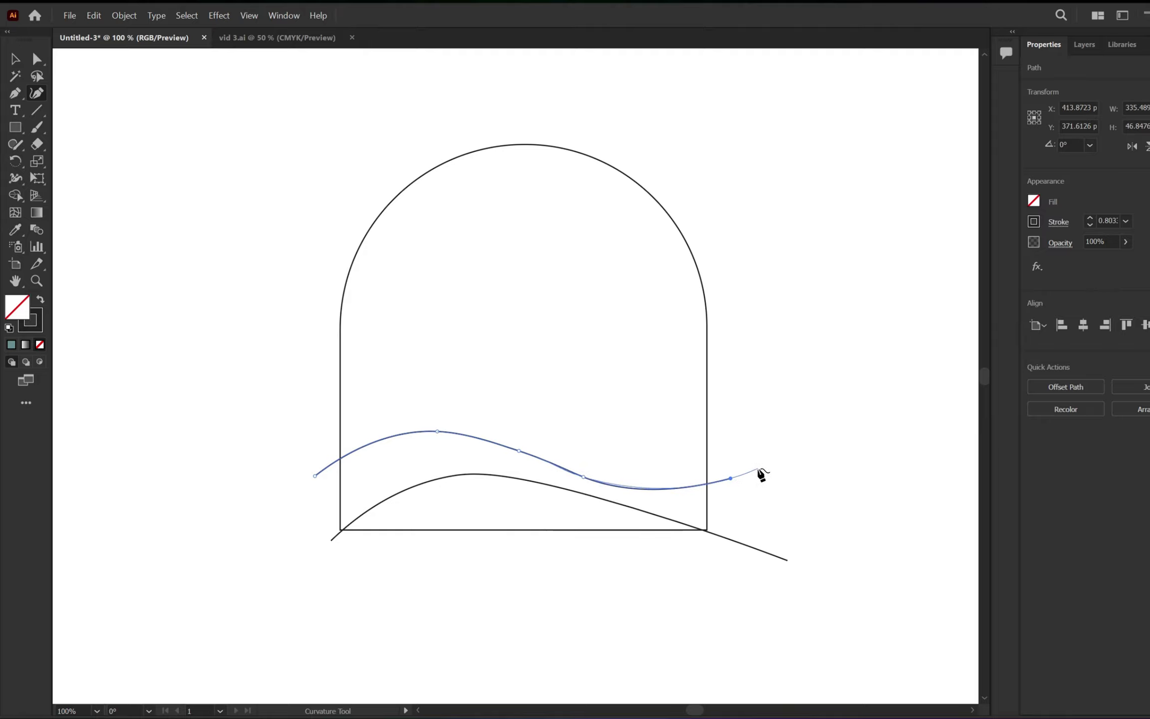
pyautogui.press('v')
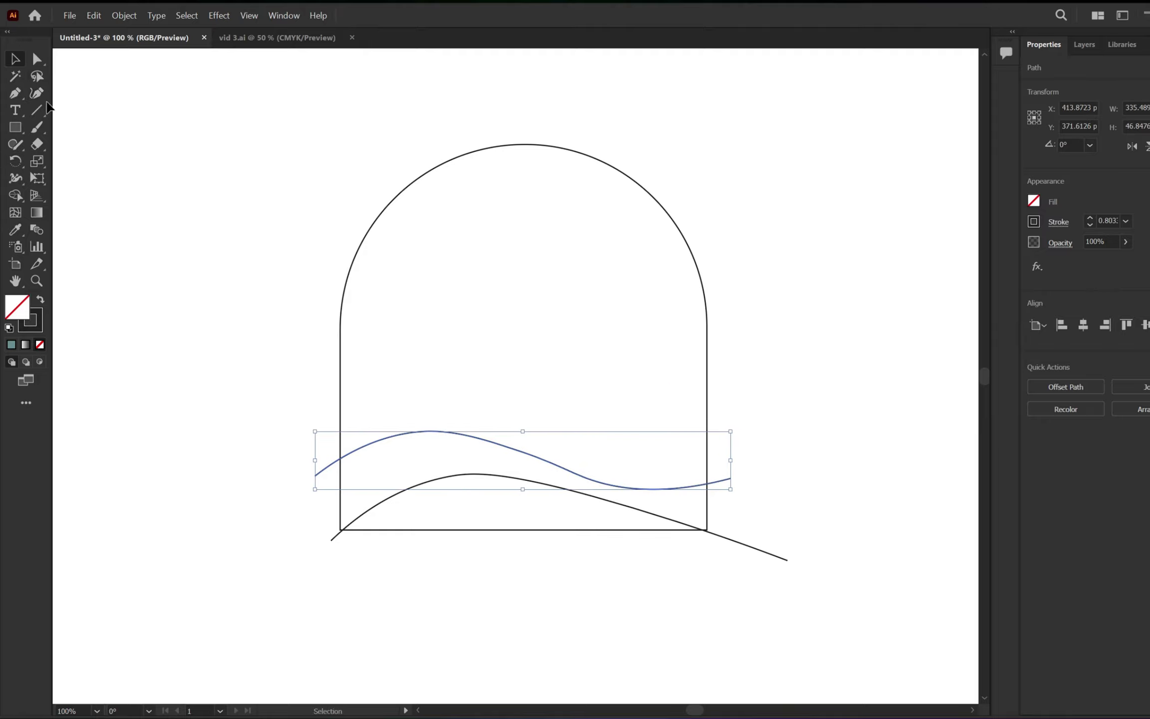
pyautogui.click(37, 93)
pyautogui.keyDown('ctrl'); pyautogui.click(797, 368); pyautogui.keyUp('ctrl')
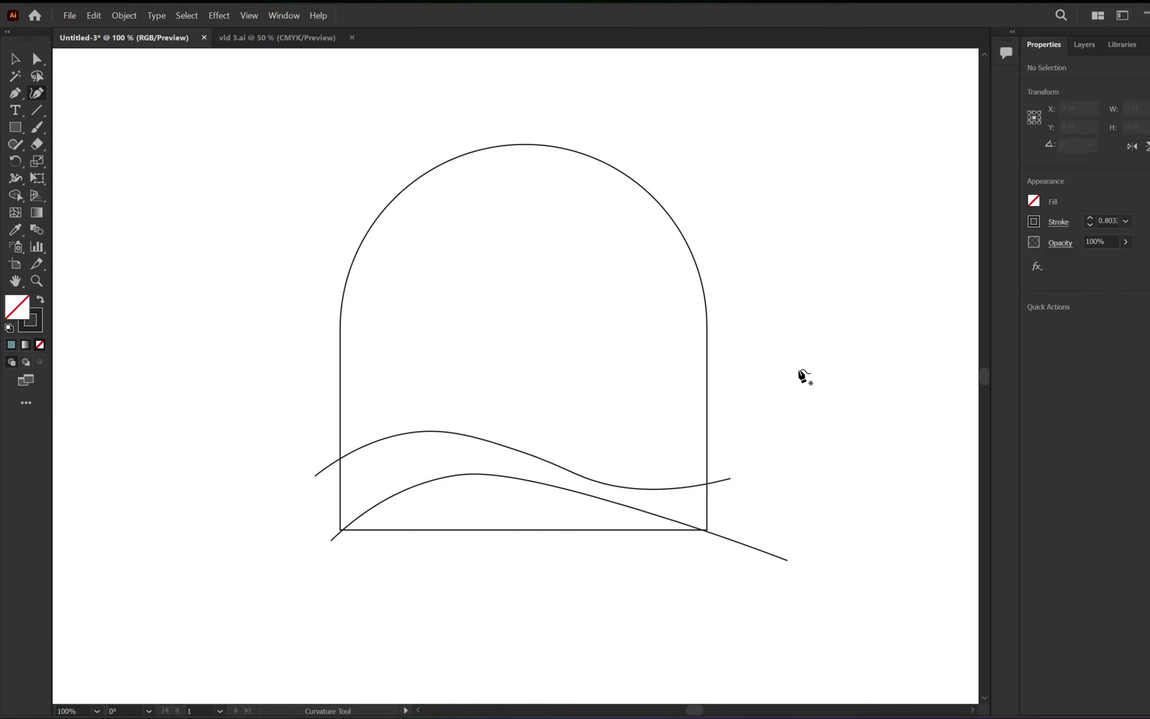
pyautogui.click(334, 442)
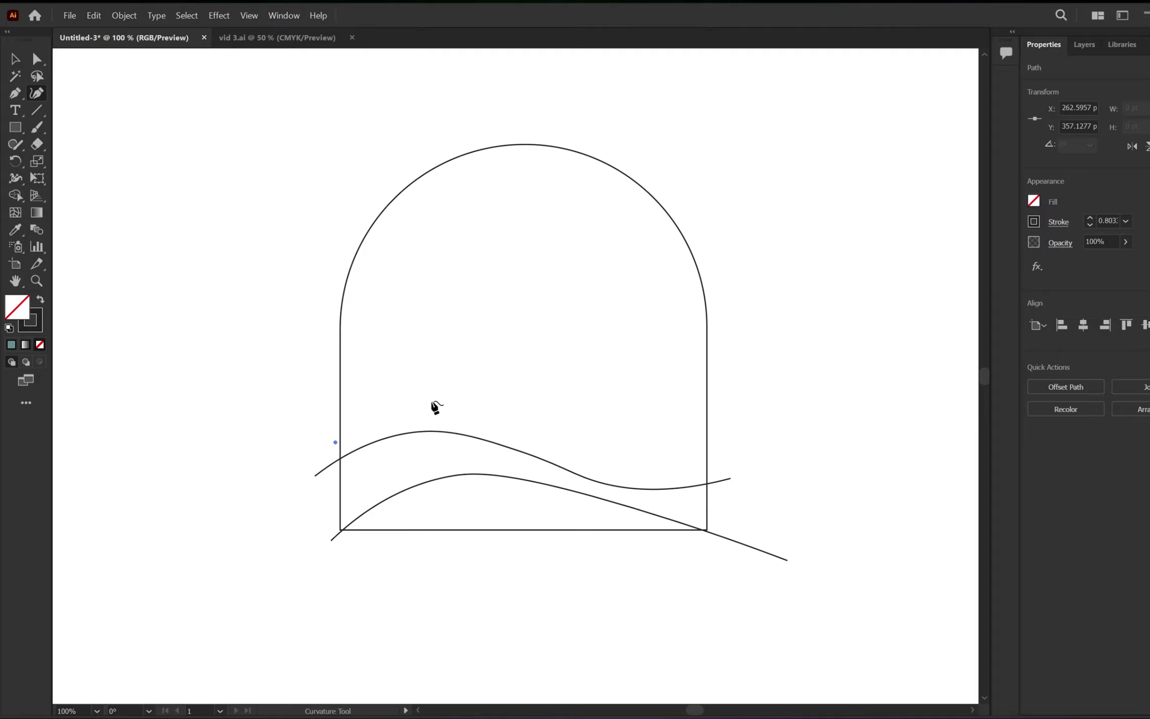
pyautogui.click(557, 444)
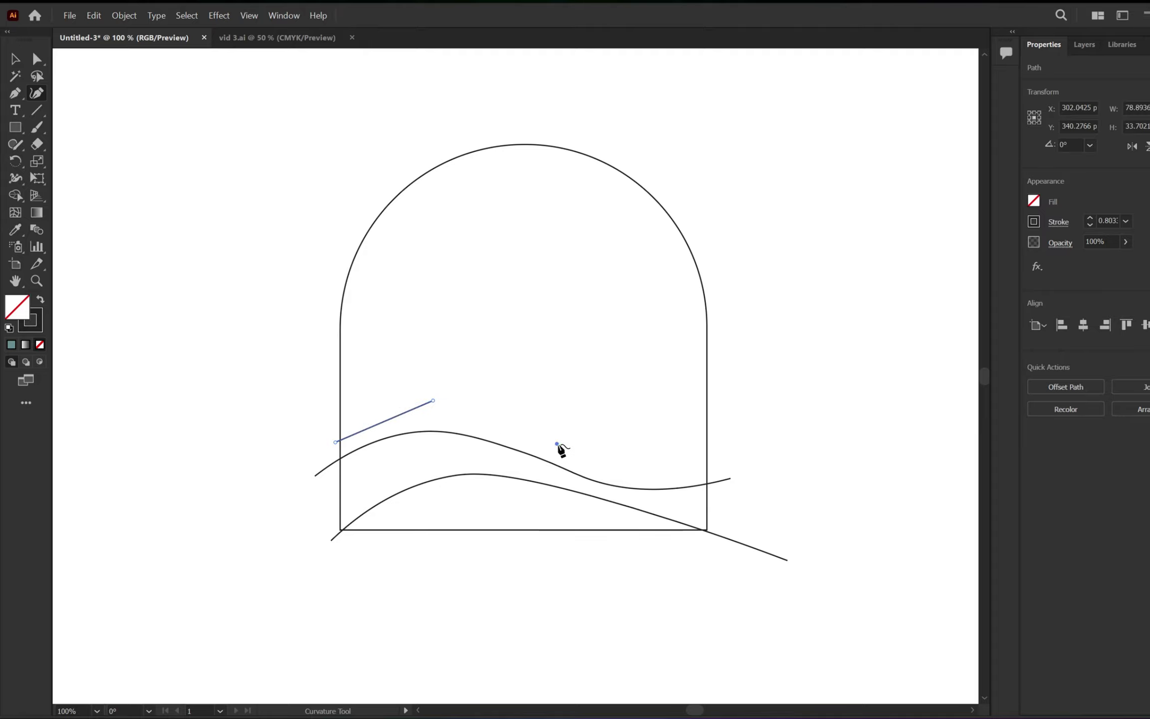
pyautogui.click(730, 410)
# Step: Draw a ray curve from the top wave up to the arch's upper right
pyautogui.press('Escape')
pyautogui.hotkey('ctrl', '=')
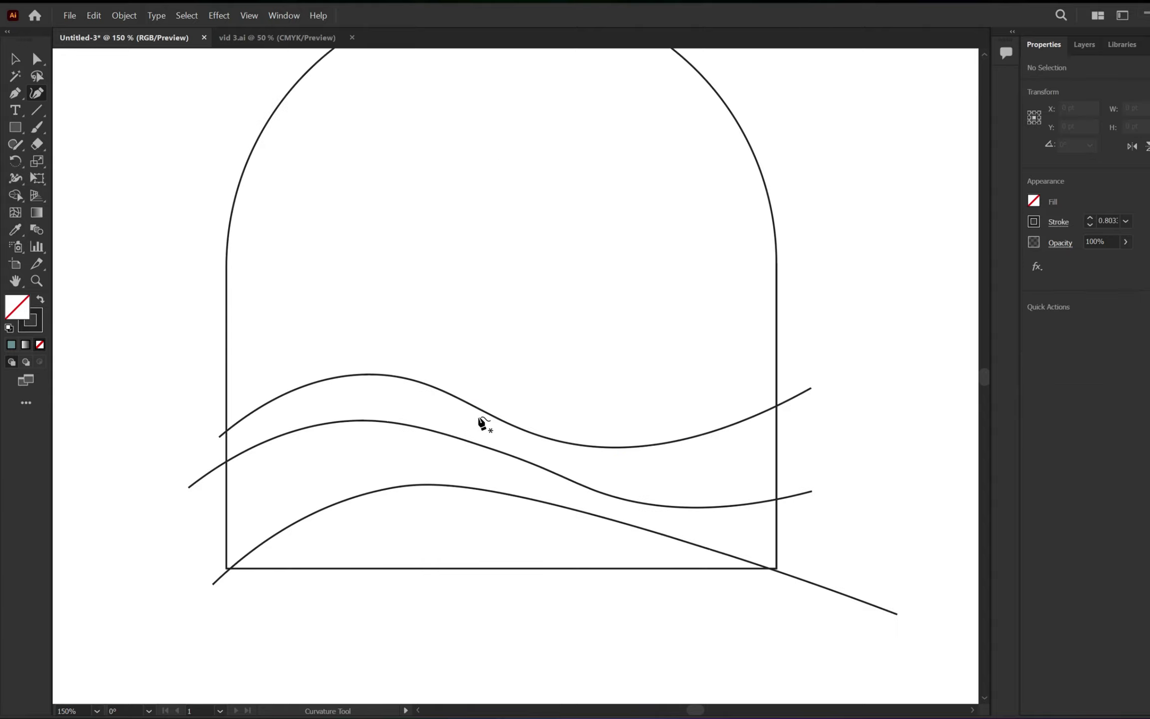
pyautogui.click(478, 416)
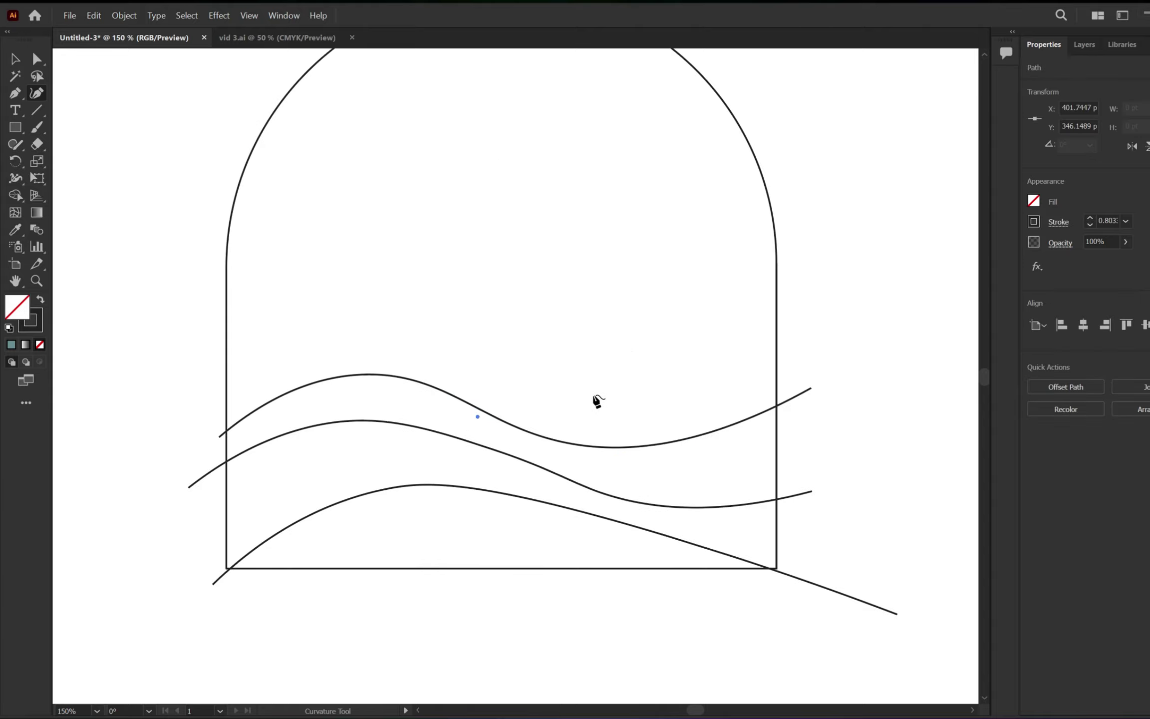
pyautogui.click(672, 332)
pyautogui.click(794, 177)
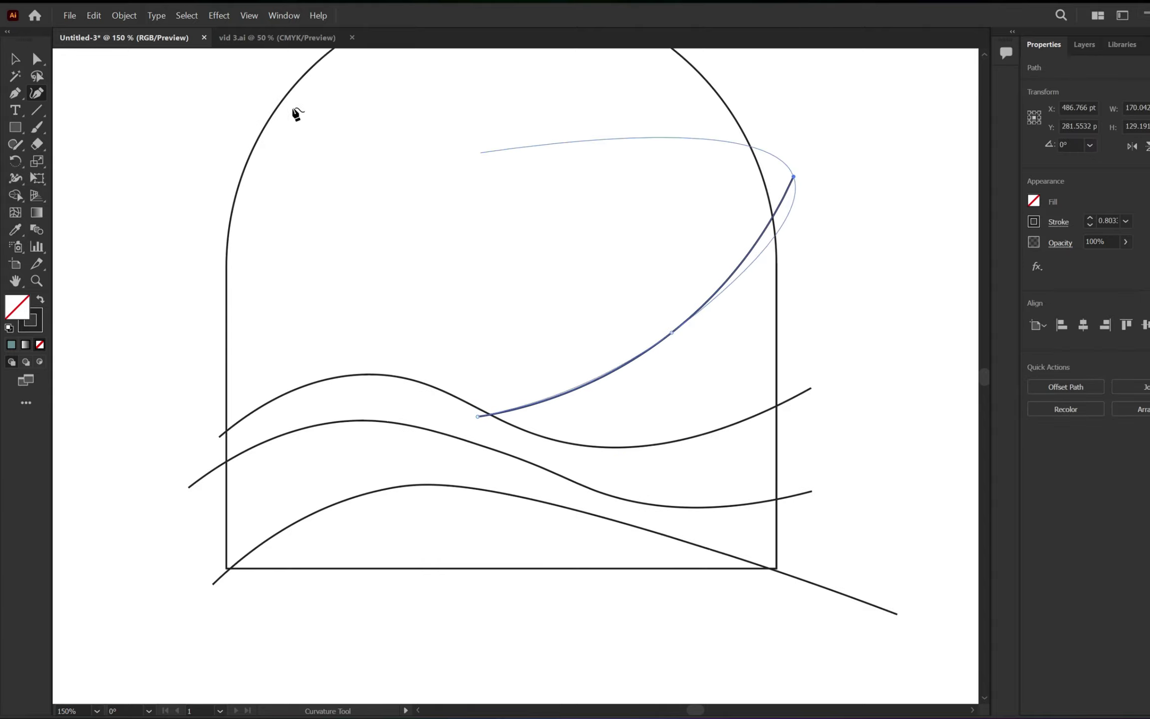
pyautogui.click(15, 60)
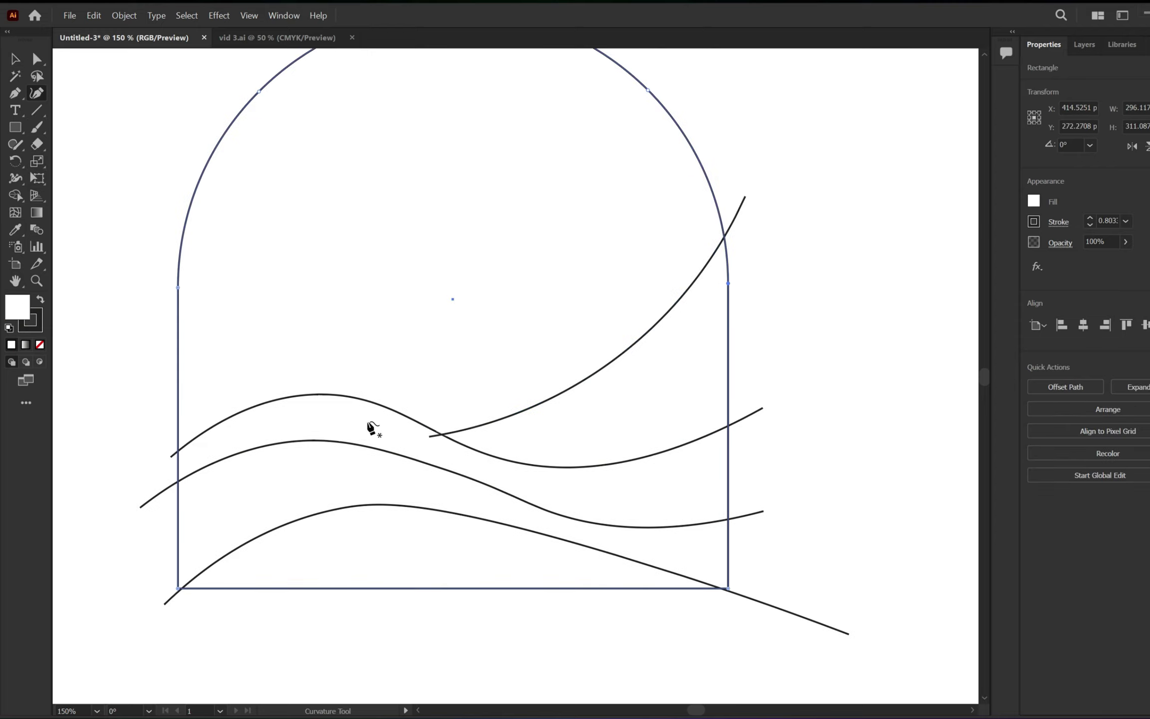
# Step: Draw a second ray curve toward the arch top, set its fill to None, and select all
pyautogui.click(399, 424)
pyautogui.click(598, 287)
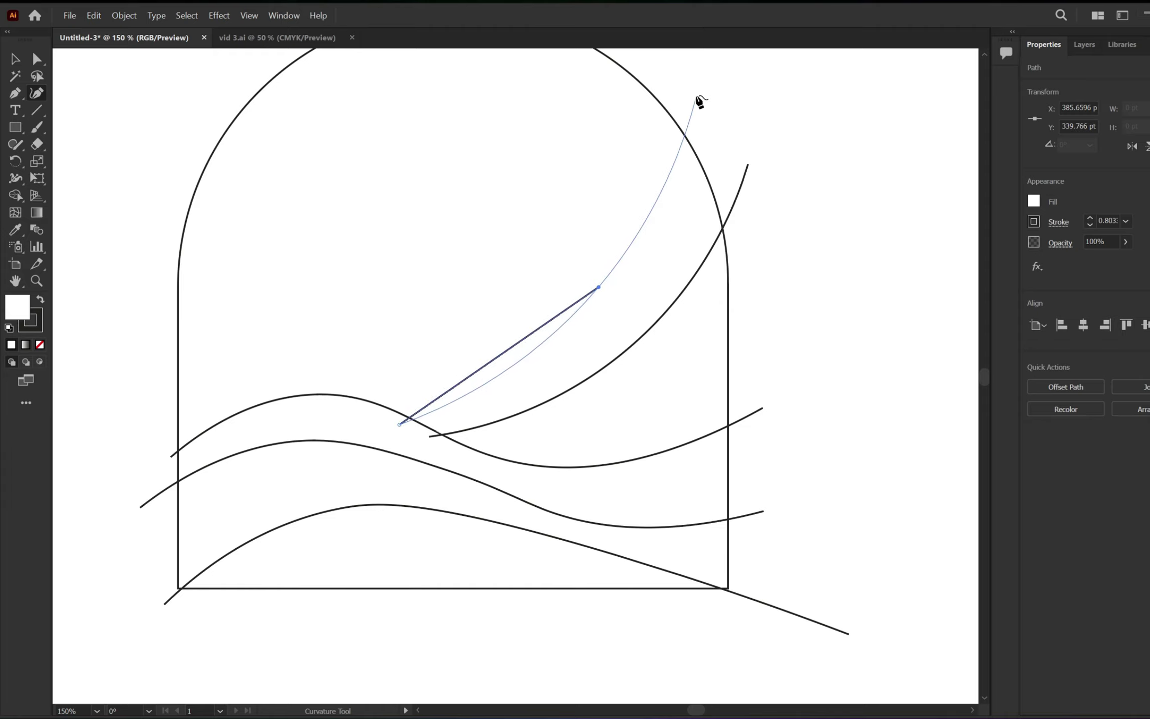
pyautogui.click(672, 83)
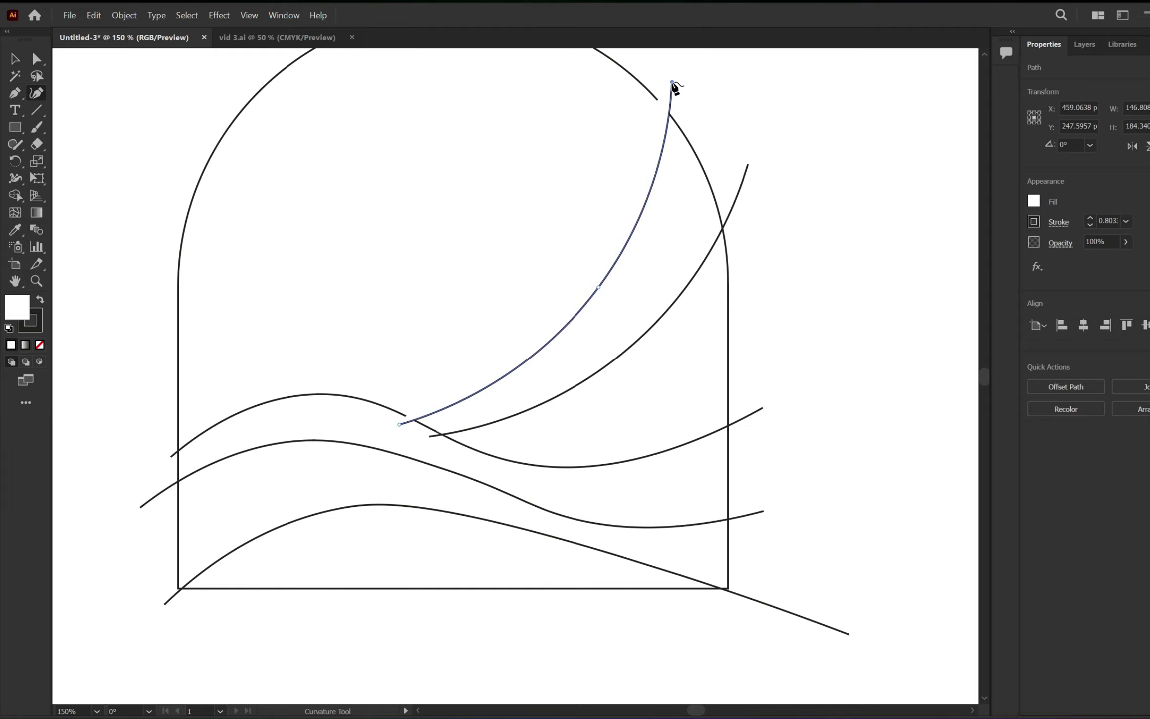
pyautogui.press('v')
pyautogui.click(115, 103)
pyautogui.click(664, 150)
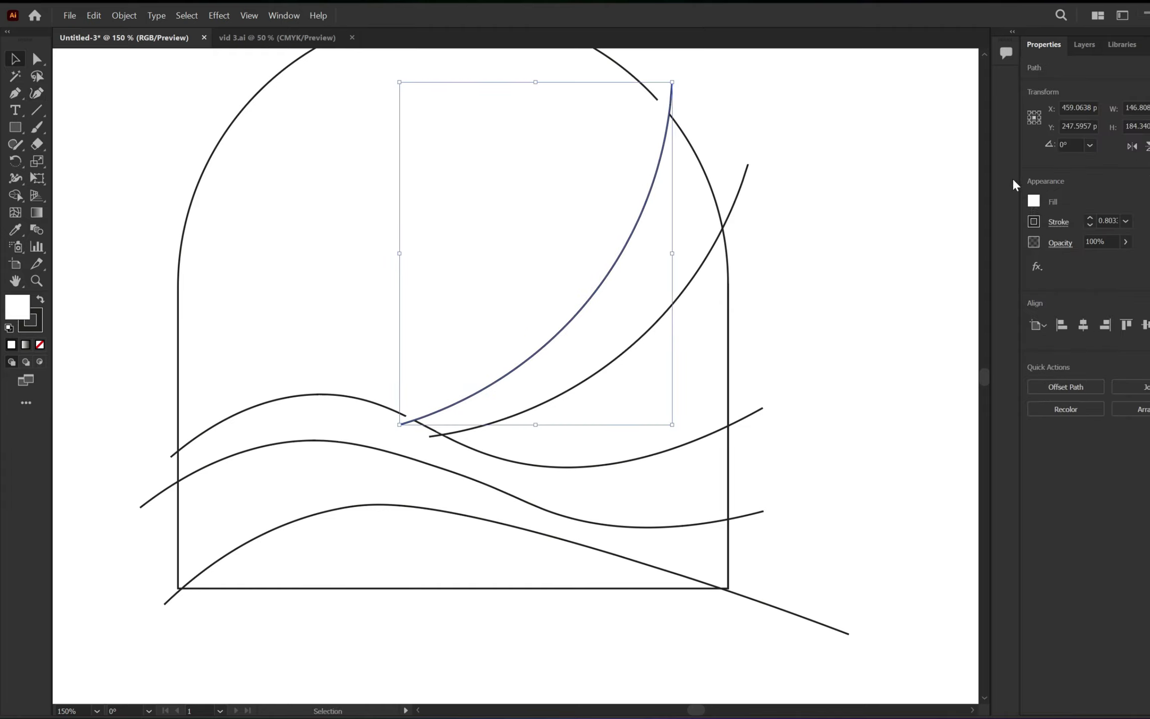
pyautogui.click(1033, 201)
pyautogui.click(879, 250)
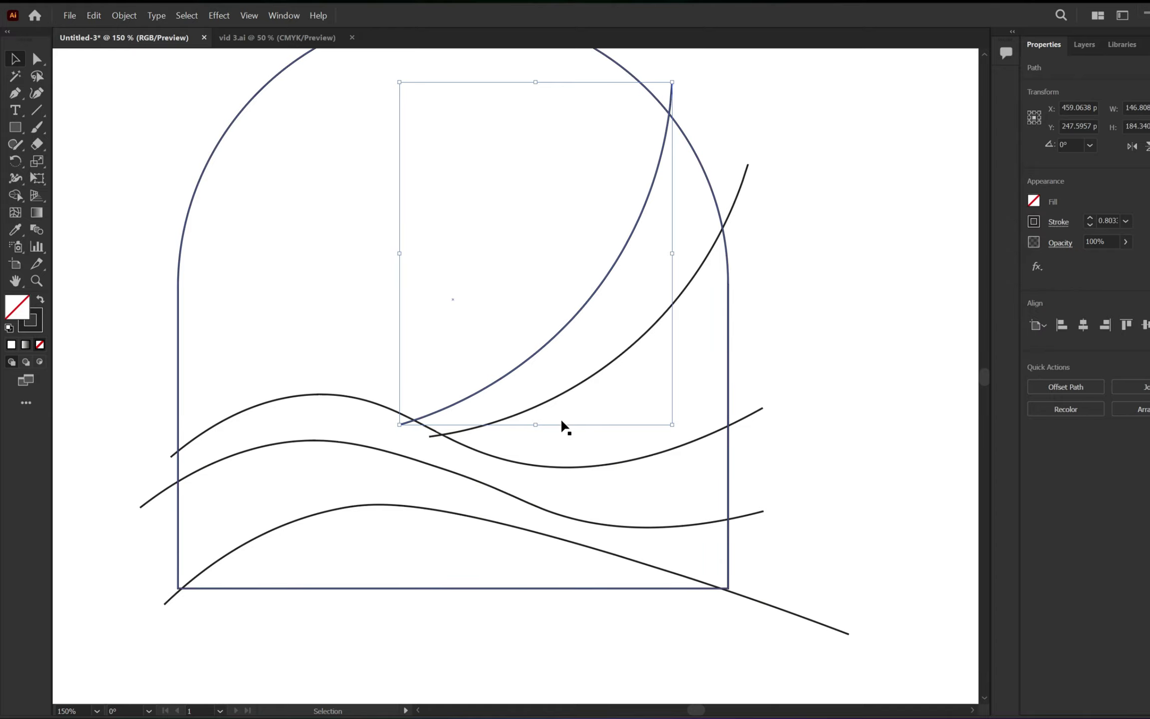
pyautogui.hotkey('ctrl', '-')
pyautogui.hotkey('ctrl', 'a')
# Step: With Shape Builder, delete the wave ends left of the arch and the curve end above it
pyautogui.click(15, 195)
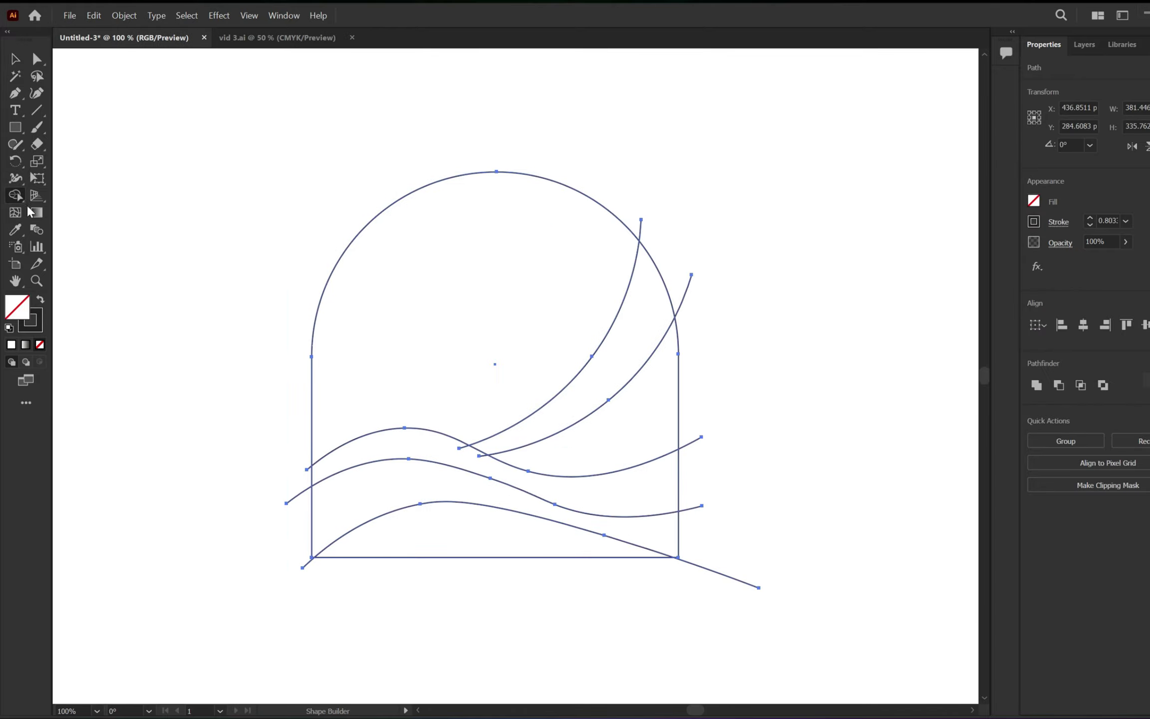
pyautogui.moveTo(306, 466); pyautogui.dragTo(295, 510)
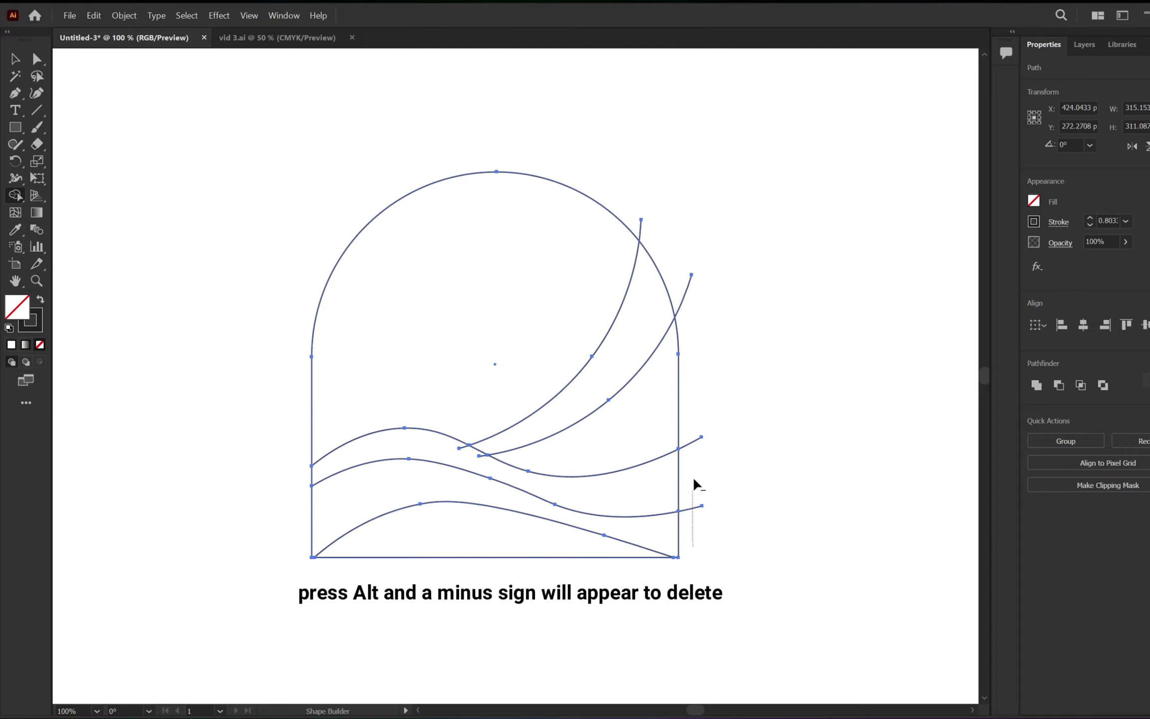
pyautogui.keyDown('alt'); pyautogui.click(640, 231); pyautogui.keyUp('alt')
pyautogui.press('v')
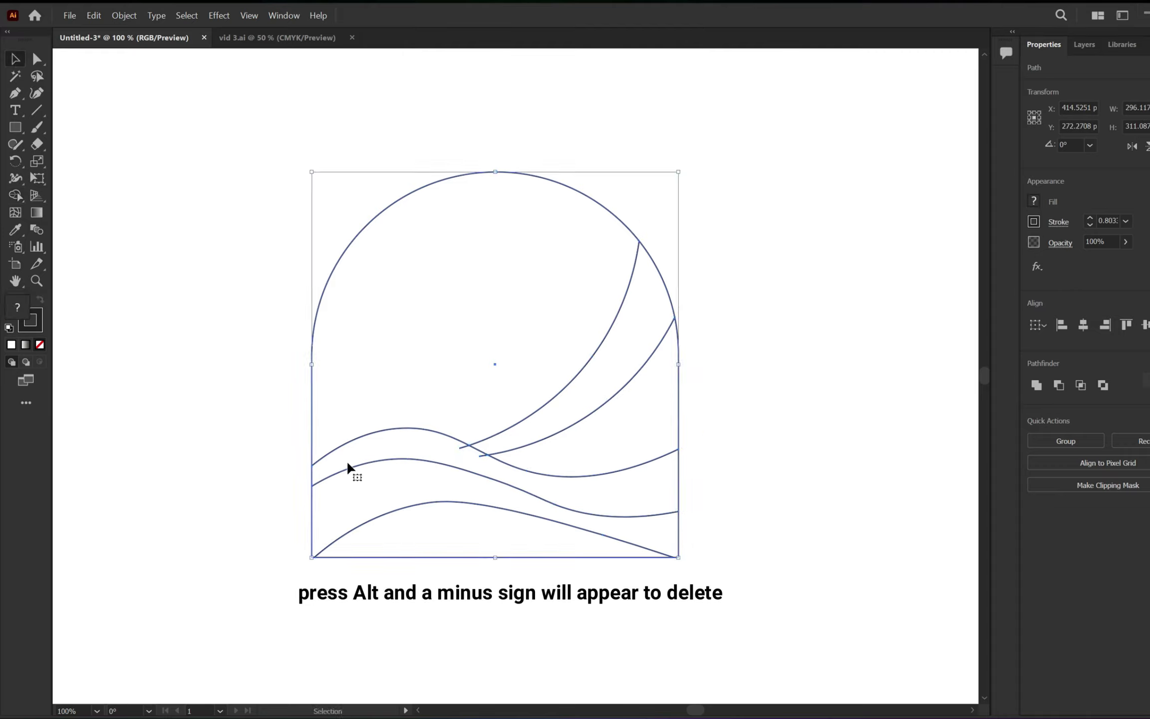
pyautogui.click(352, 535)
# Step: Snap the bottom curve's left and right endpoints onto the arch's bottom corners
pyautogui.click(347, 538)
pyautogui.scroll(2, 326, 592)
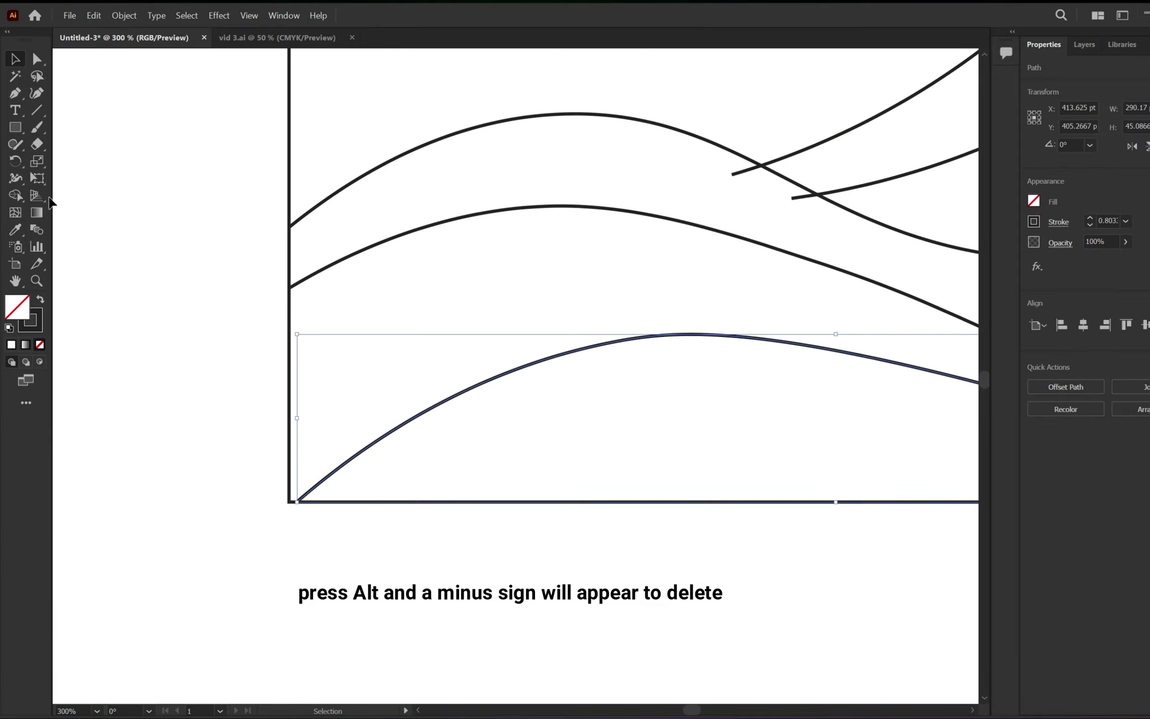
pyautogui.click(37, 59)
pyautogui.moveTo(298, 504); pyautogui.dragTo(282, 506)
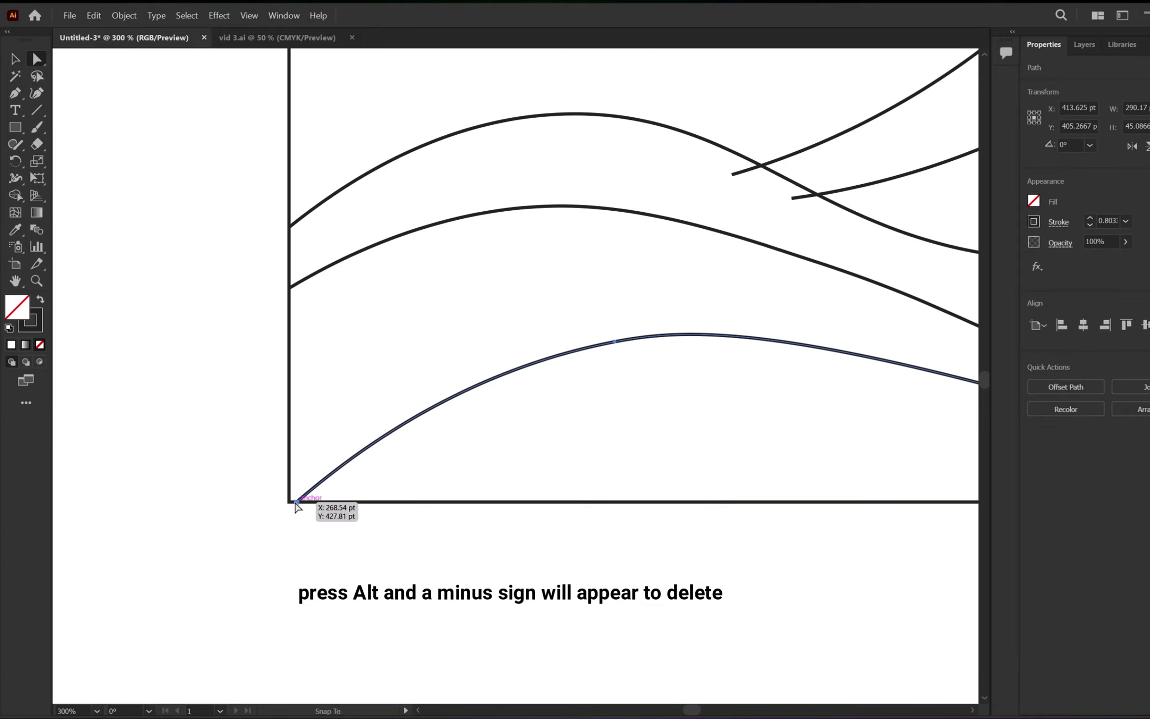
pyautogui.hscroll(5, 621, 508)
pyautogui.scroll(1, 621, 508)
pyautogui.press('v')
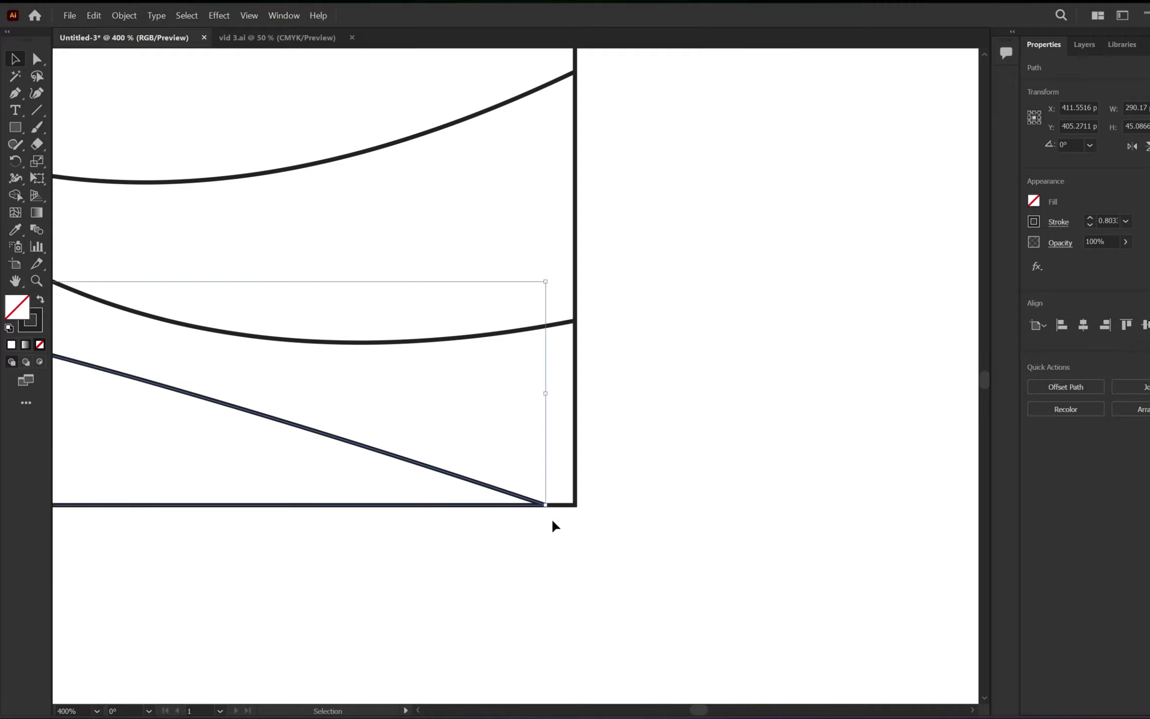
pyautogui.press('a')
pyautogui.moveTo(546, 505); pyautogui.dragTo(578, 505)
pyautogui.hotkey('ctrl', '1')
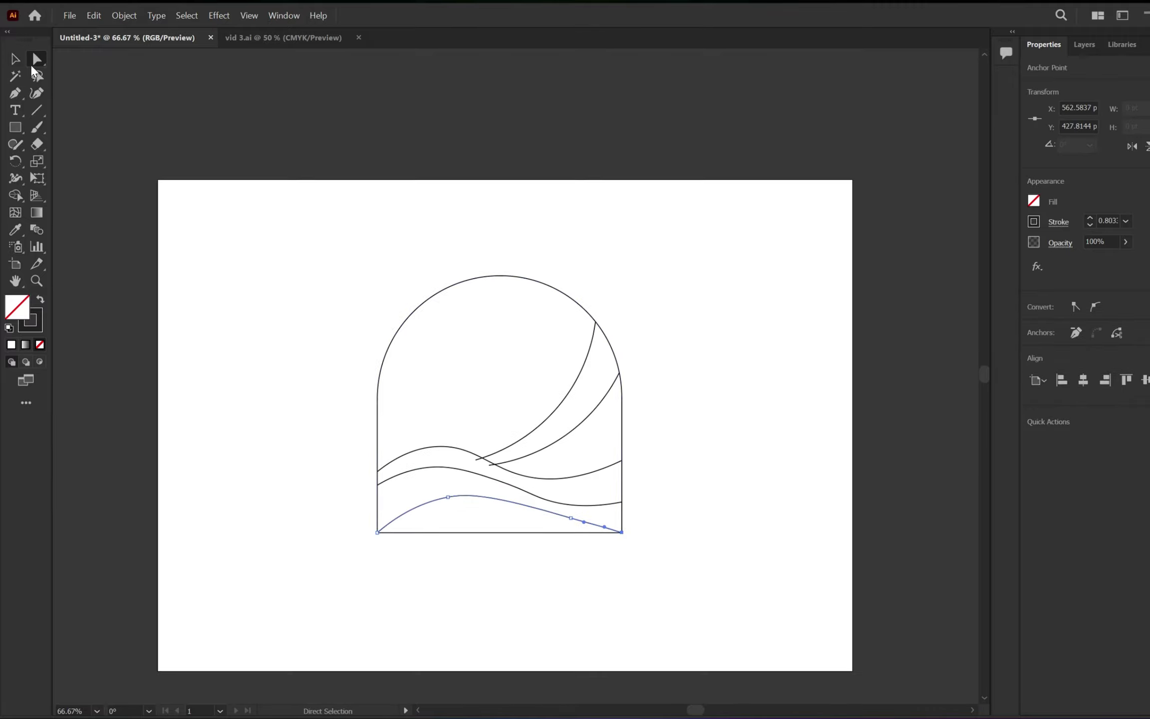
pyautogui.press('v')
# Step: Select all paths with Shape Builder active, then fit the arch in view and deselect
pyautogui.hotkey('ctrl', 'a')
pyautogui.hotkey('shift', 'm')
pyautogui.scroll(2, 515, 507)
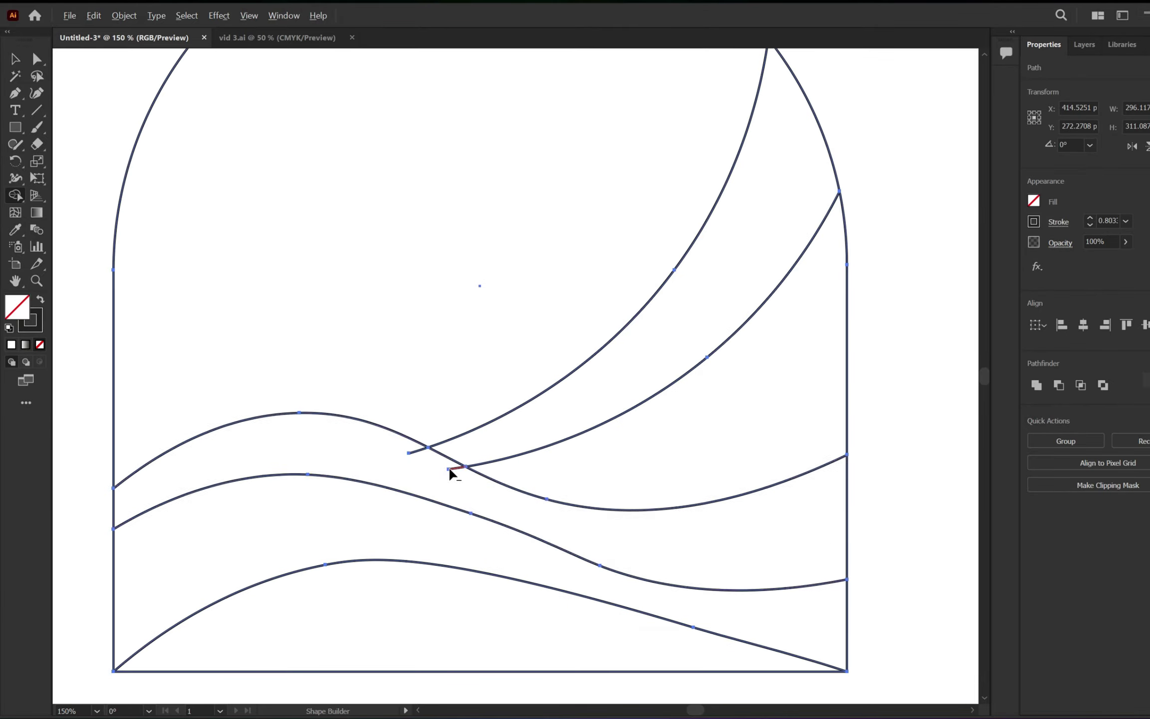
pyautogui.scroll(-1, 415, 450)
pyautogui.scroll(-2, 484, 486)
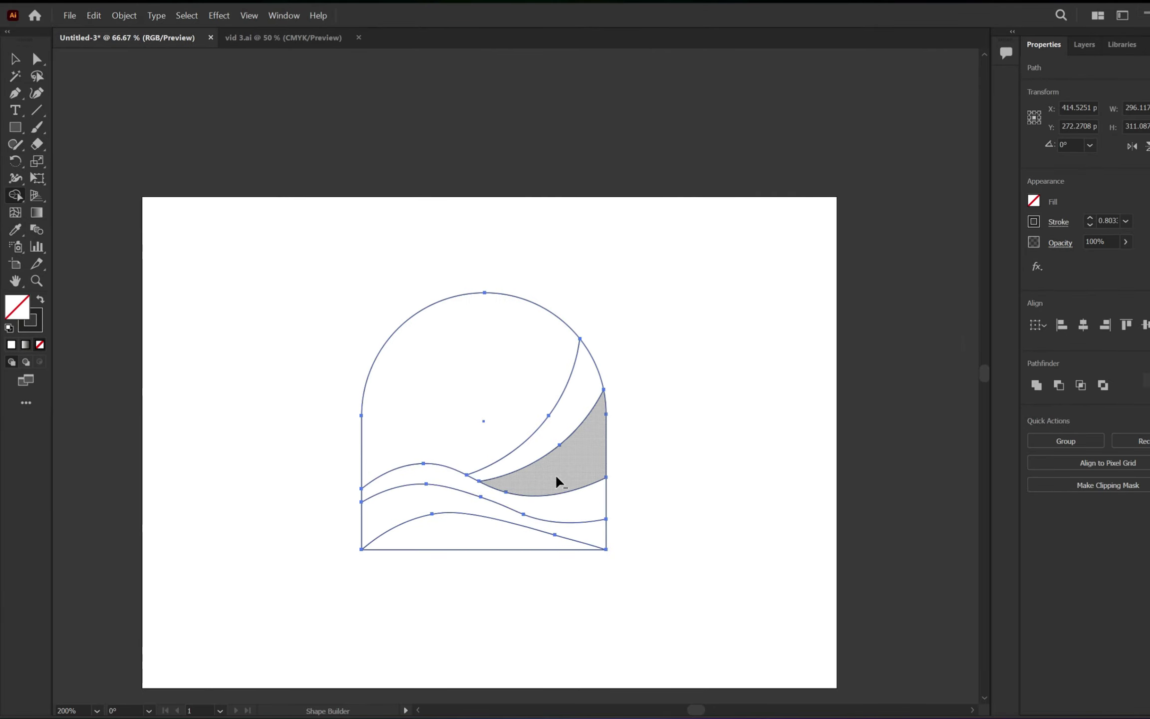
pyautogui.hotkey('ctrl', '1')
pyautogui.press('v')
pyautogui.click(764, 194)
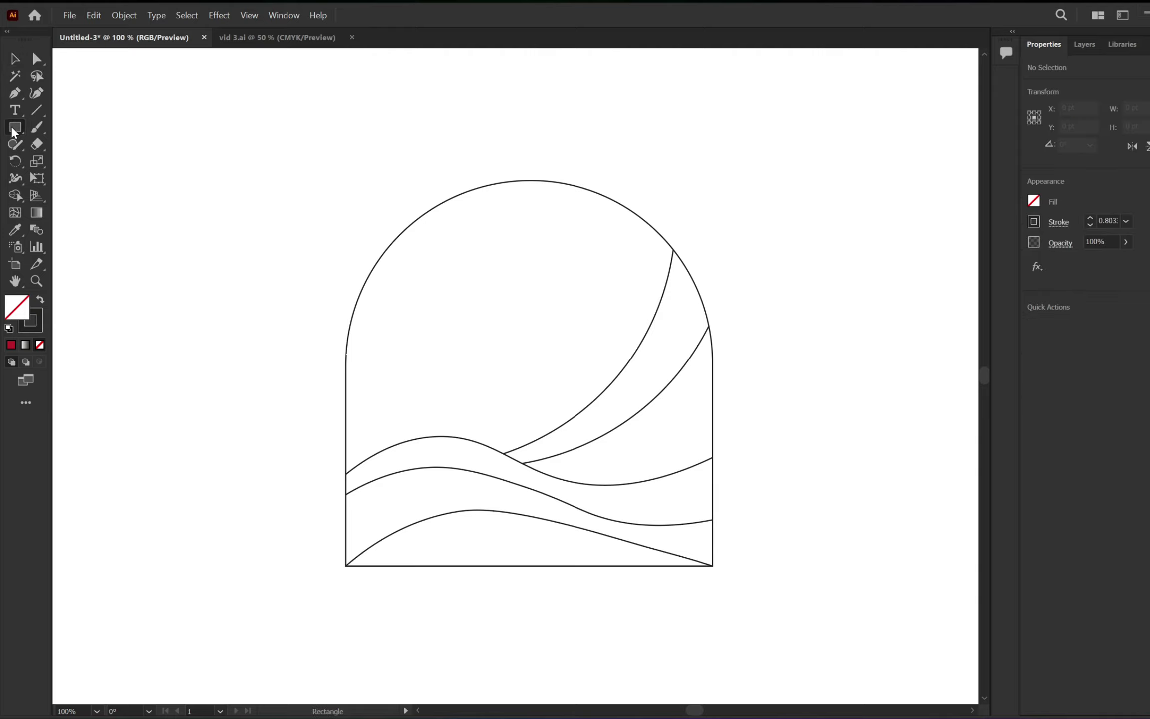
# Step: Draw a sun circle at the arch's upper left, enlarge it slightly and nudge it up-left
pyautogui.moveTo(13, 136); pyautogui.dragTo(69, 157)
pyautogui.moveTo(390, 213)
pyautogui.mouseDown()
pyautogui.moveTo(476, 283)
pyautogui.moveTo(442, 249)
pyautogui.mouseUp()
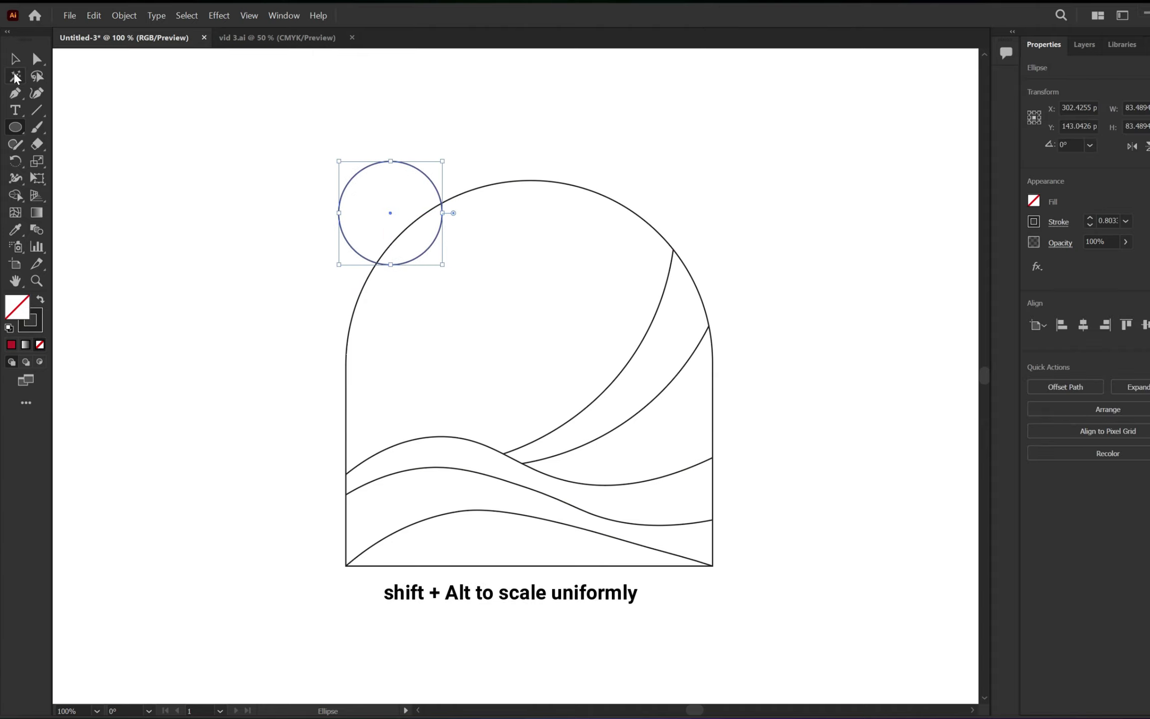
pyautogui.moveTo(389, 209); pyautogui.dragTo(415, 235)
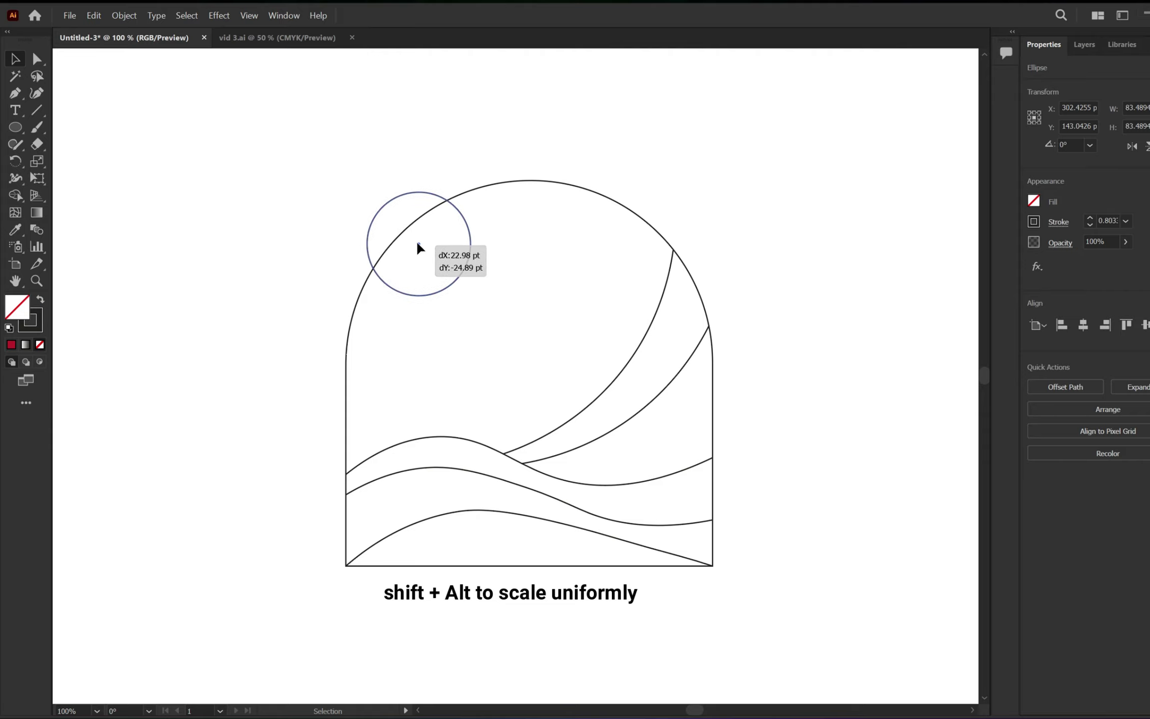
pyautogui.moveTo(415, 238); pyautogui.dragTo(417, 244)
pyautogui.scroll(1, 487, 237)
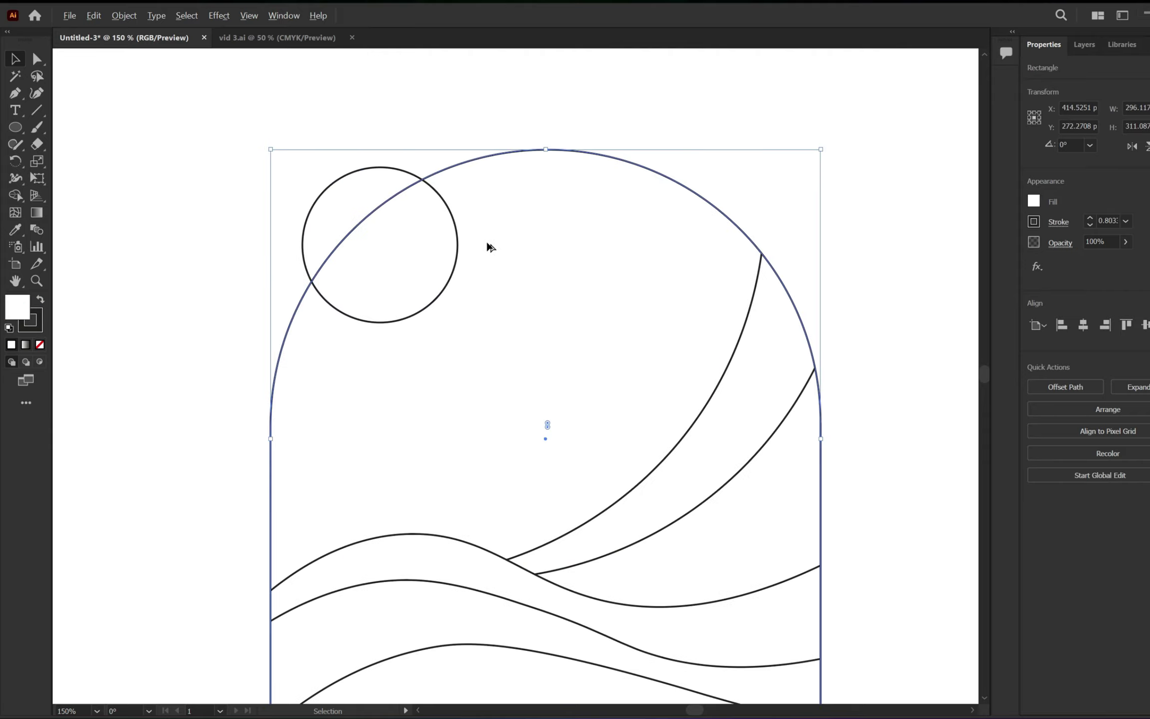
pyautogui.scroll(-1, 488, 237)
pyautogui.scroll(-1, 467, 334)
pyautogui.moveTo(467, 334); pyautogui.dragTo(478, 345)
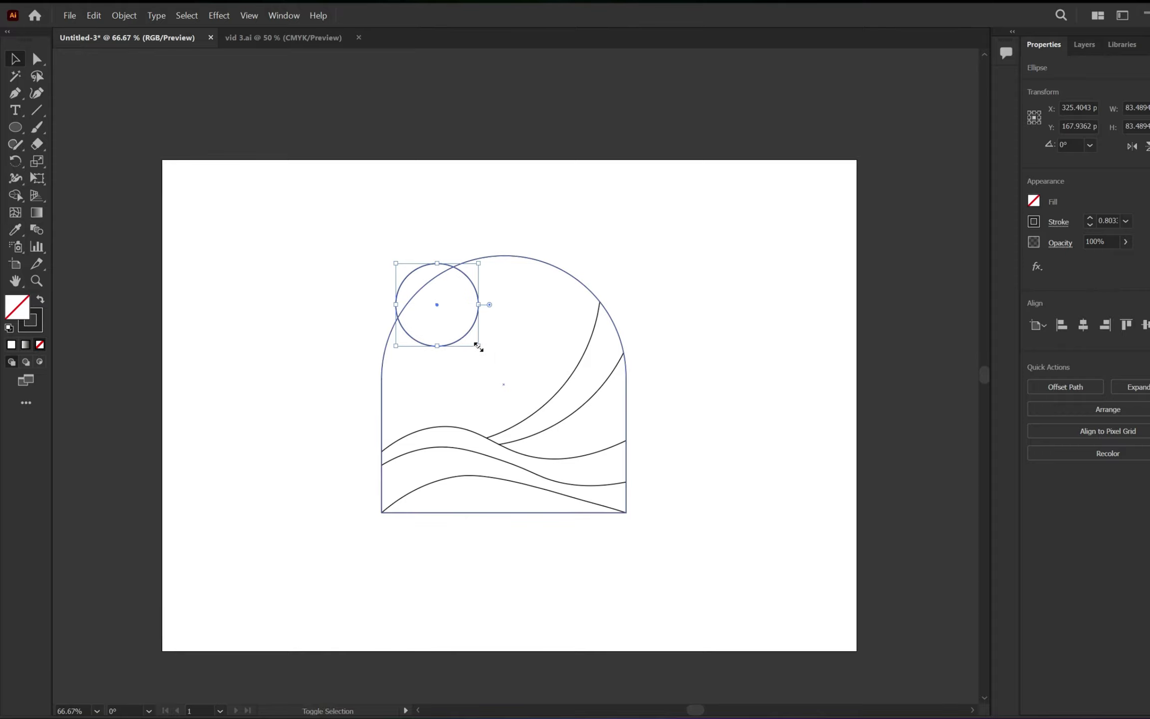
pyautogui.scroll(1, 504, 309)
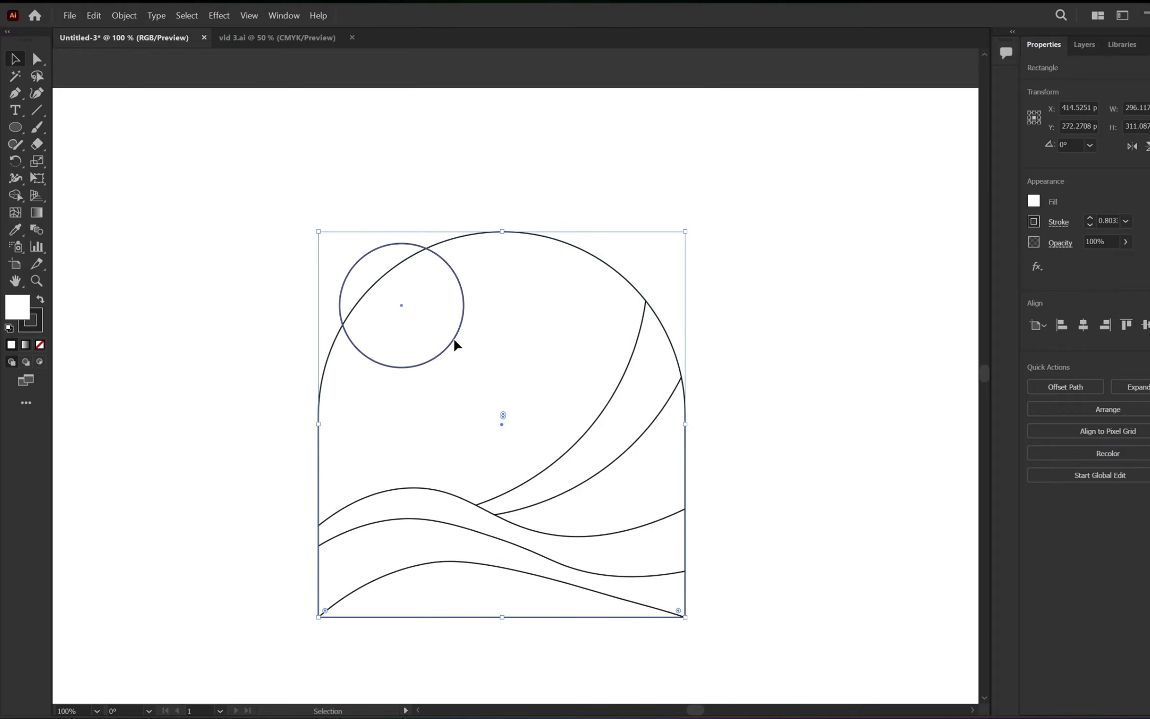
pyautogui.moveTo(448, 336); pyautogui.dragTo(444, 333)
# Step: Draw seven straight rays fanning from the sun across the arch, undoing two misplaced lines
pyautogui.press('\\')
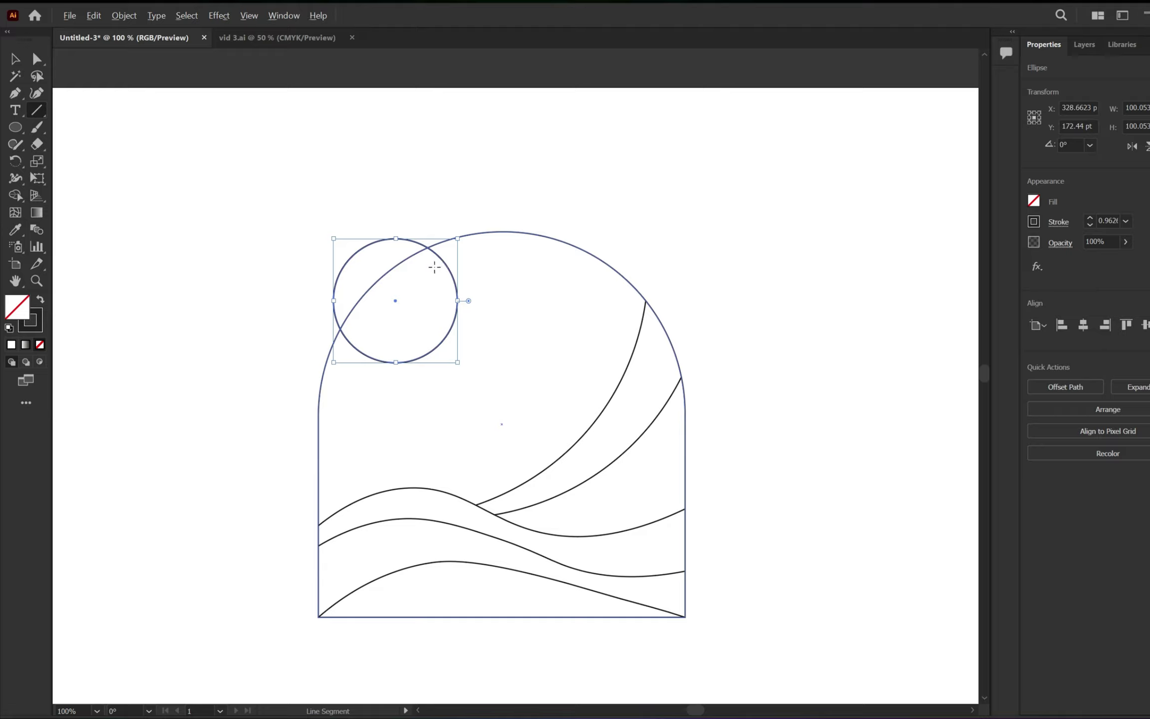
pyautogui.moveTo(430, 267); pyautogui.dragTo(504, 224)
pyautogui.hotkey('ctrl', 'z')
pyautogui.moveTo(438, 277); pyautogui.dragTo(539, 216)
pyautogui.moveTo(440, 290); pyautogui.dragTo(631, 249)
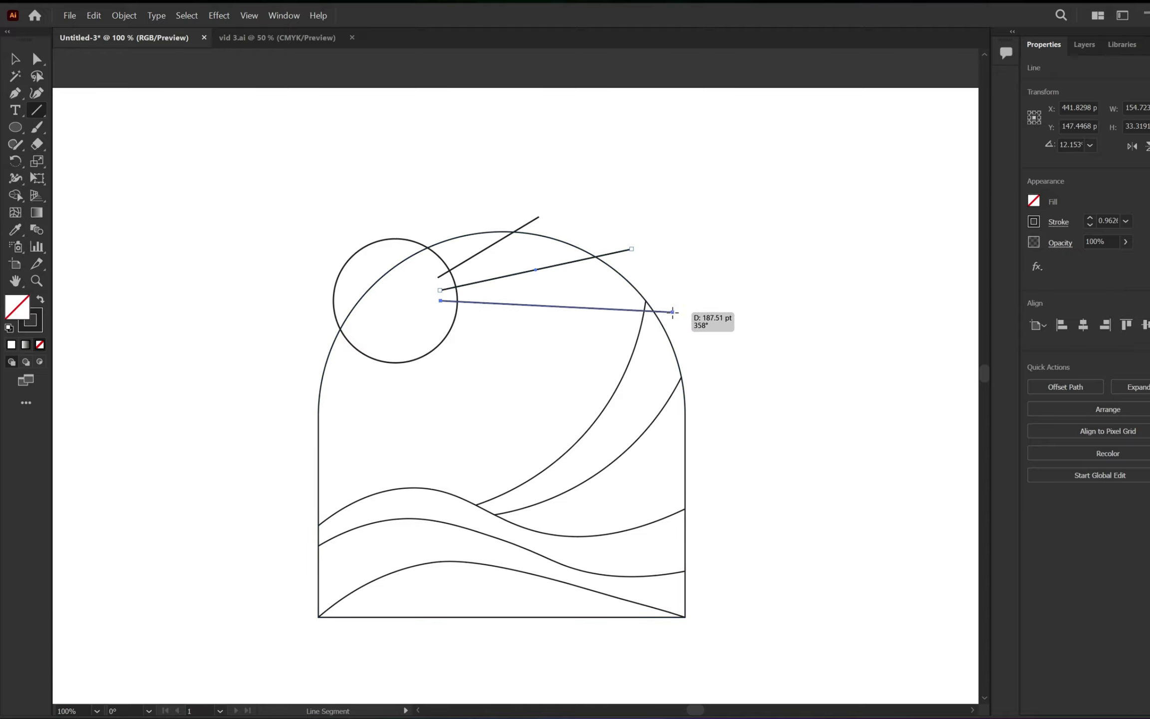
pyautogui.moveTo(441, 300); pyautogui.dragTo(676, 314)
pyautogui.hotkey('ctrl', 'z')
pyautogui.moveTo(440, 305); pyautogui.dragTo(696, 325)
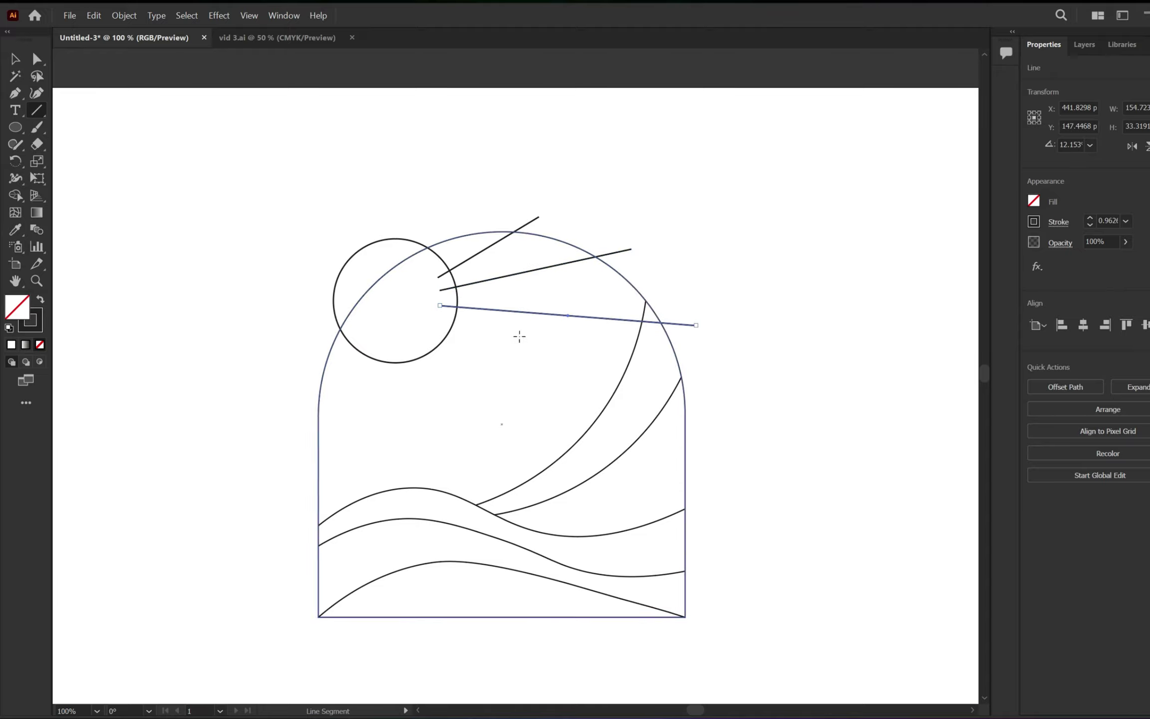
pyautogui.moveTo(432, 315); pyautogui.dragTo(646, 438)
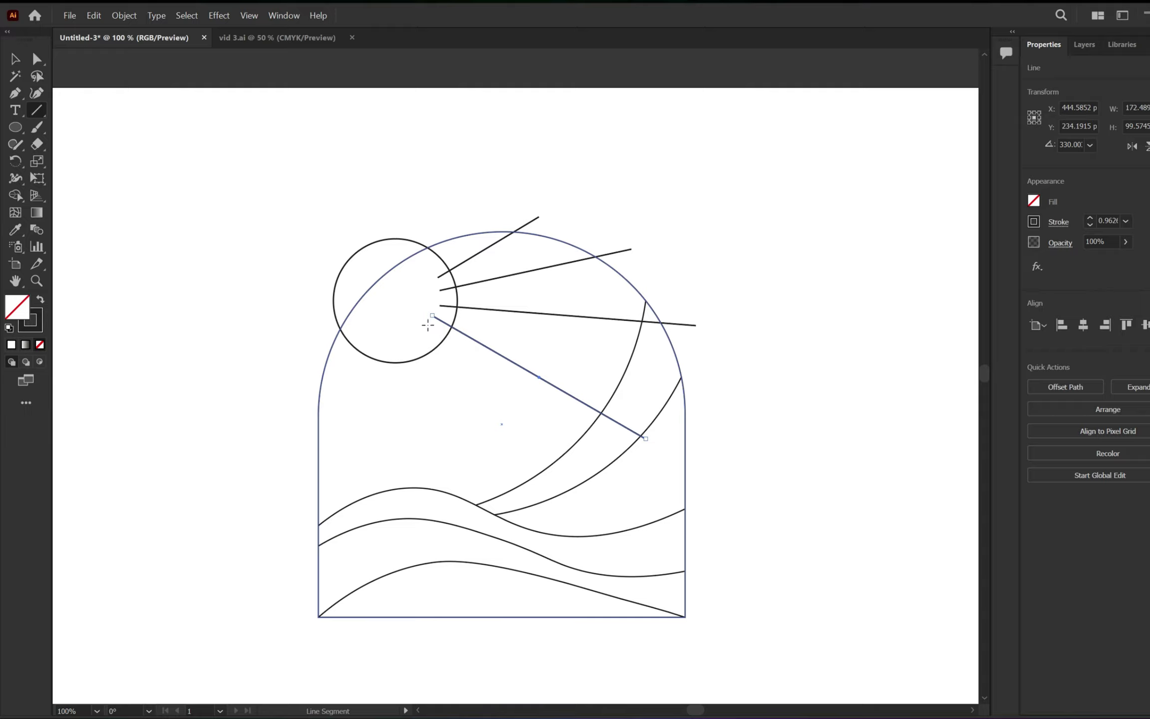
pyautogui.moveTo(422, 325); pyautogui.dragTo(539, 492)
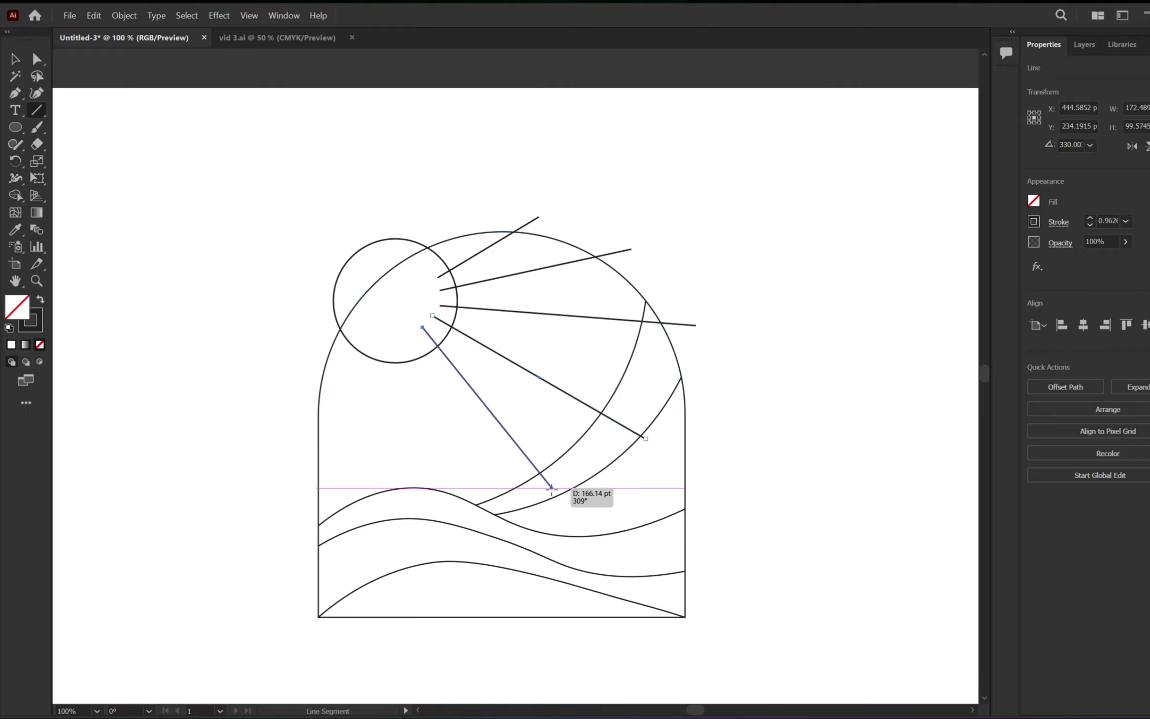
pyautogui.moveTo(405, 336); pyautogui.dragTo(427, 507)
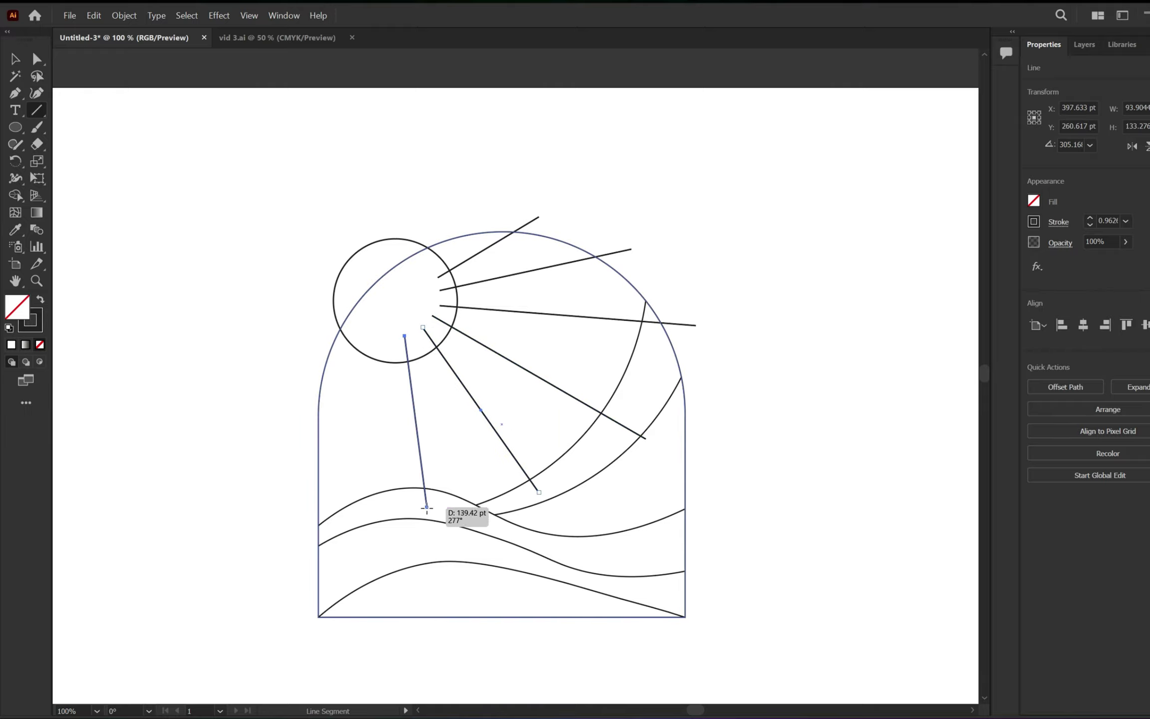
pyautogui.moveTo(379, 338); pyautogui.dragTo(334, 531)
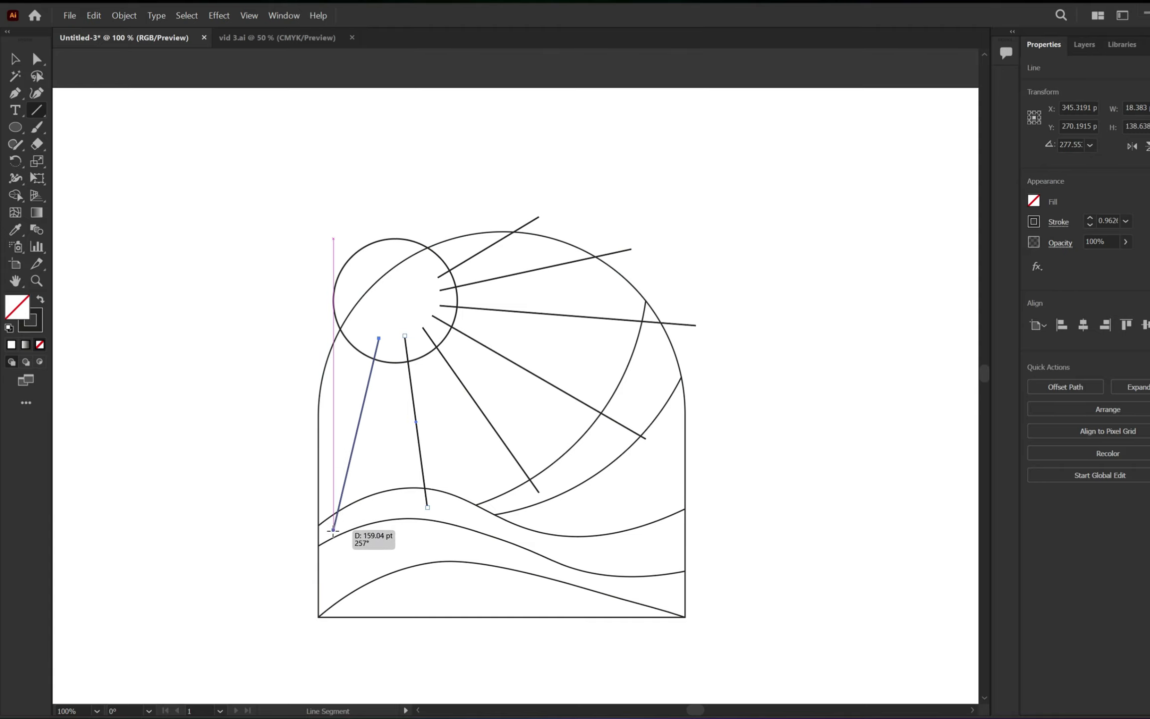
pyautogui.click(14, 59)
# Step: Select all and, with Shape Builder, delete the ray overhangs outside the arch and below the waves
pyautogui.moveTo(709, 177); pyautogui.dragTo(207, 604)
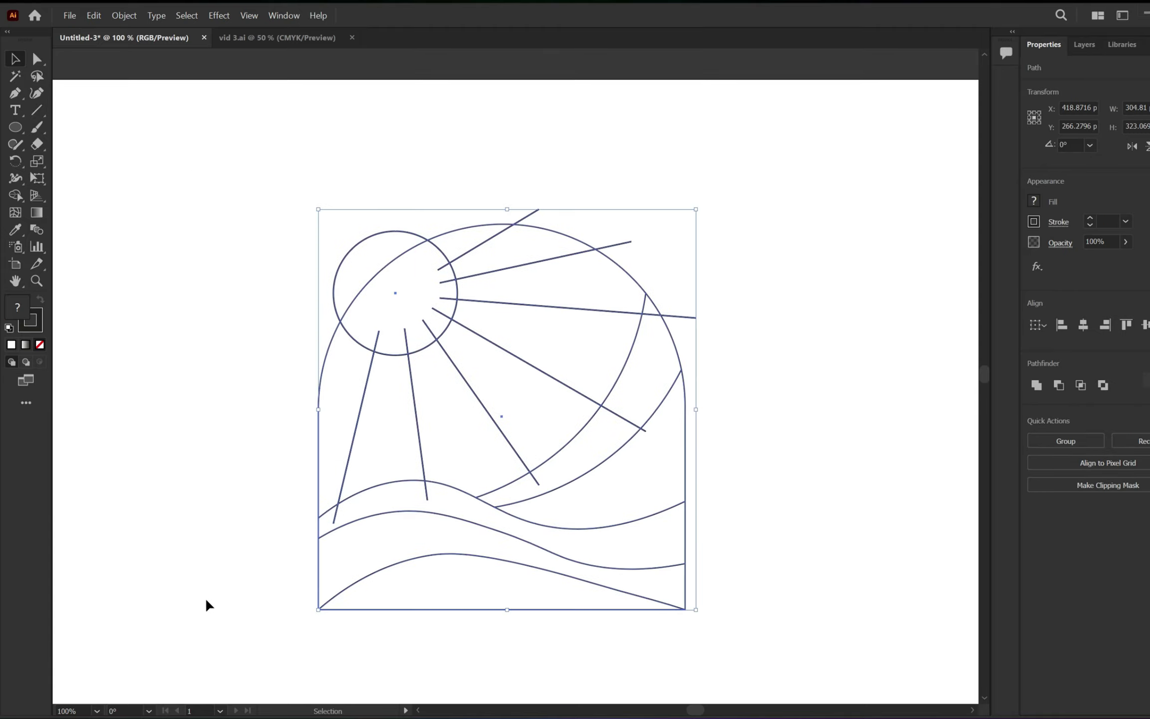
pyautogui.click(15, 195)
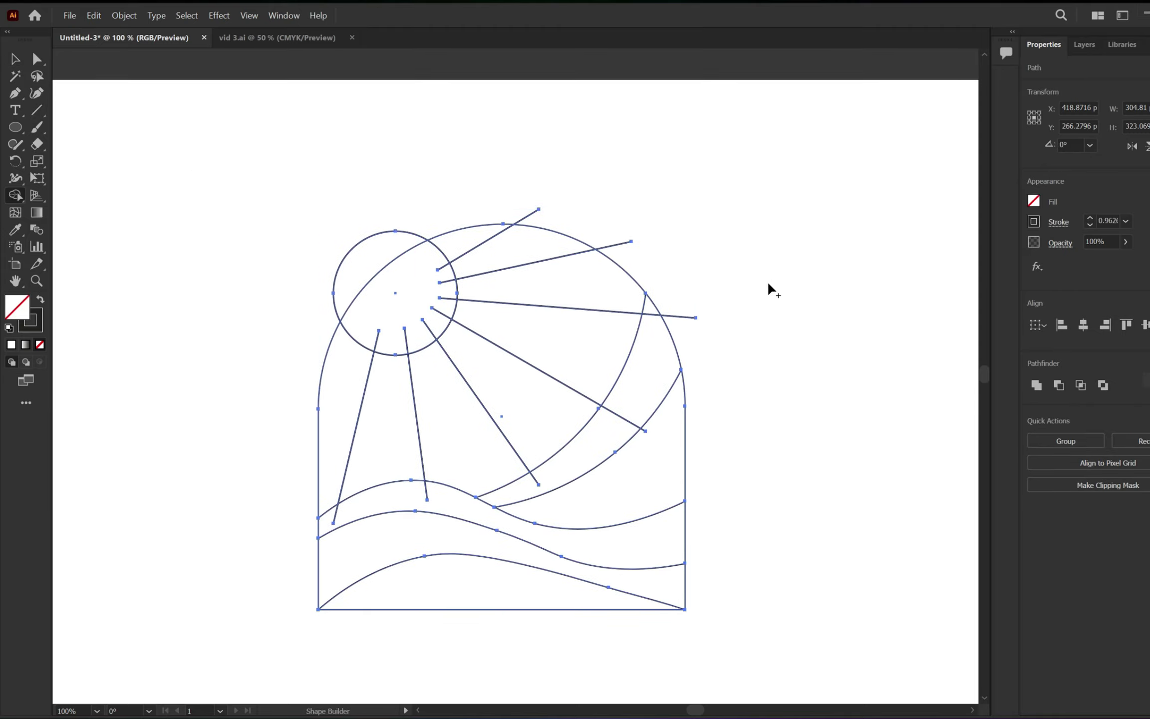
pyautogui.moveTo(653, 318); pyautogui.dragTo(688, 319)
pyautogui.keyDown('alt'); pyautogui.click(640, 427); pyautogui.keyUp('alt')
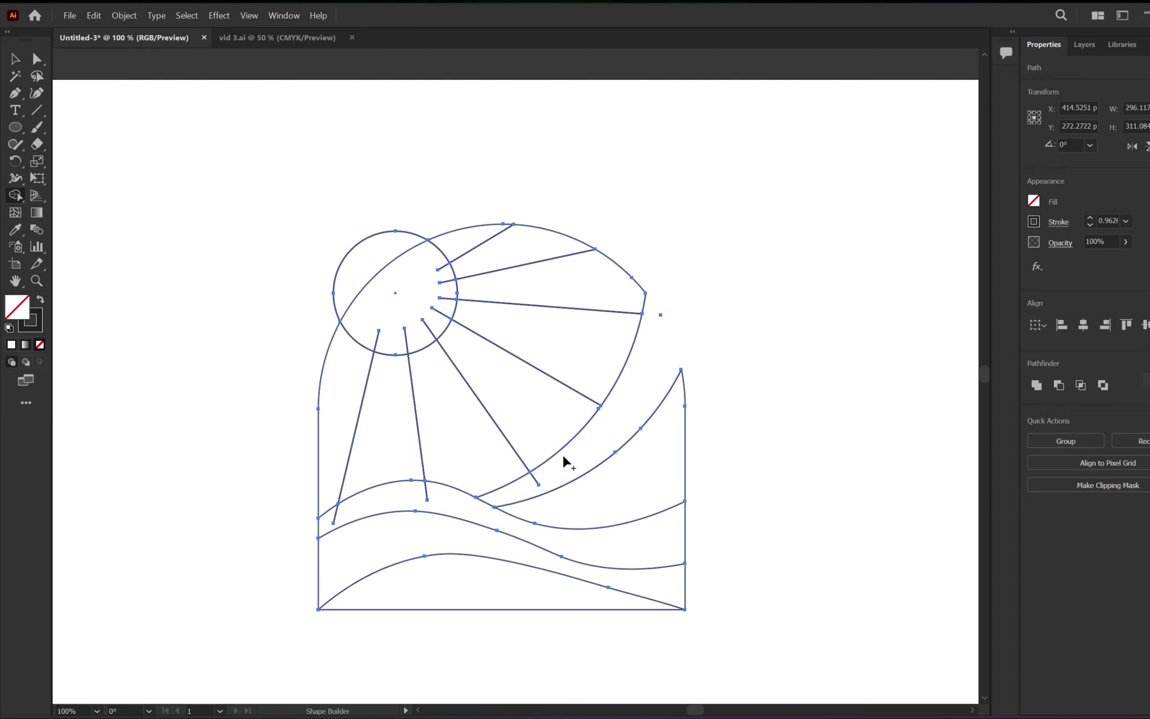
pyautogui.hotkey('ctrl', 'z')
pyautogui.hotkey('ctrl', 'z')
pyautogui.keyDown('alt'); pyautogui.click(625, 421); pyautogui.keyUp('alt')
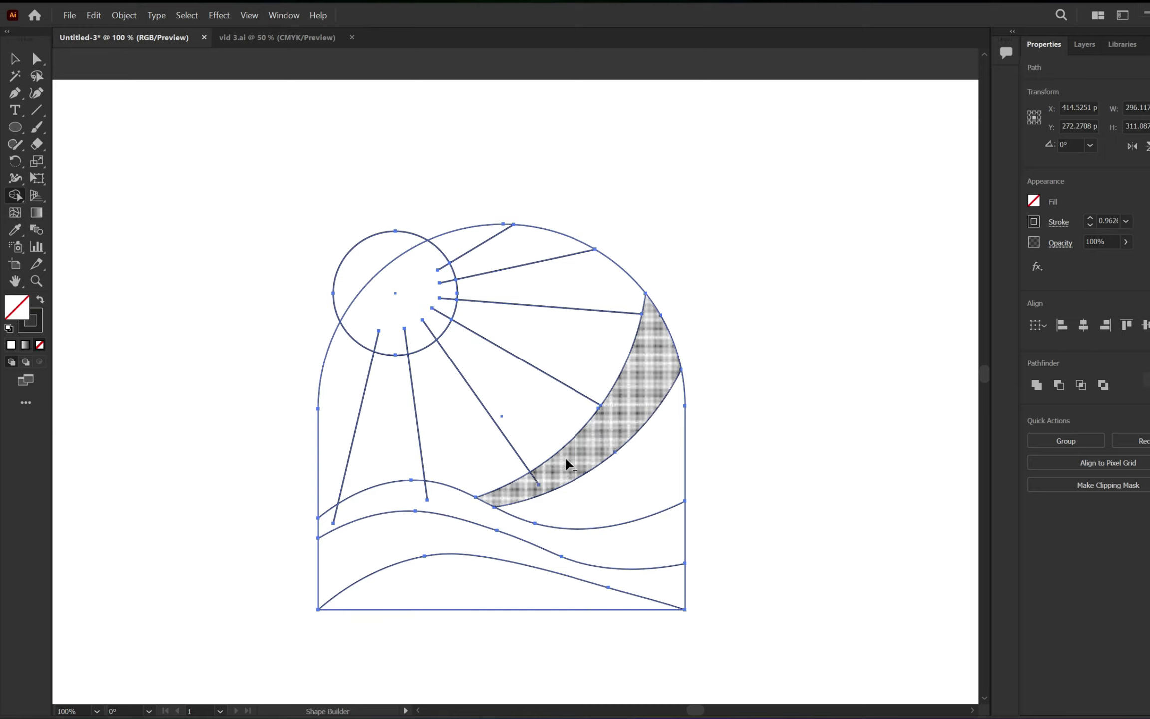
pyautogui.keyDown('alt'); pyautogui.click(534, 477); pyautogui.keyUp('alt')
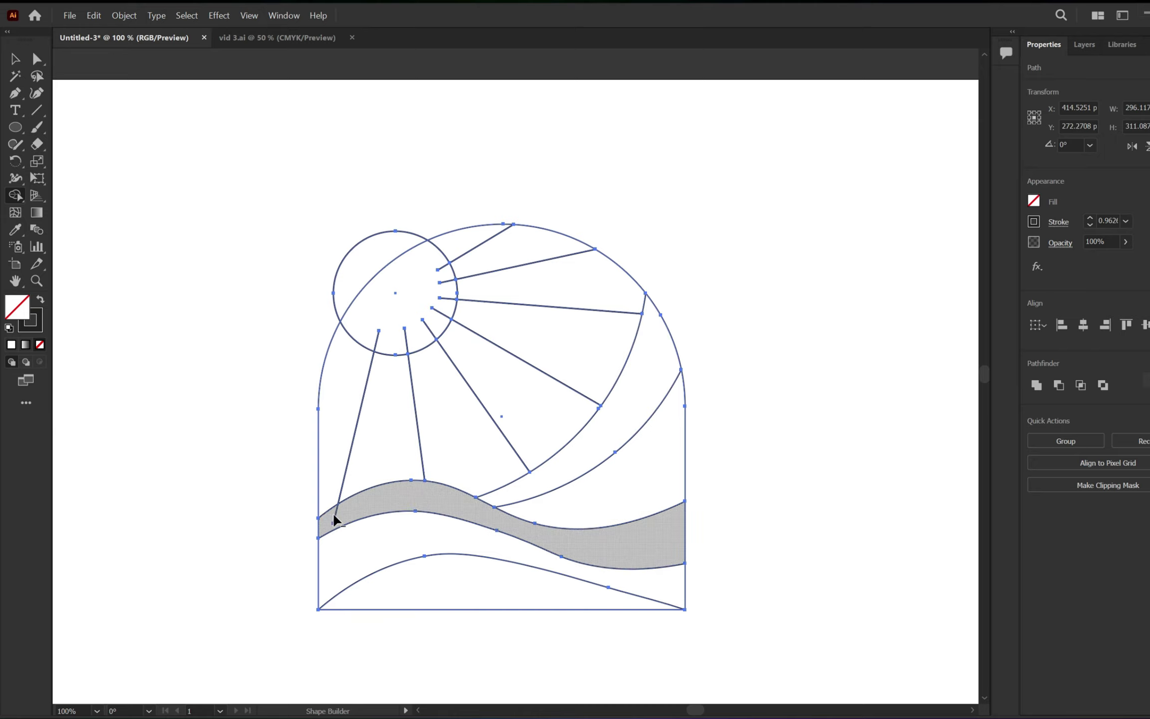
pyautogui.keyDown('alt'); pyautogui.click(333, 512); pyautogui.keyUp('alt')
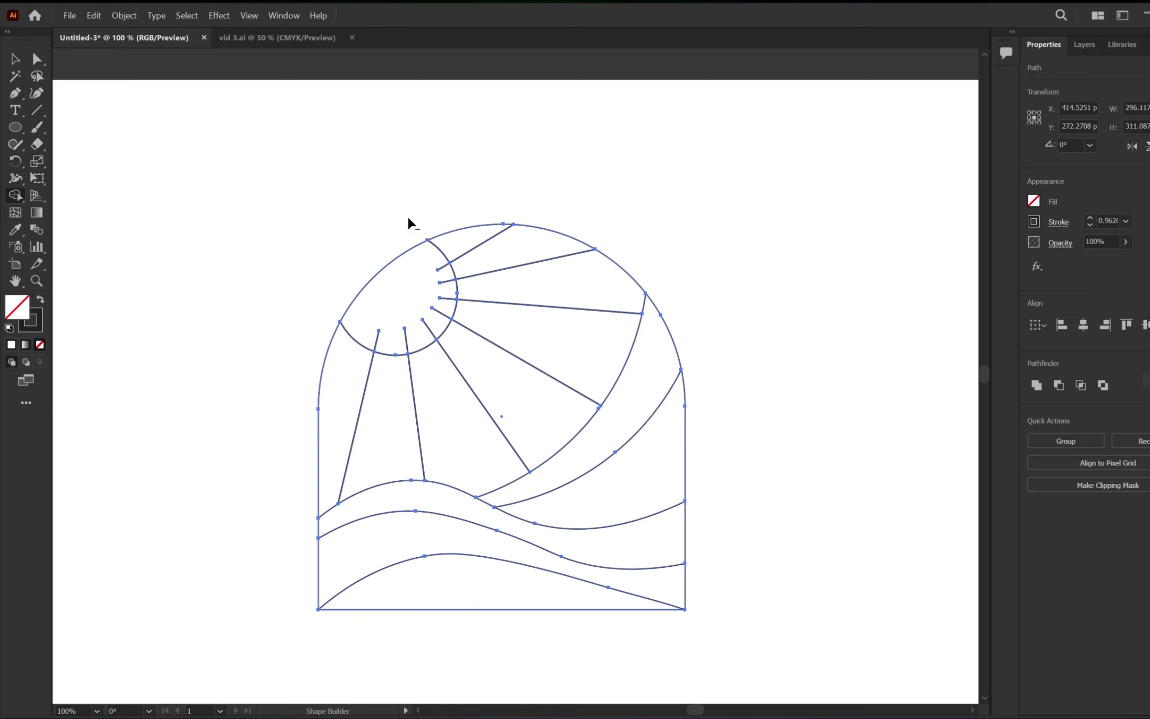
# Step: Delete the six ray stubs inside the sun, then deselect the artwork
pyautogui.scroll(3, 377, 339)
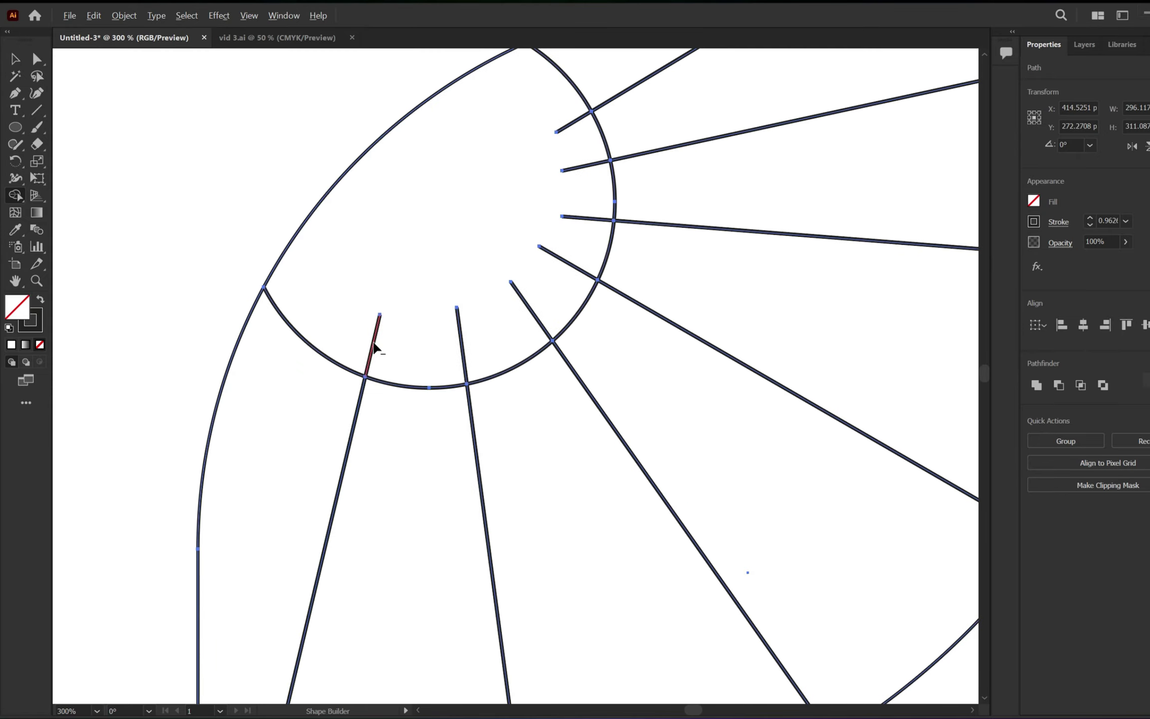
pyautogui.keyDown('alt'); pyautogui.click(461, 342); pyautogui.keyUp('alt')
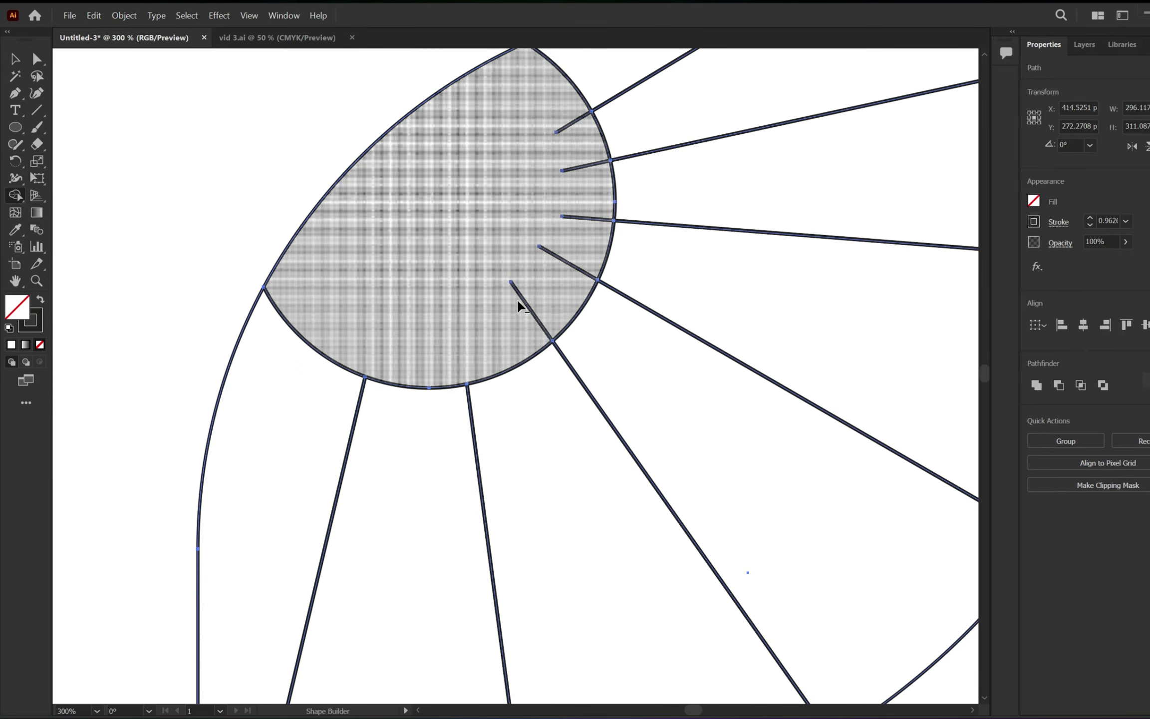
pyautogui.keyDown('alt'); pyautogui.click(523, 303); pyautogui.keyUp('alt')
pyautogui.keyDown('alt'); pyautogui.click(561, 260); pyautogui.keyUp('alt')
pyautogui.keyDown('alt'); pyautogui.click(577, 218); pyautogui.keyUp('alt')
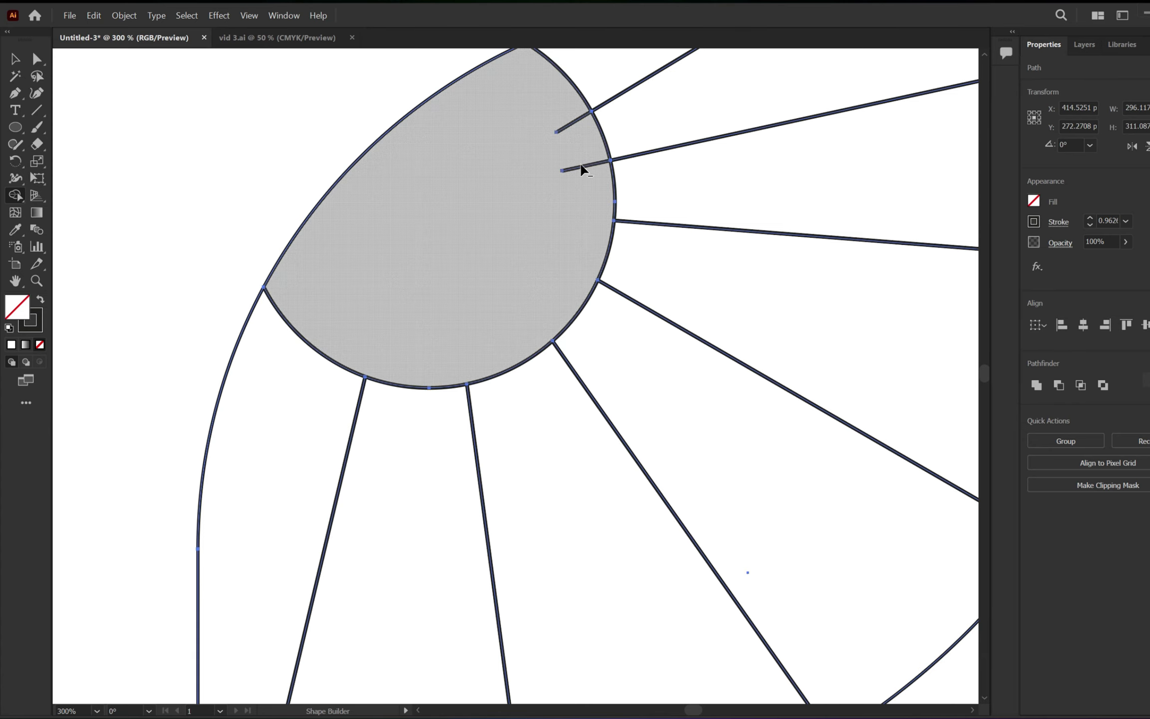
pyautogui.keyDown('alt'); pyautogui.click(583, 168); pyautogui.keyUp('alt')
pyautogui.keyDown('alt'); pyautogui.click(567, 129); pyautogui.keyUp('alt')
pyautogui.scroll(-5, 342, 334)
pyautogui.scroll(-1, 359, 342)
pyautogui.scroll(2, 354, 378)
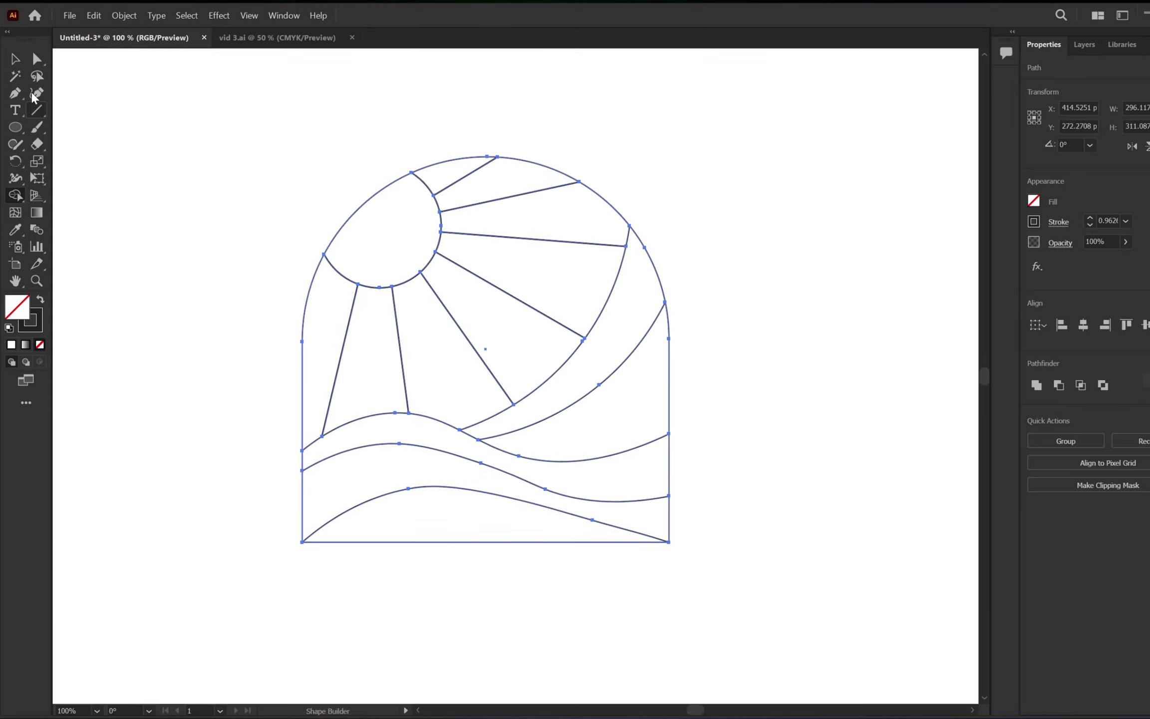
pyautogui.click(19, 64)
pyautogui.click(792, 311)
# Step: Move the swatch column right, select the line artwork, and set a yellow fill for Shape Builder
pyautogui.hotkey('ctrl', '-')
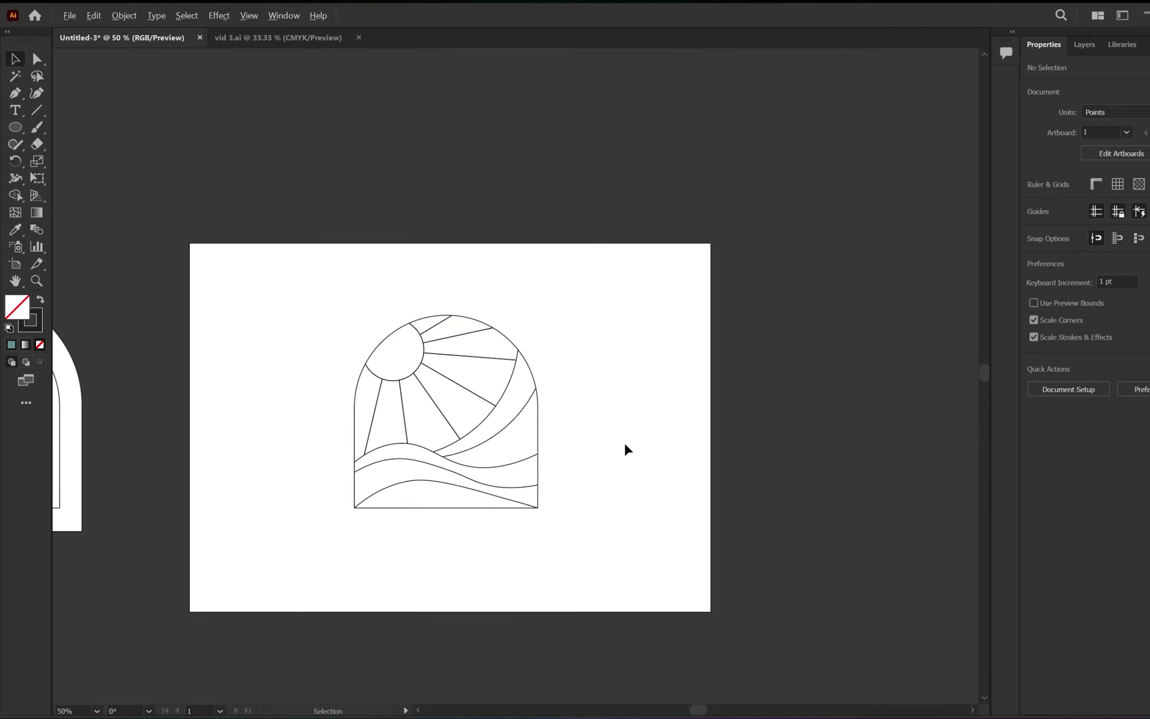
pyautogui.moveTo(500, 331); pyautogui.dragTo(662, 282)
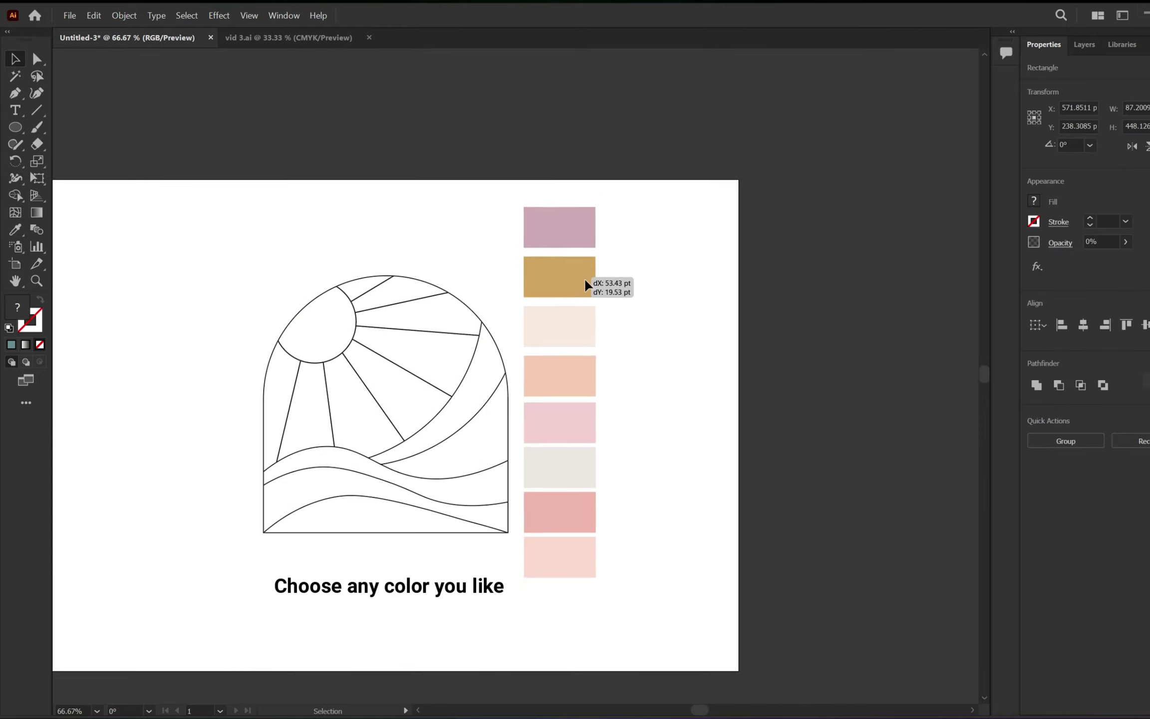
pyautogui.moveTo(516, 272); pyautogui.dragTo(79, 616)
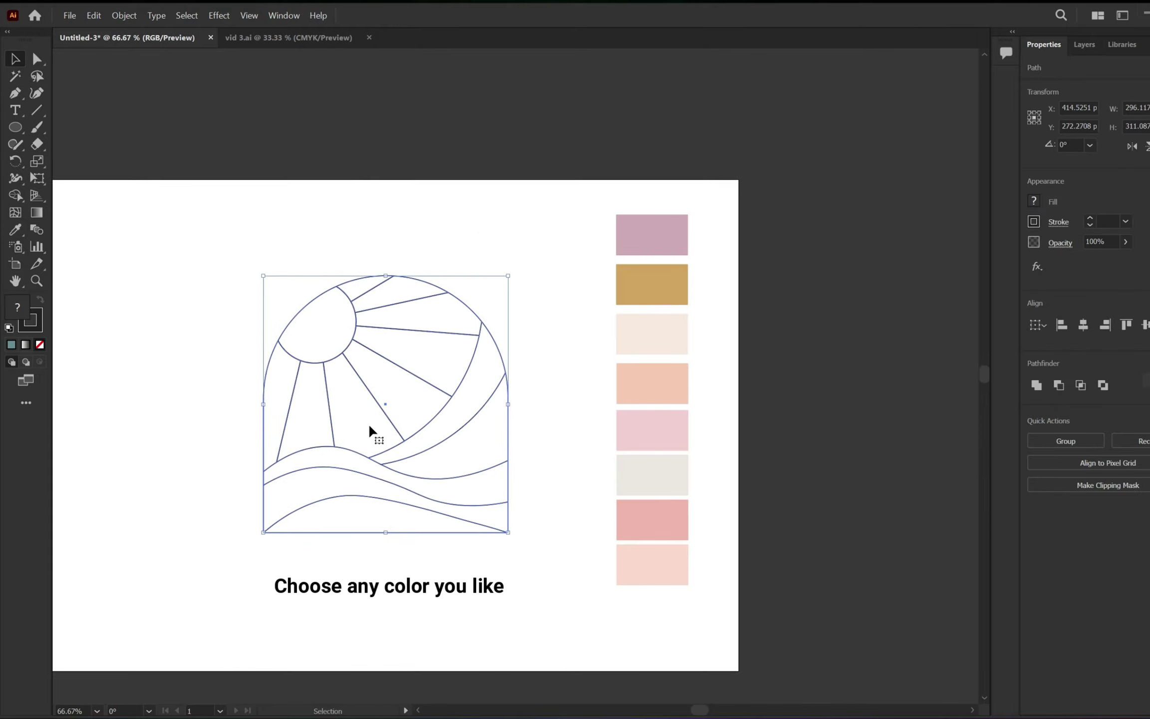
pyautogui.click(14, 202)
pyautogui.click(1033, 203)
pyautogui.click(928, 251)
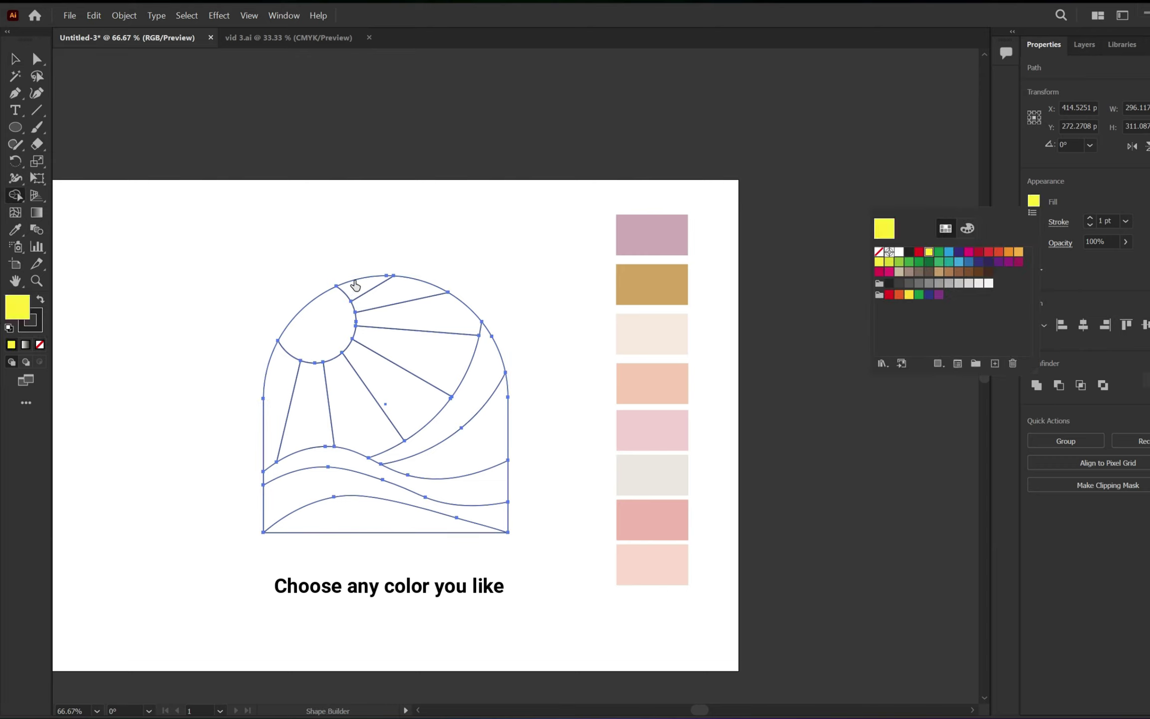
# Step: Fill the sun, sky, rays, left region, crescent, wave bands and bottom region yellow
pyautogui.click(325, 334)
pyautogui.click(379, 294)
pyautogui.click(385, 322)
pyautogui.click(420, 360)
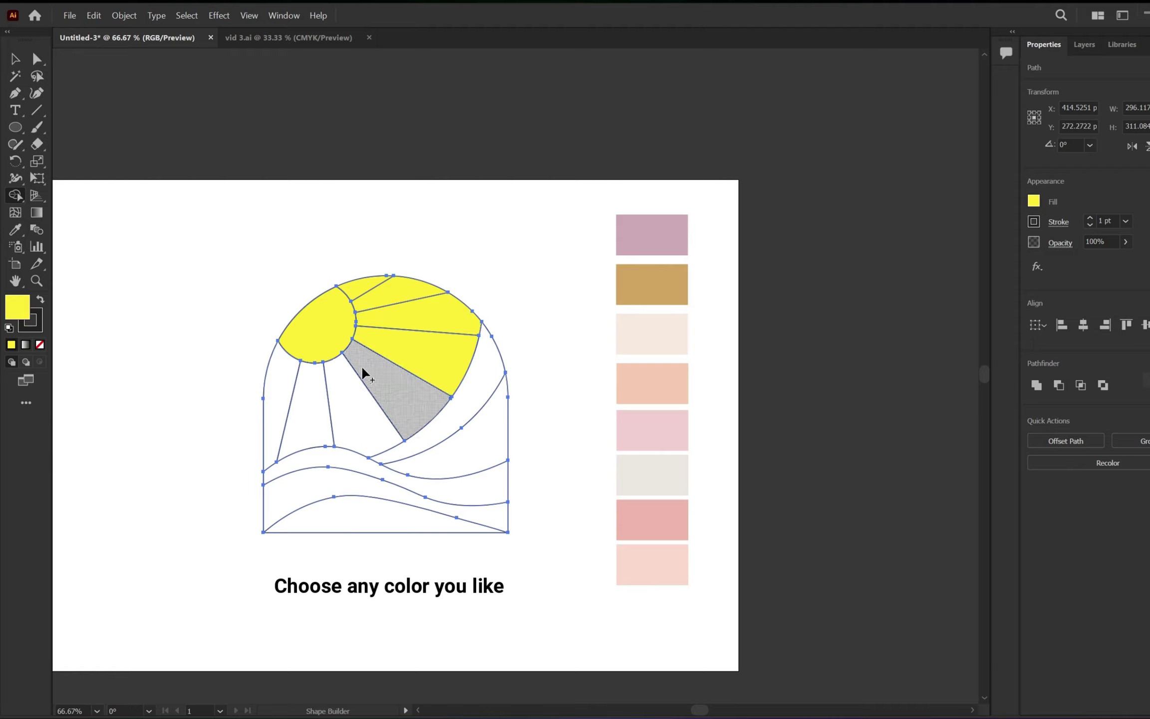
pyautogui.click(362, 372)
pyautogui.click(344, 400)
pyautogui.click(399, 481)
pyautogui.click(414, 451)
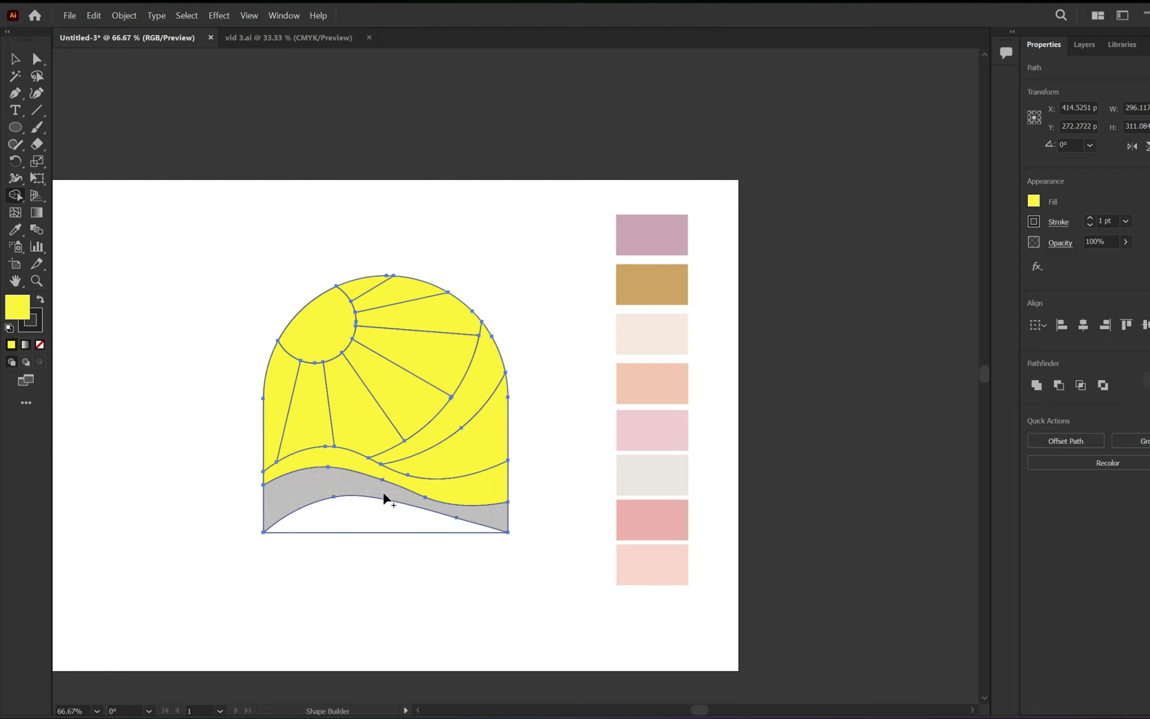
pyautogui.click(383, 491)
pyautogui.click(369, 519)
# Step: Deselect the artwork and select the sun shape for recolouring
pyautogui.press('v')
pyautogui.click(495, 234)
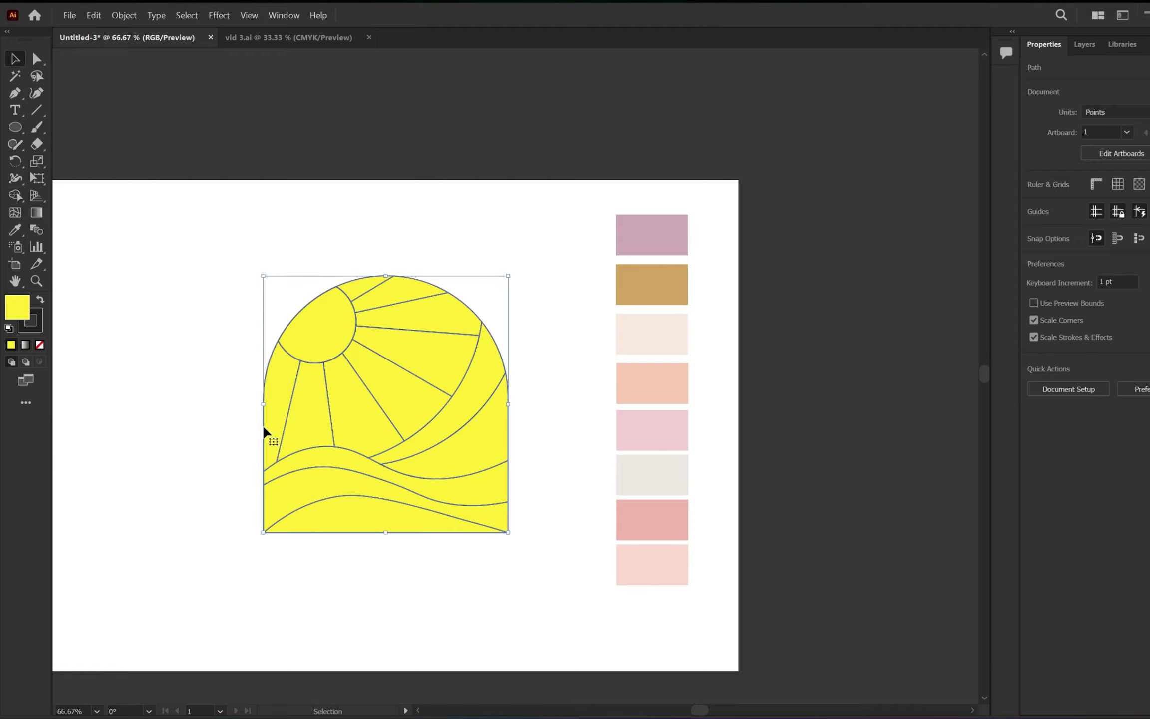
pyautogui.click(324, 331)
# Step: Fill the sun brown and the thin wedge above it with the pale swatch colour
pyautogui.click(15, 233)
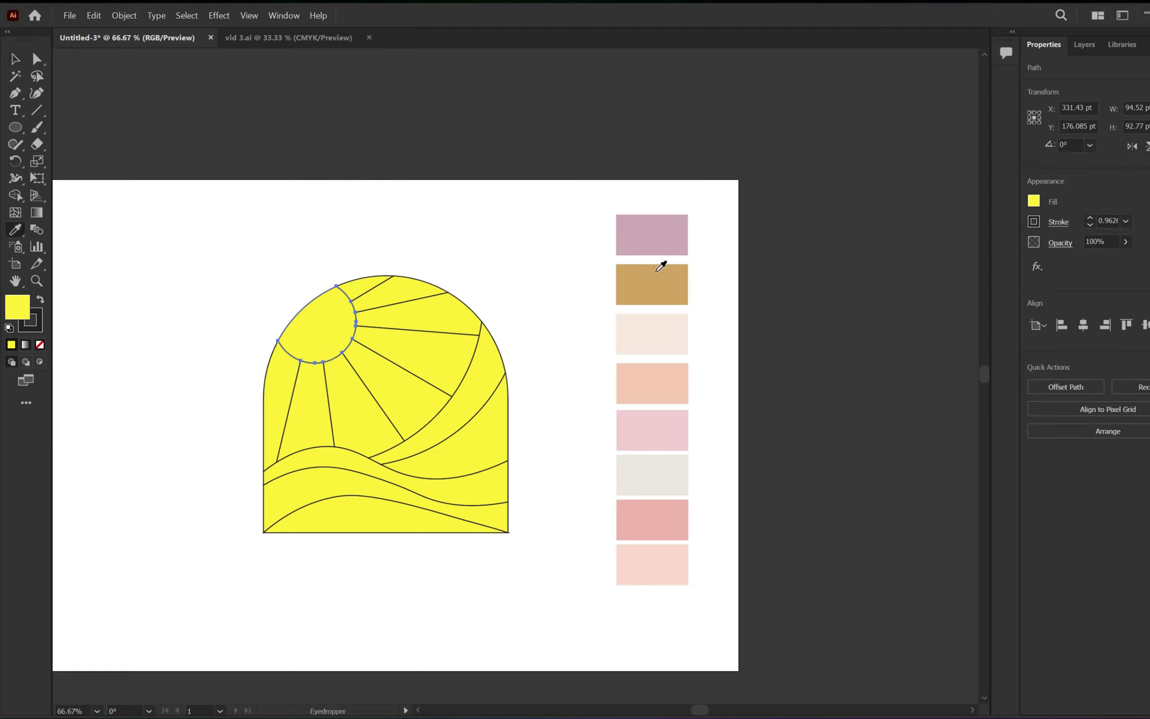
pyautogui.click(658, 280)
pyautogui.press('v')
pyautogui.click(461, 217)
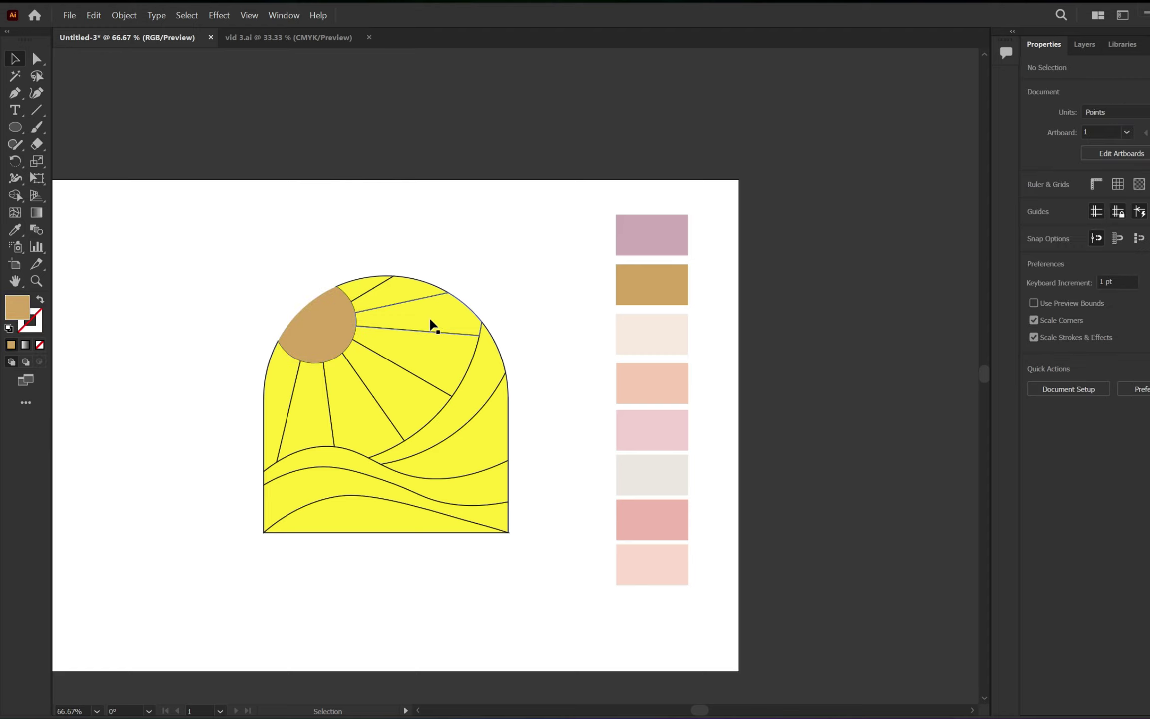
pyautogui.click(358, 288)
pyautogui.press('i')
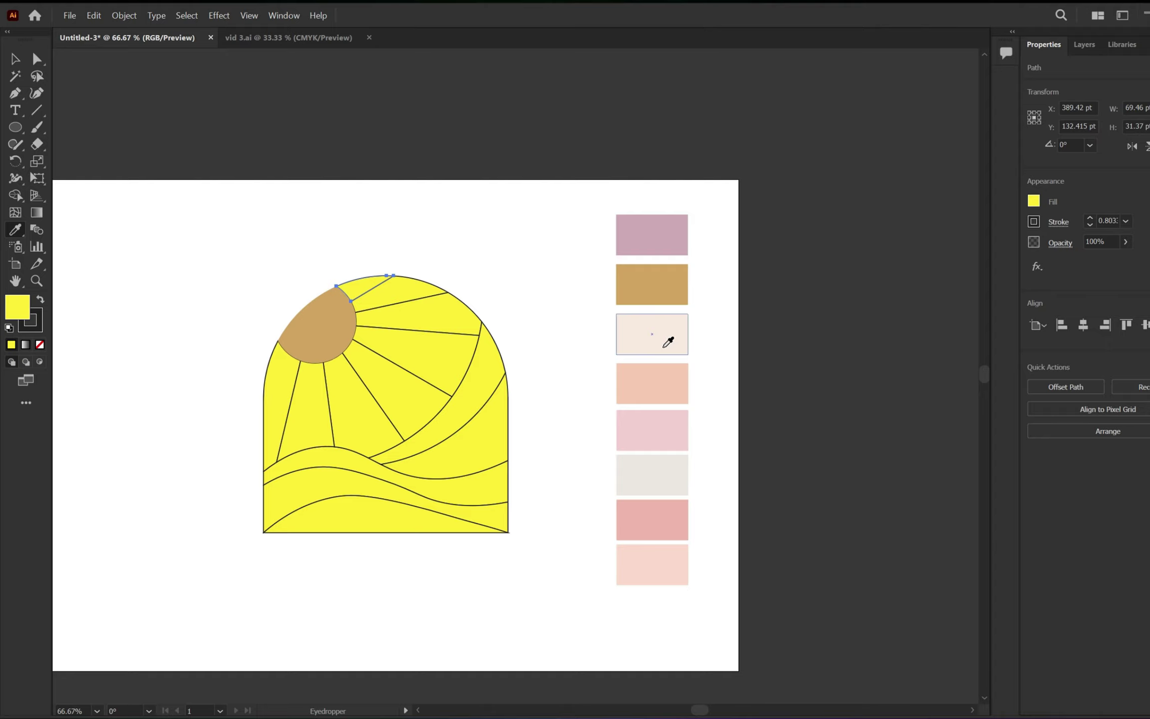
pyautogui.click(661, 339)
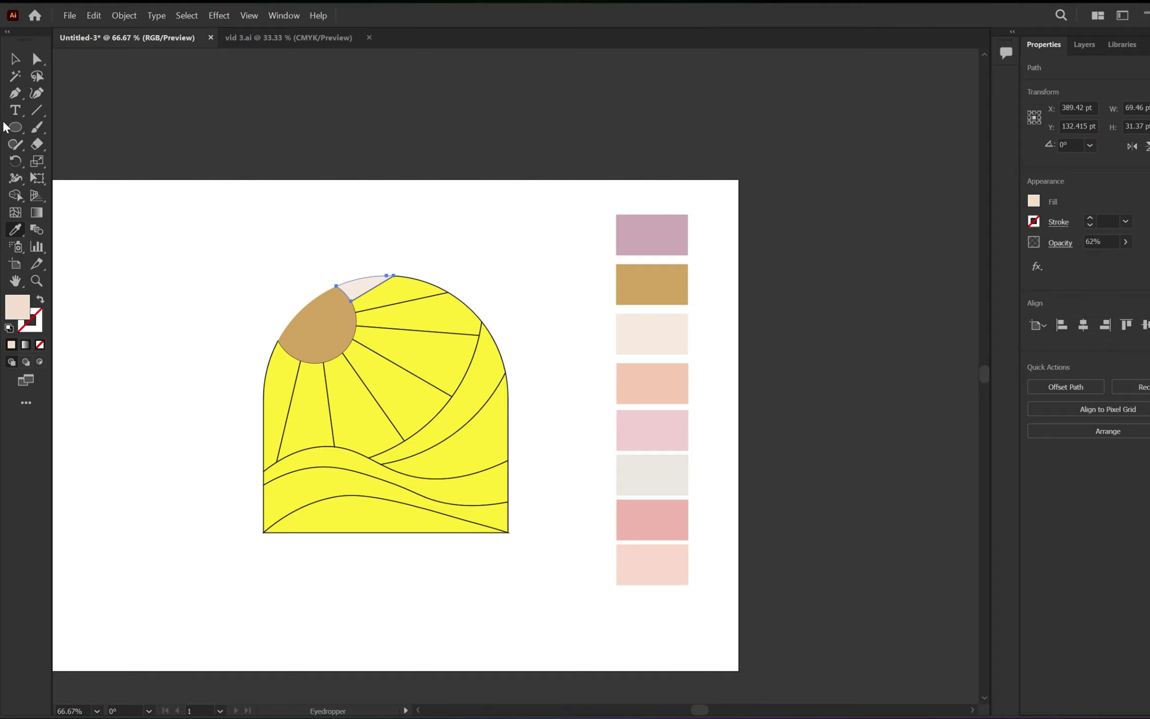
# Step: Fill three of the sun rays with the pale swatch colour
pyautogui.press('v')
pyautogui.click(405, 348)
pyautogui.keyDown('shift'); pyautogui.click(393, 377); pyautogui.keyUp('shift')
pyautogui.keyDown('shift'); pyautogui.click(312, 404); pyautogui.keyUp('shift')
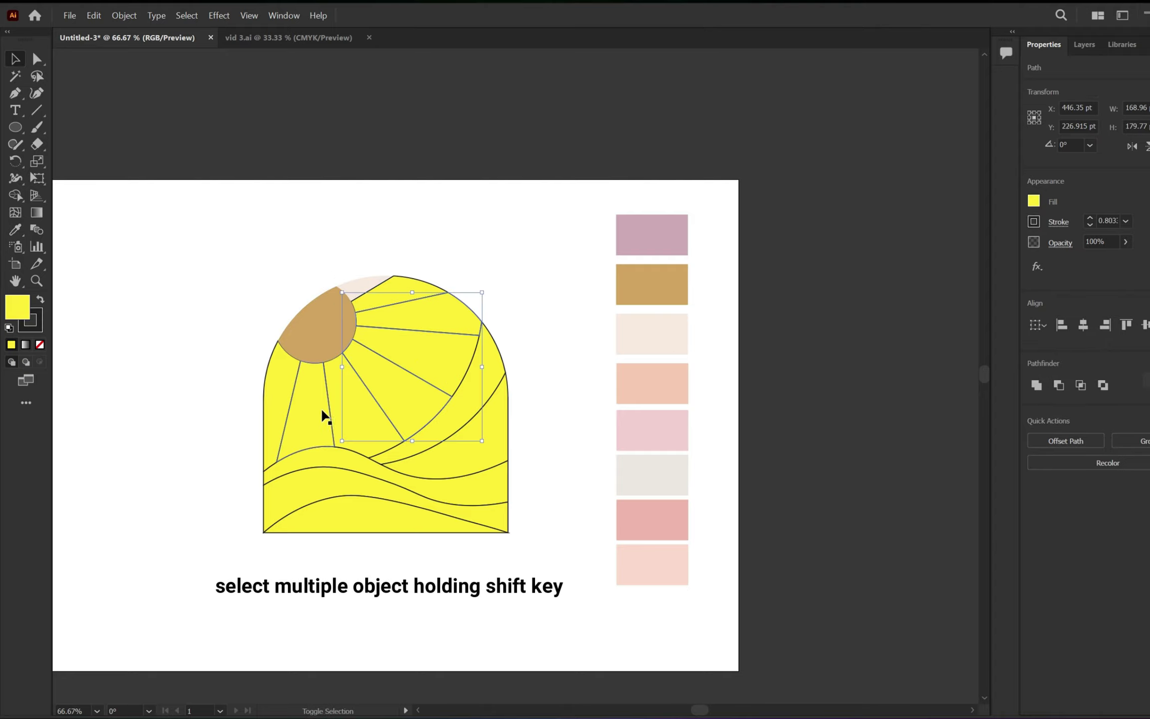
pyautogui.click(15, 229)
pyautogui.click(668, 344)
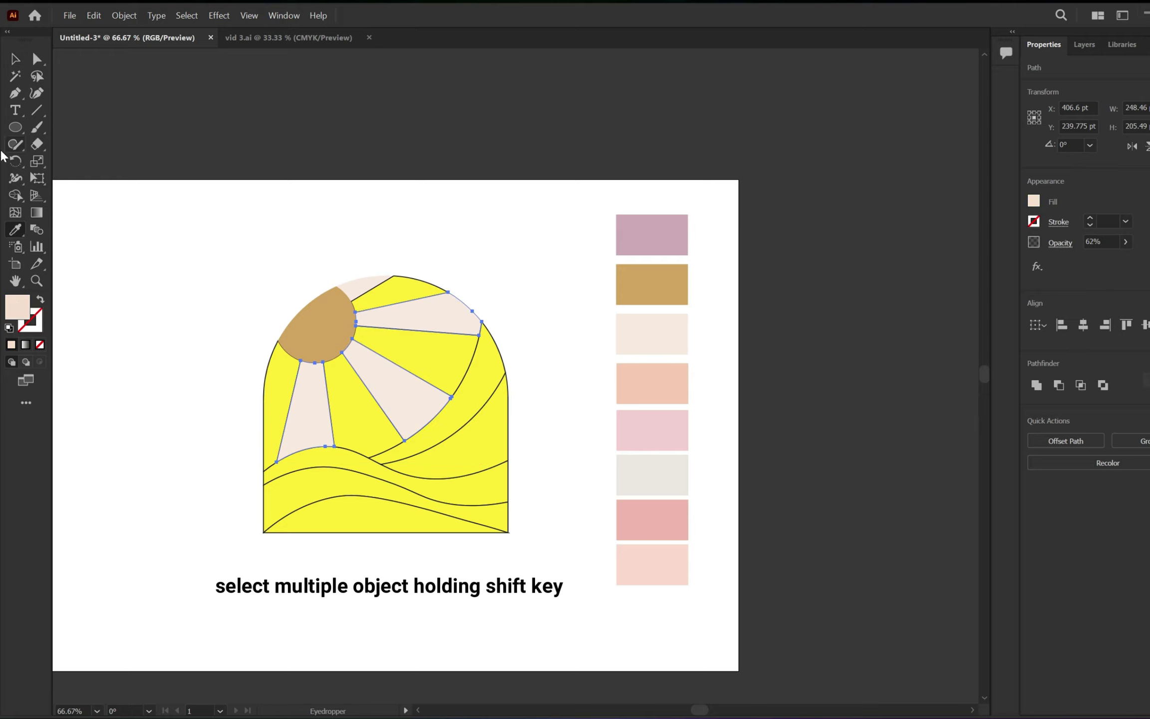
# Step: Fill the five remaining yellow rays with the peach swatch colour
pyautogui.press('v')
pyautogui.click(504, 263)
pyautogui.click(393, 298)
pyautogui.keyDown('shift'); pyautogui.click(413, 349); pyautogui.keyUp('shift')
pyautogui.keyDown('shift'); pyautogui.click(345, 399); pyautogui.keyUp('shift')
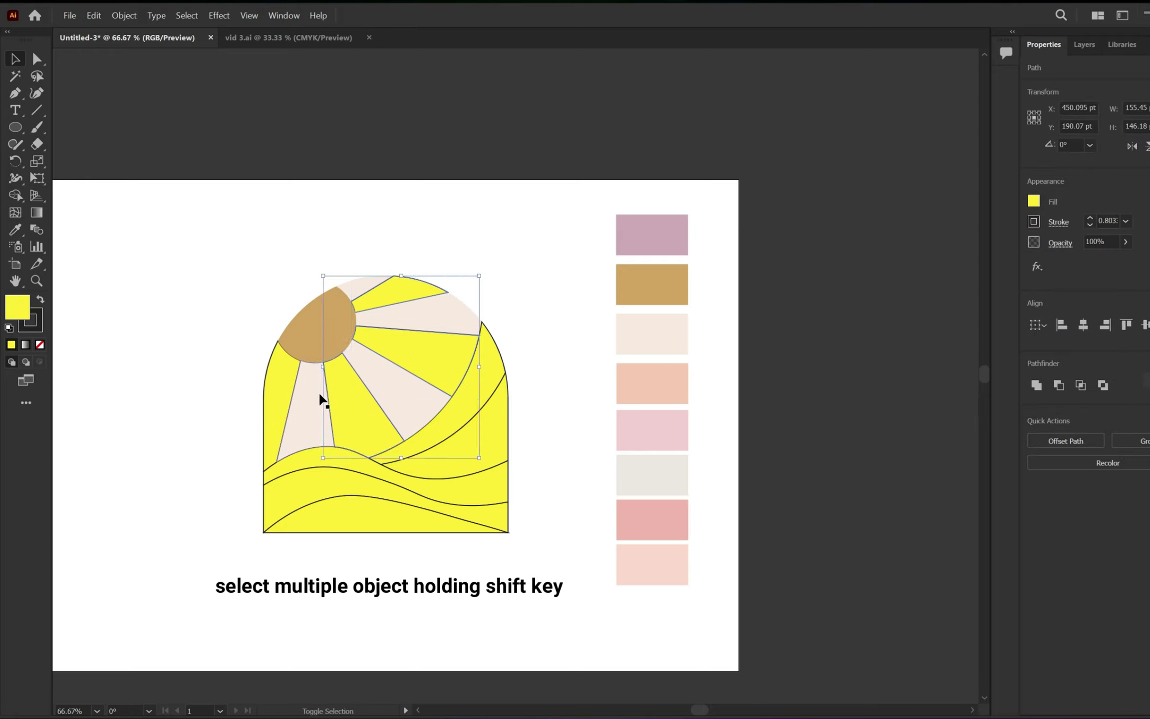
pyautogui.keyDown('shift'); pyautogui.click(282, 399); pyautogui.keyUp('shift')
pyautogui.click(15, 228)
pyautogui.click(664, 383)
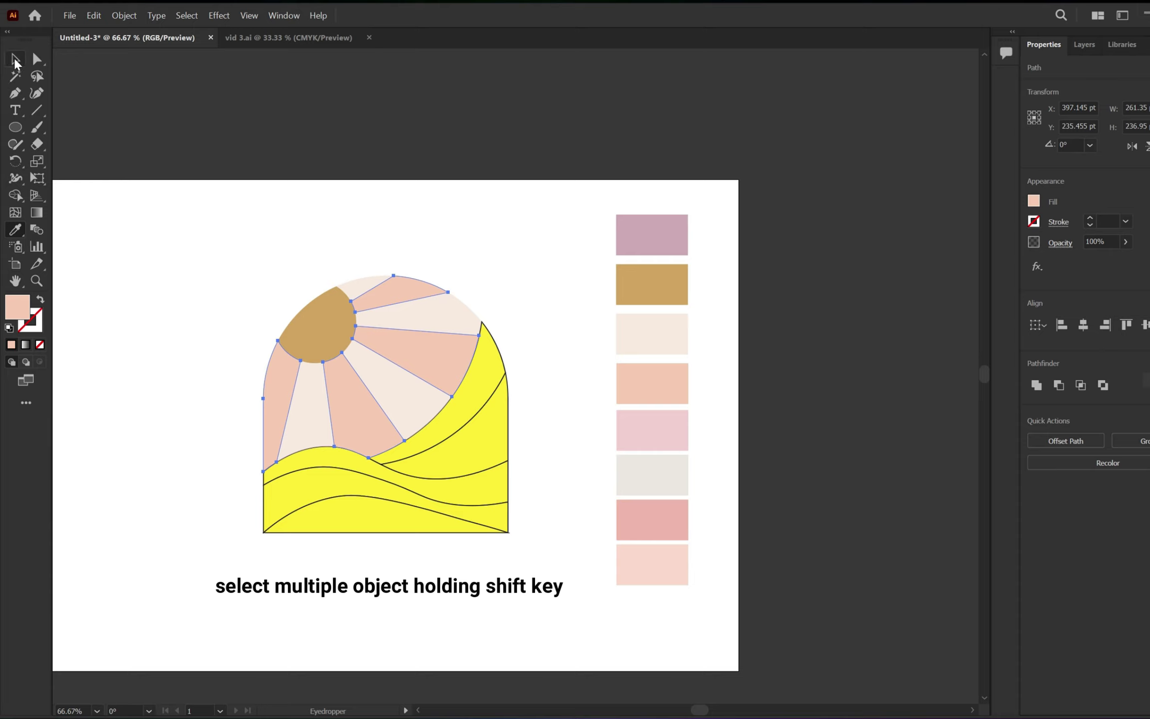
# Step: Colour the right curved band pink and the lower-right wave light grey
pyautogui.click(15, 61)
pyautogui.click(466, 255)
pyautogui.click(484, 390)
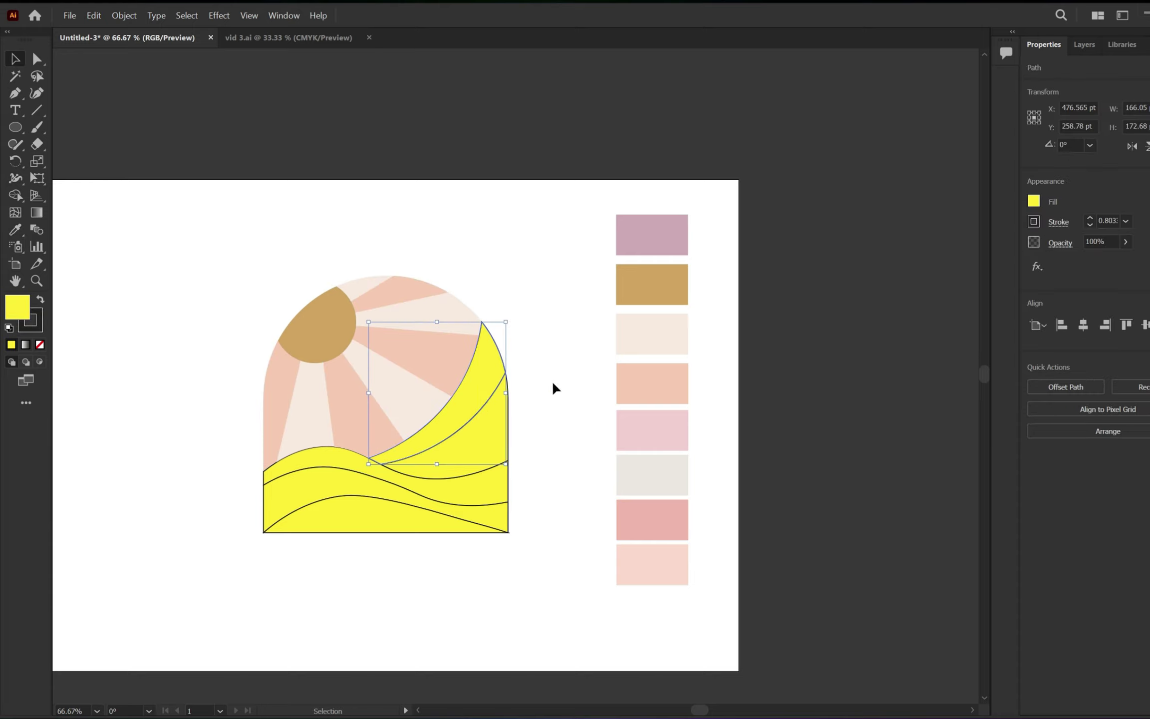
pyautogui.click(15, 229)
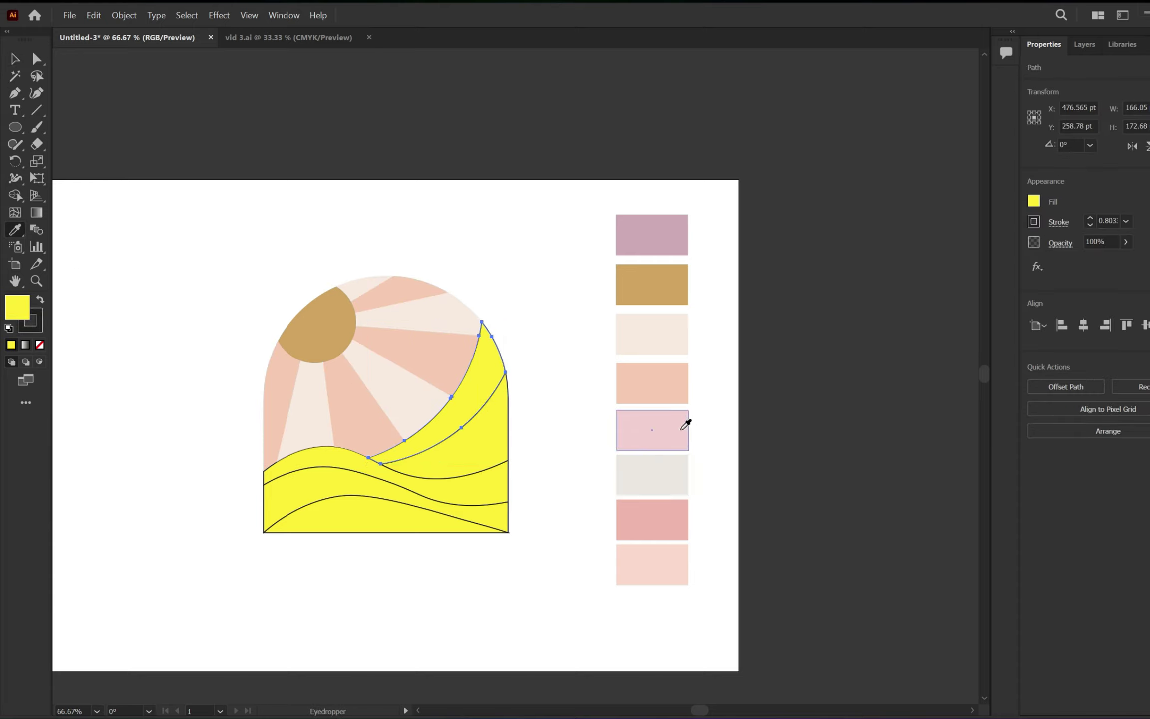
pyautogui.click(681, 428)
pyautogui.press('v')
pyautogui.click(489, 439)
pyautogui.click(15, 229)
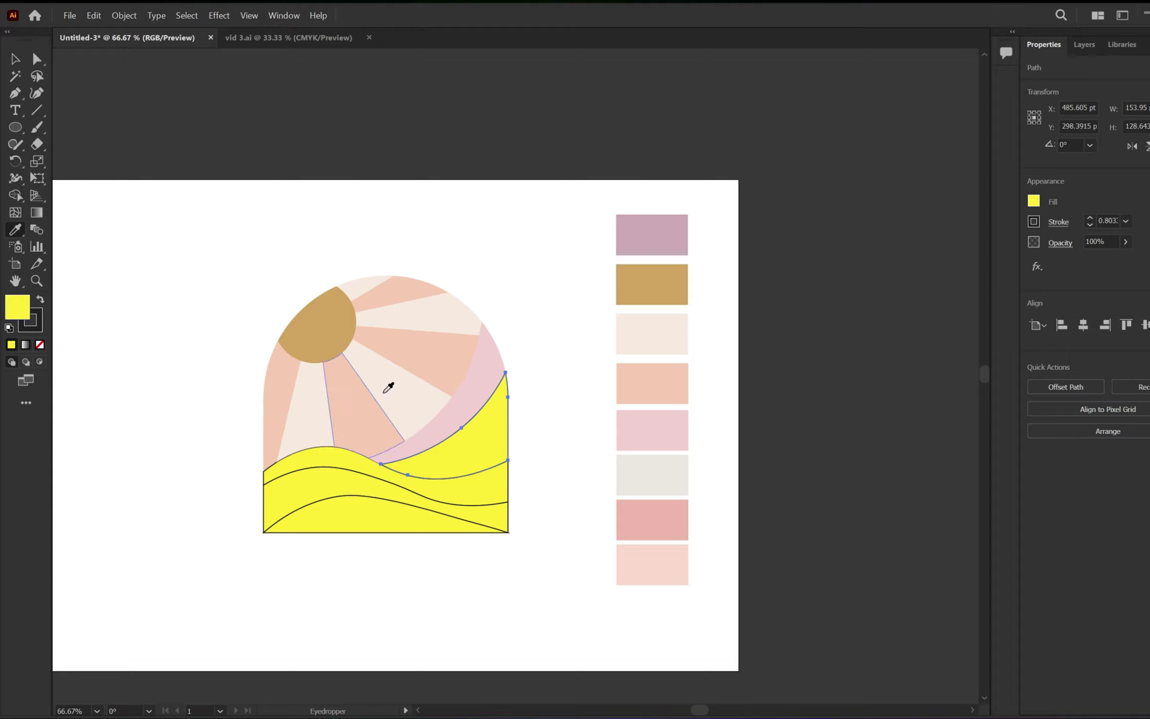
pyautogui.click(680, 470)
# Step: Fill the next wave band pink and the lower wave rose pink
pyautogui.press('v')
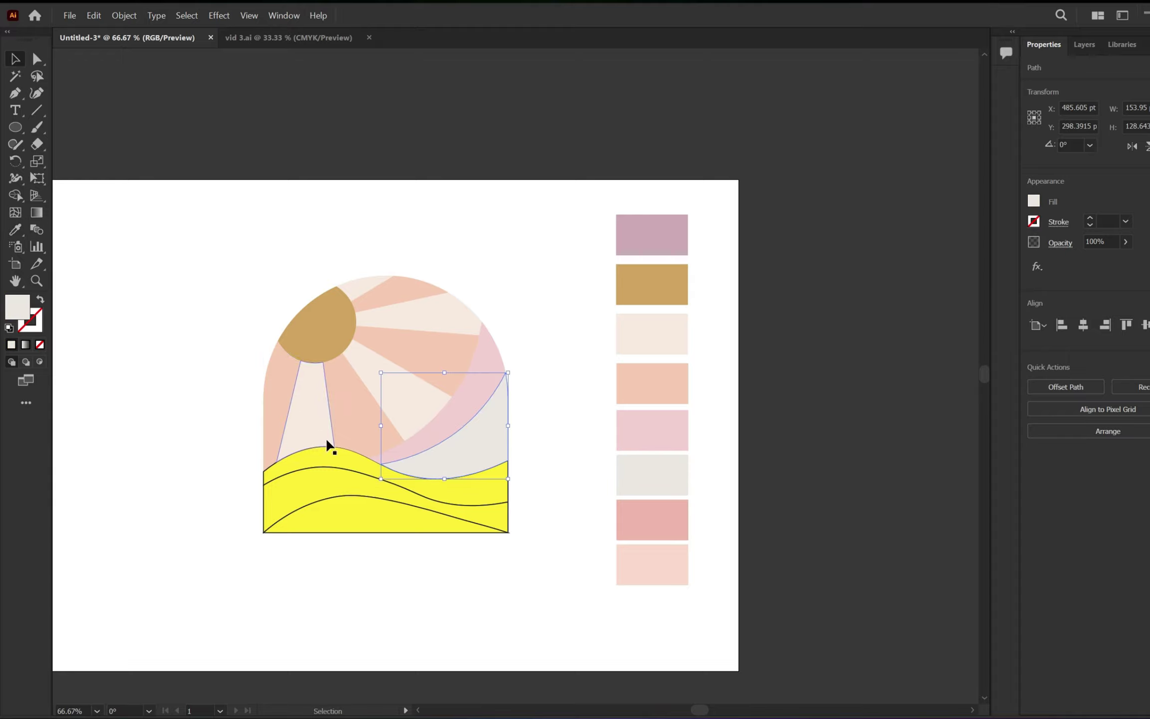
pyautogui.click(327, 454)
pyautogui.click(15, 230)
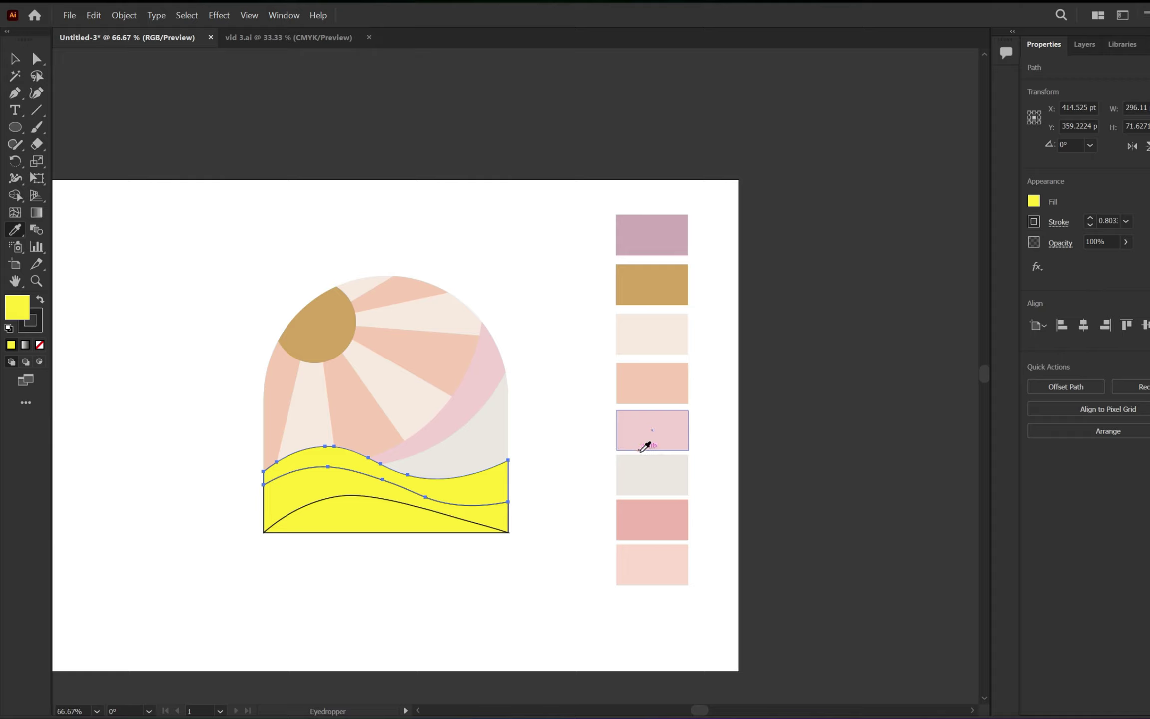
pyautogui.click(654, 420)
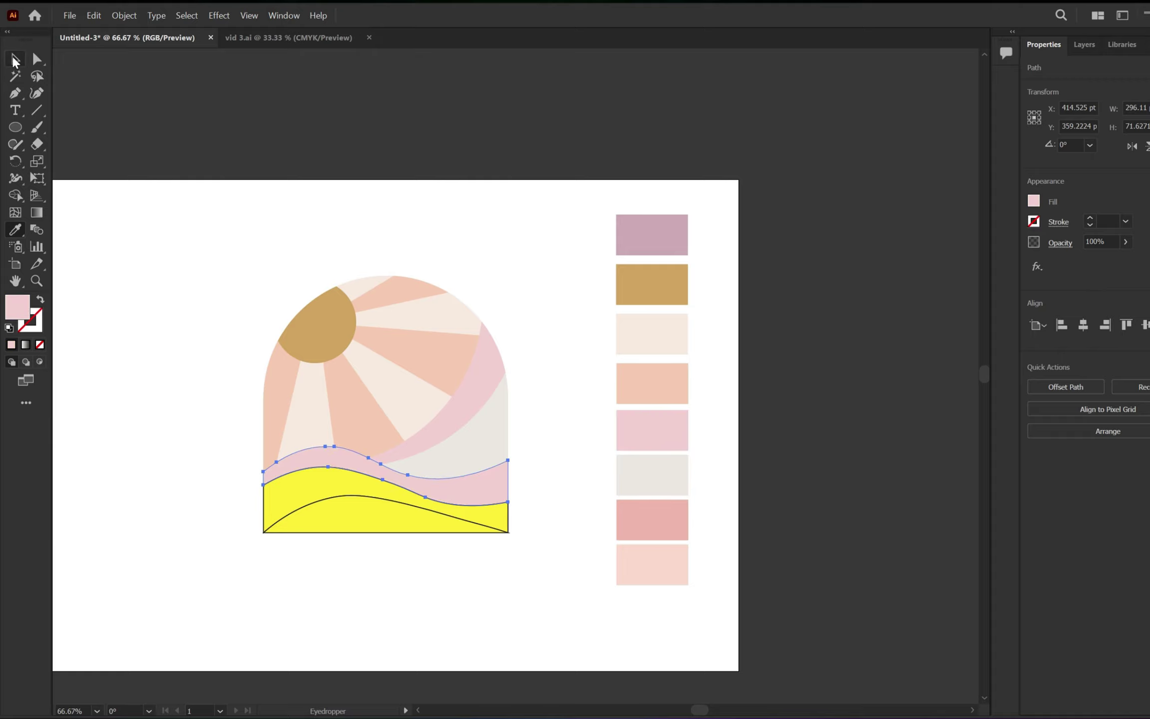
pyautogui.click(15, 59)
pyautogui.click(348, 502)
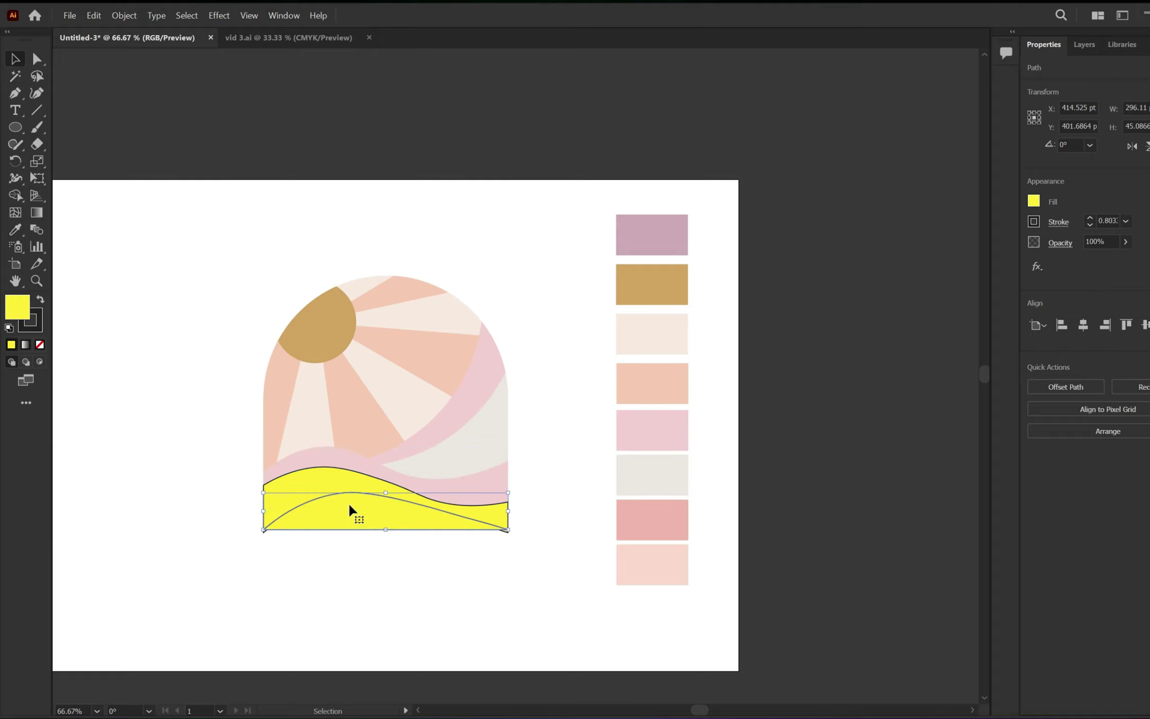
pyautogui.click(15, 230)
pyautogui.click(664, 521)
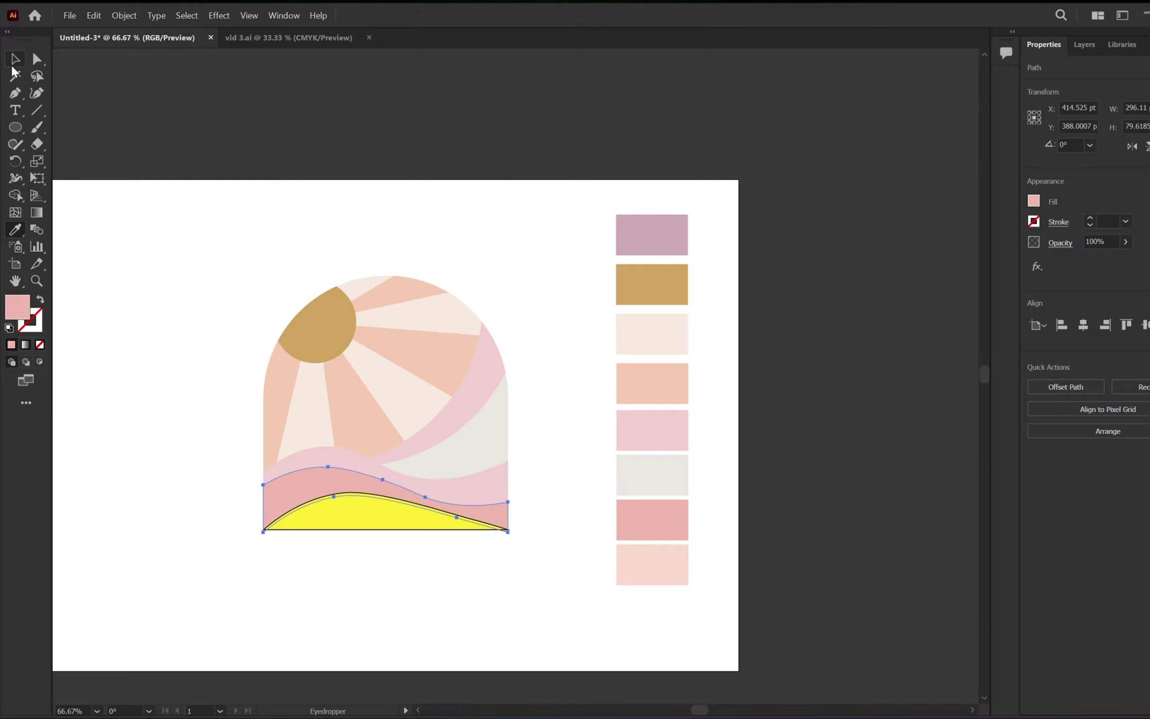
# Step: Fill the bottom hill with the pale pink swatch colour
pyautogui.click(13, 68)
pyautogui.click(360, 524)
pyautogui.click(15, 230)
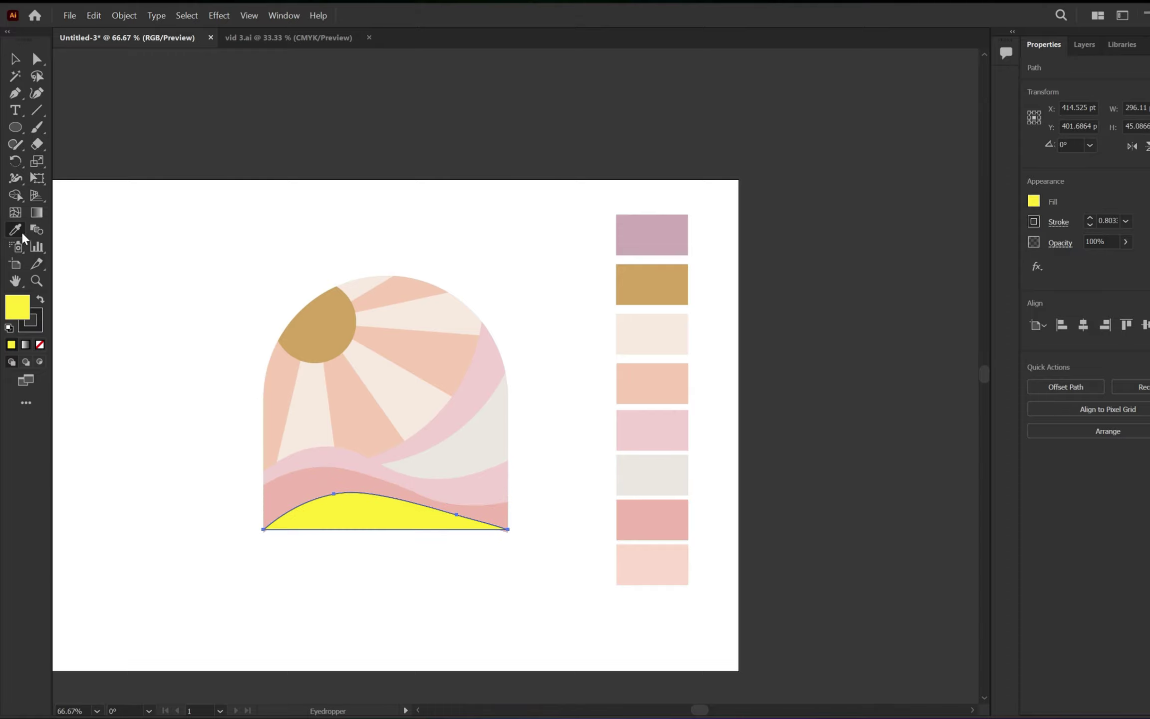
pyautogui.click(663, 559)
pyautogui.click(15, 59)
# Step: Give the whole stained-glass artwork white outlines with a stroke weight of 10
pyautogui.moveTo(530, 258); pyautogui.dragTo(276, 507)
pyautogui.click(1034, 222)
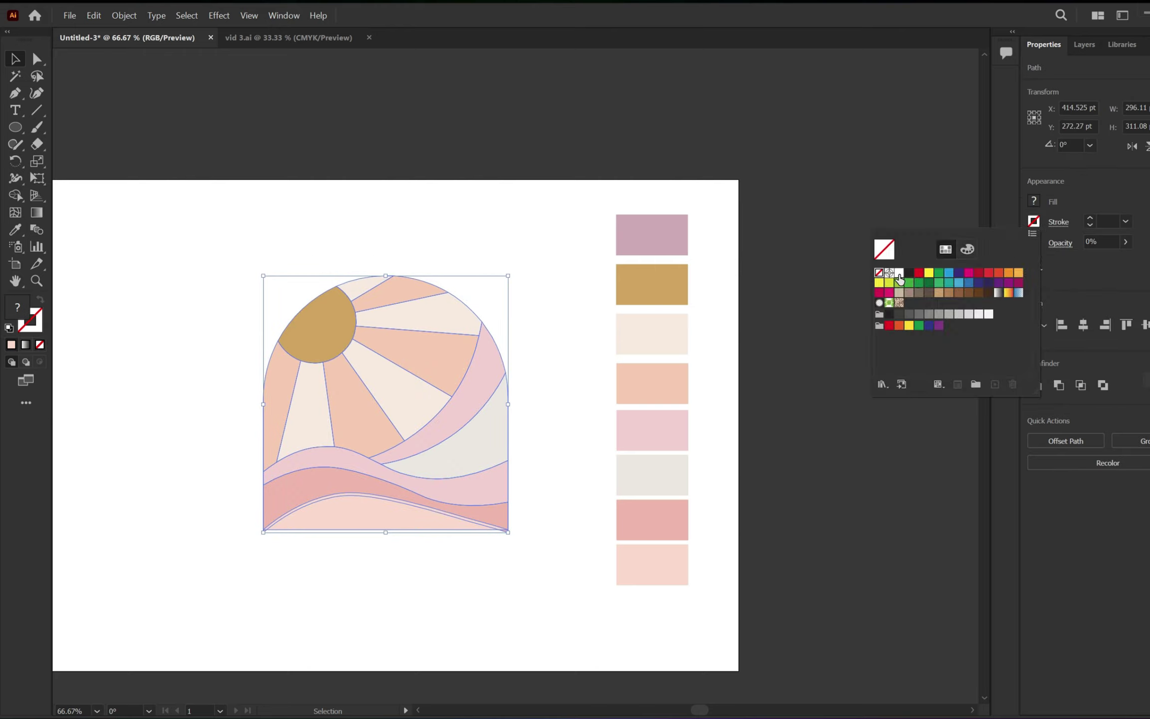
pyautogui.click(899, 273)
pyautogui.click(1104, 220)
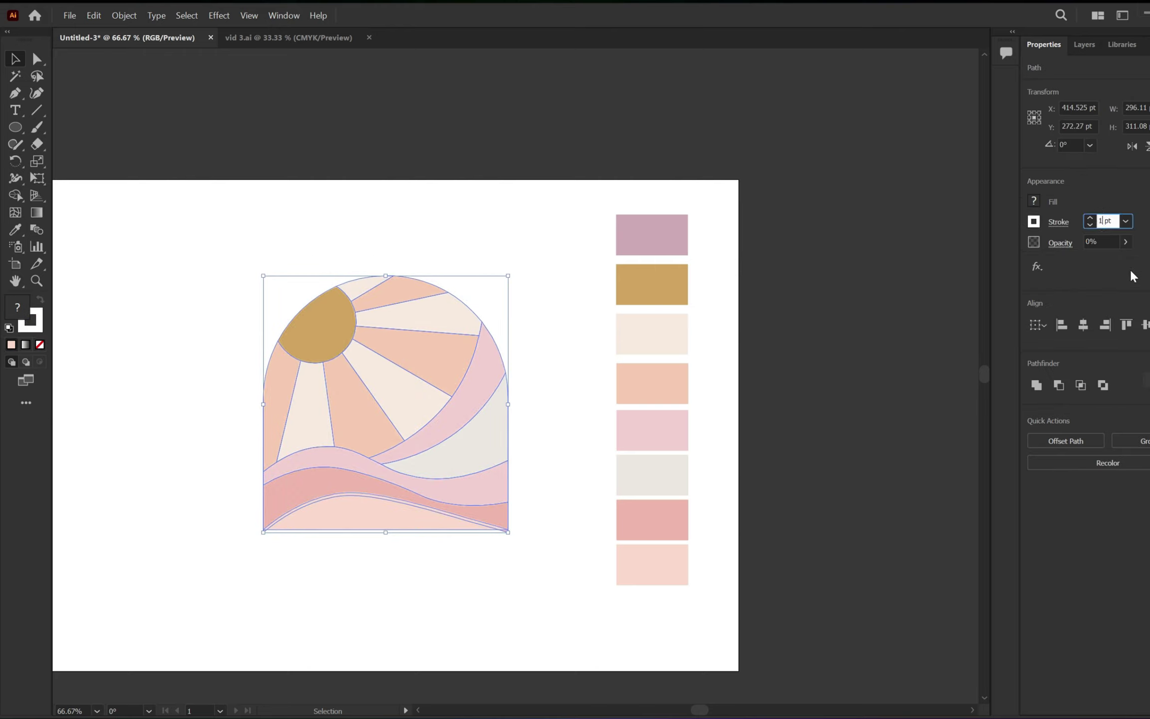
pyautogui.write('10')
pyautogui.press('Return')
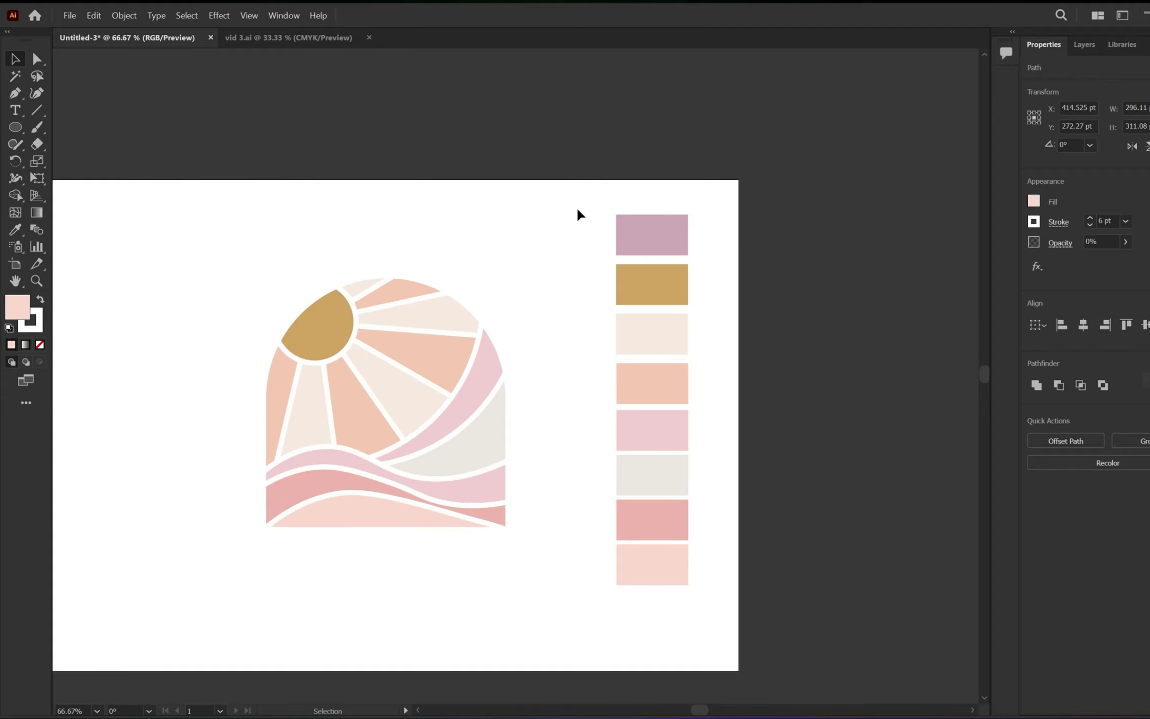
pyautogui.click(577, 210)
# Step: Move the stained-glass artwork onto the arch frame
pyautogui.moveTo(723, 241); pyautogui.dragTo(362, 537)
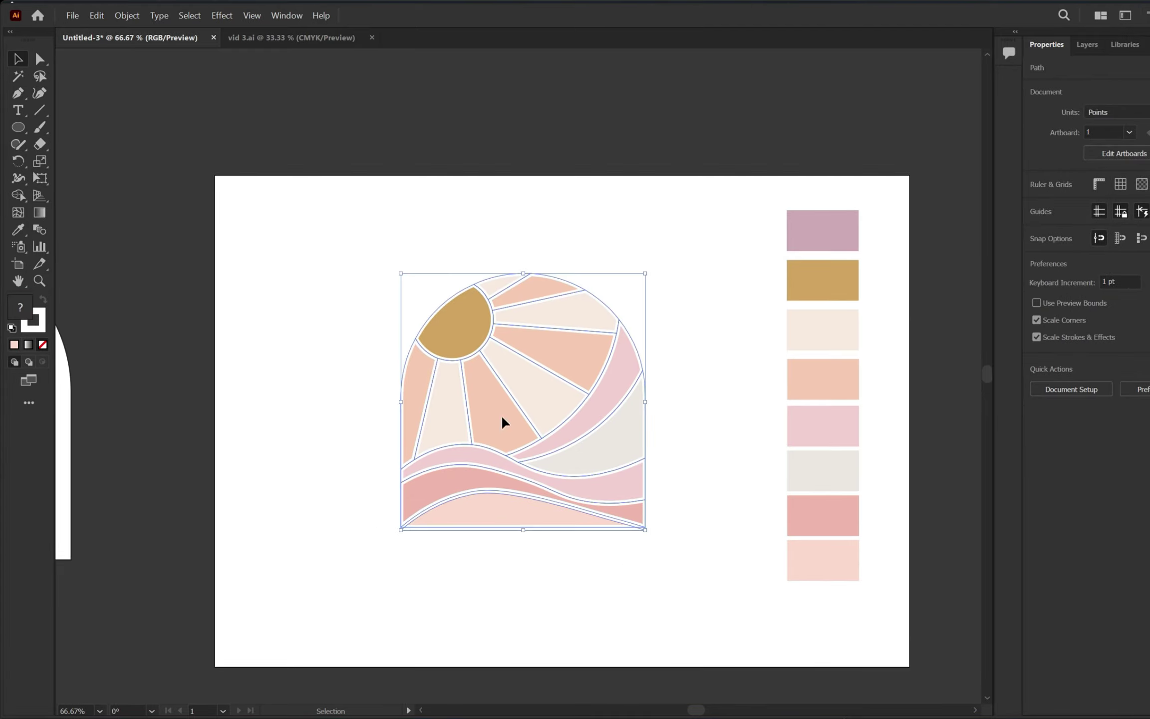
pyautogui.hotkey('ctrl', '-')
pyautogui.hotkey('ctrl', '-')
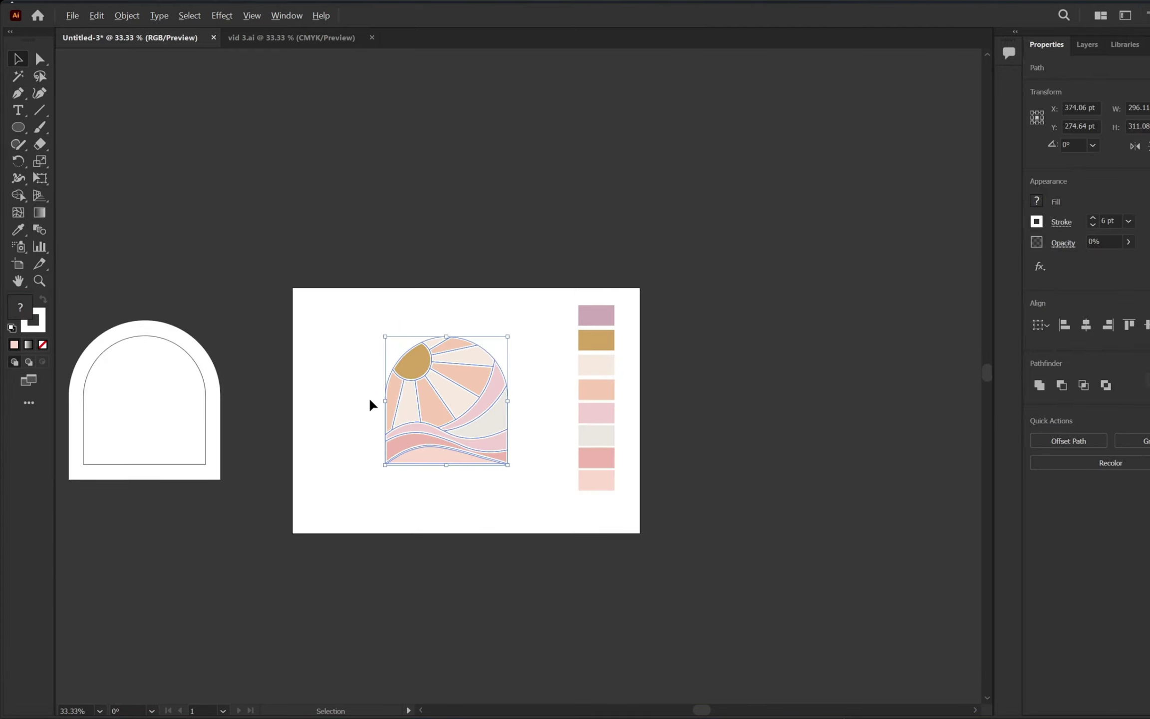
pyautogui.moveTo(452, 404); pyautogui.dragTo(772, 388)
pyautogui.hotkey('ctrl', '+')
pyautogui.hotkey('ctrl', '+')
pyautogui.hotkey('ctrl', '+')
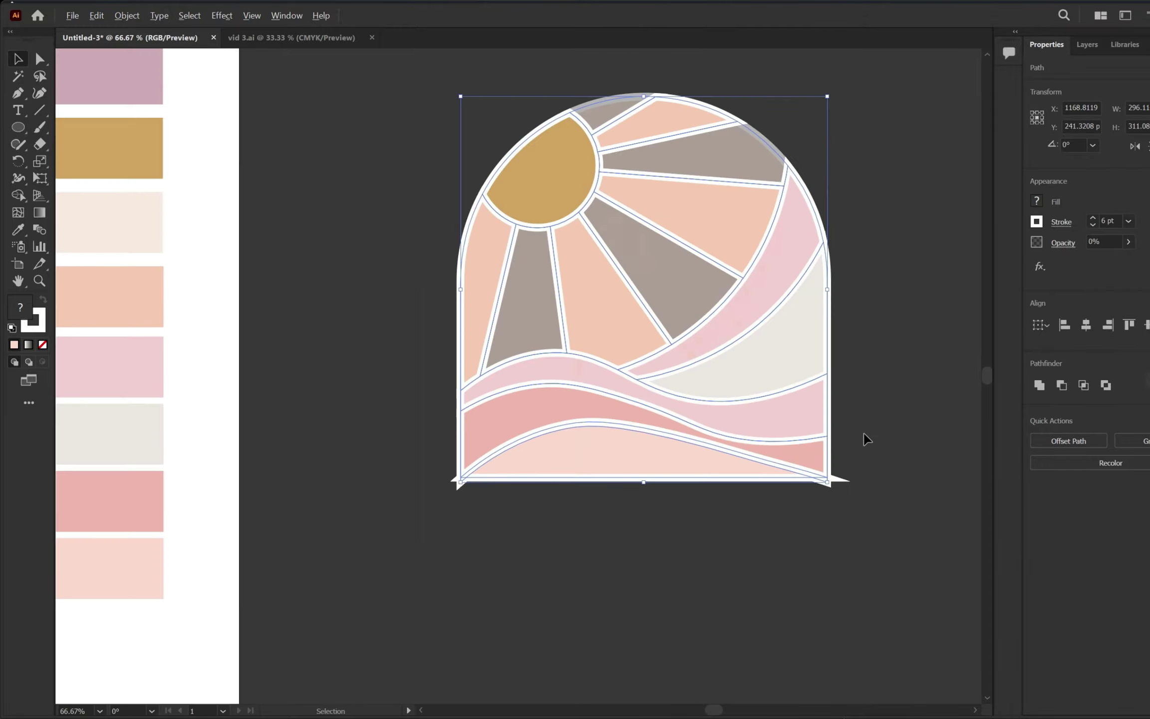
pyautogui.hotkey('ctrl', 'shift', 'a')
# Step: Round the outline corners of the bottom wave and the dark pink wave band
pyautogui.click(605, 450)
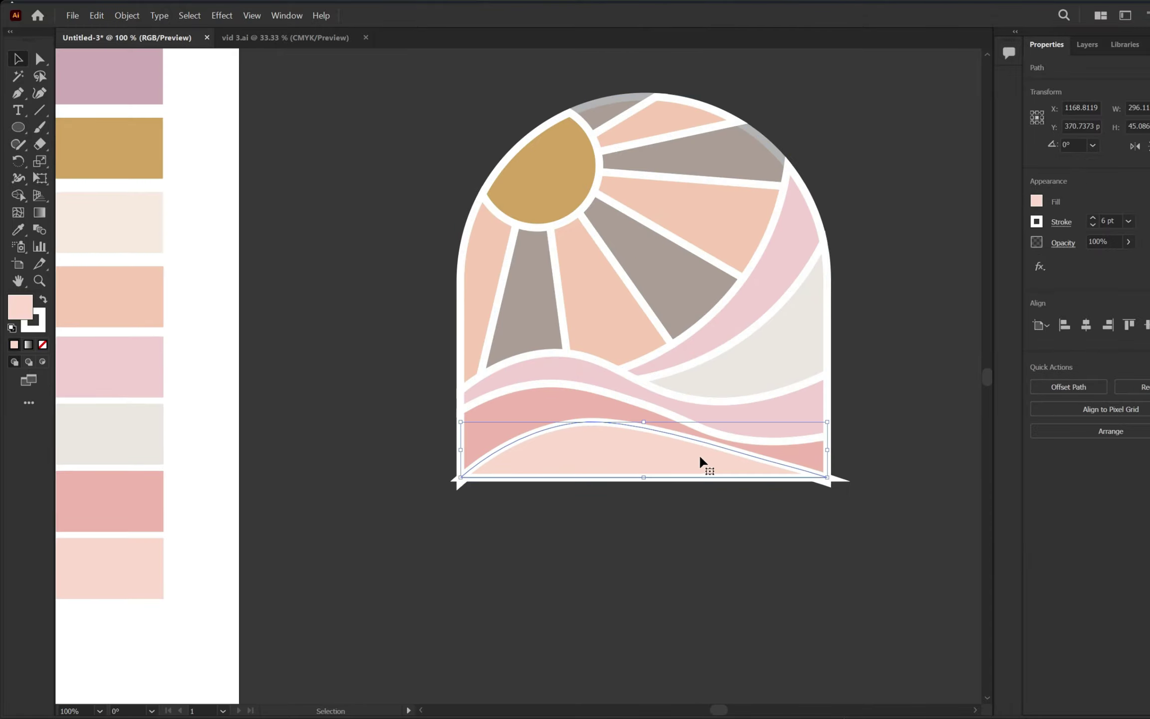
pyautogui.click(1062, 222)
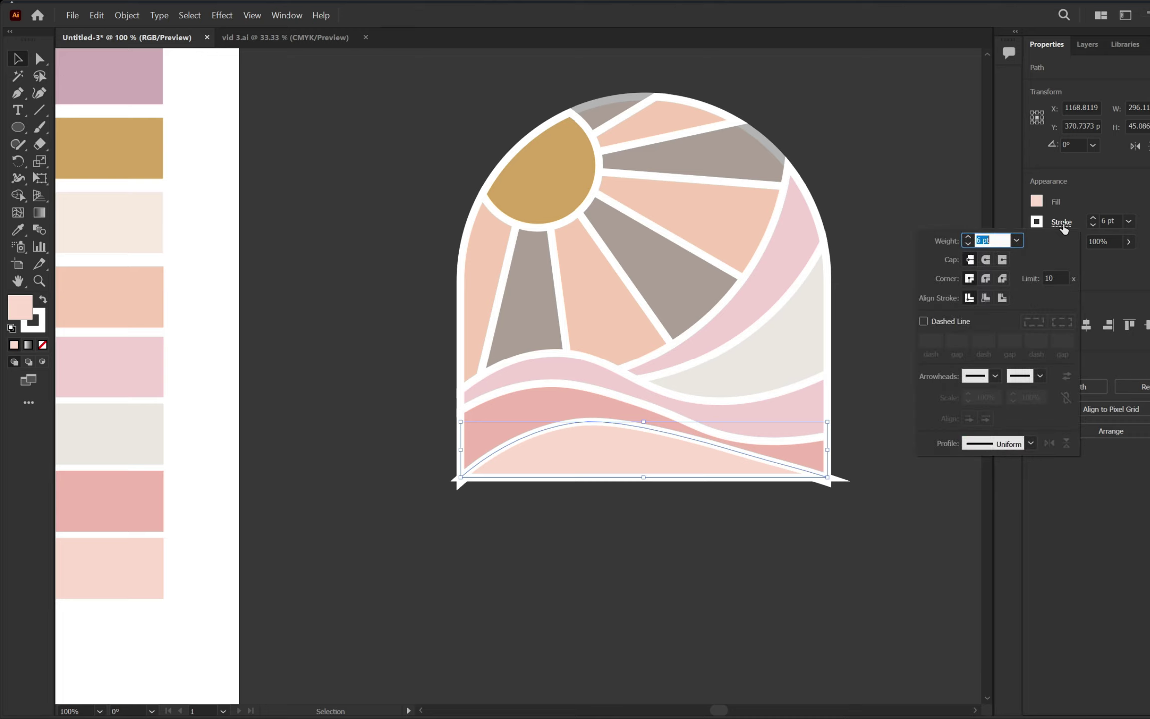
pyautogui.click(986, 278)
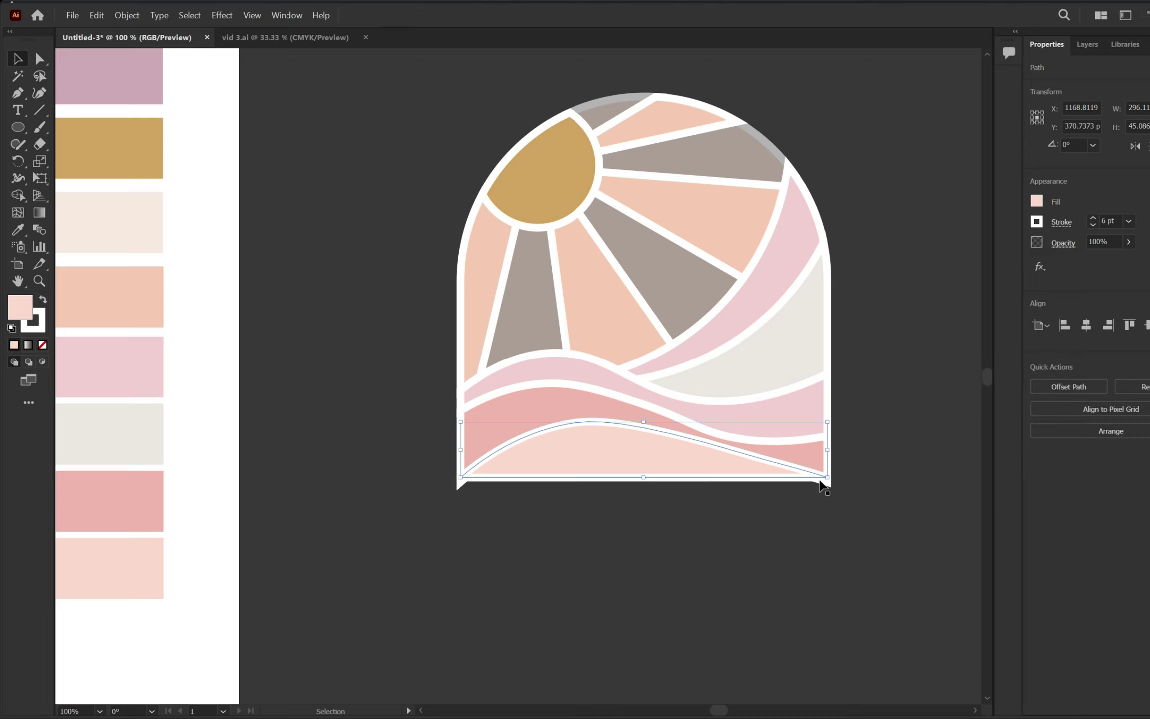
pyautogui.click(817, 453)
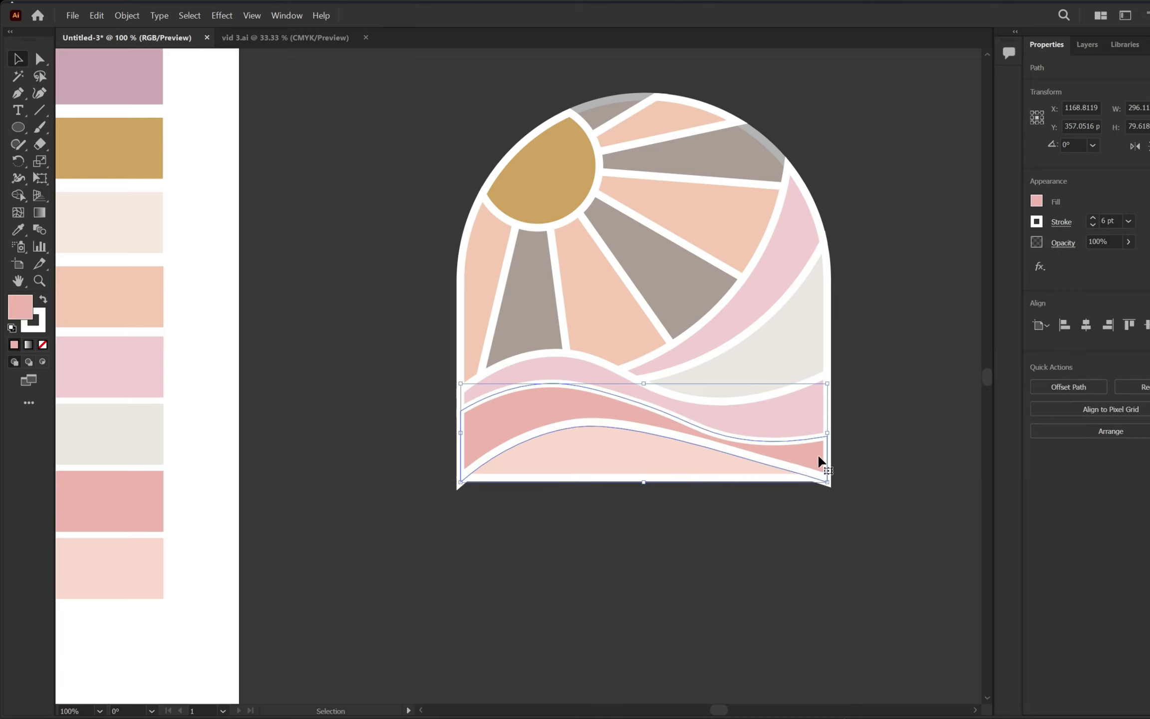
pyautogui.click(1062, 222)
pyautogui.click(987, 279)
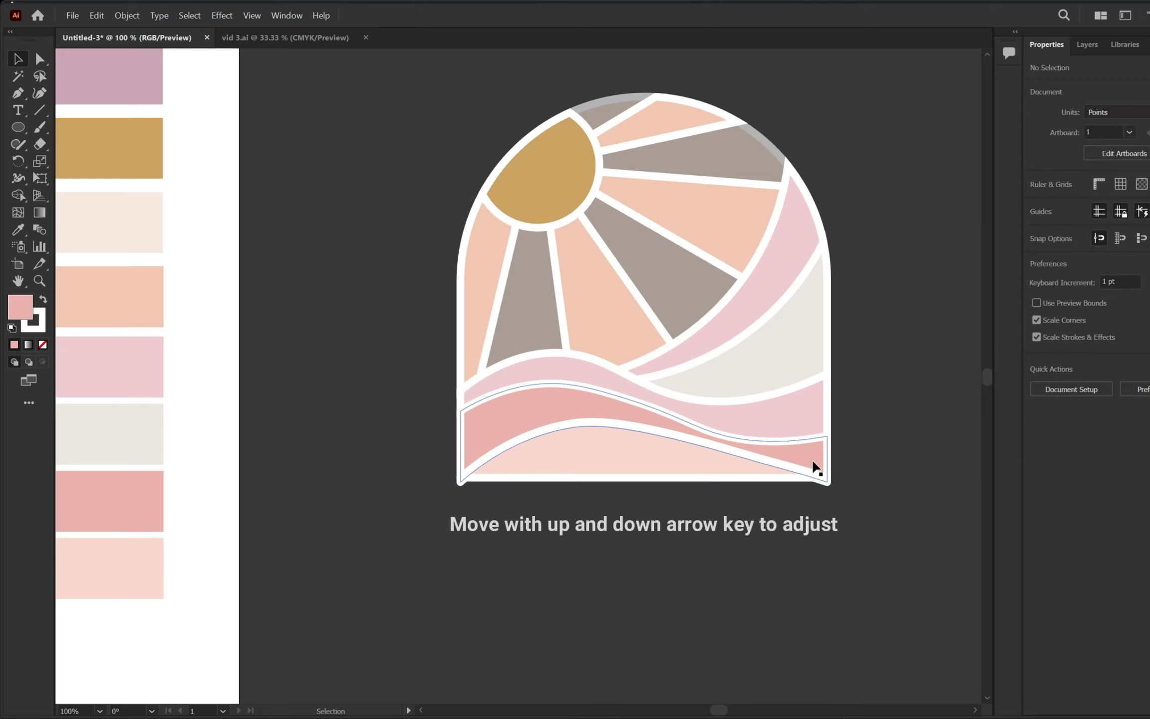
# Step: Nudge the bottom wave group and the lower-right wave shape up slightly
pyautogui.press('Up')
pyautogui.press('Up')
pyautogui.press('Up')
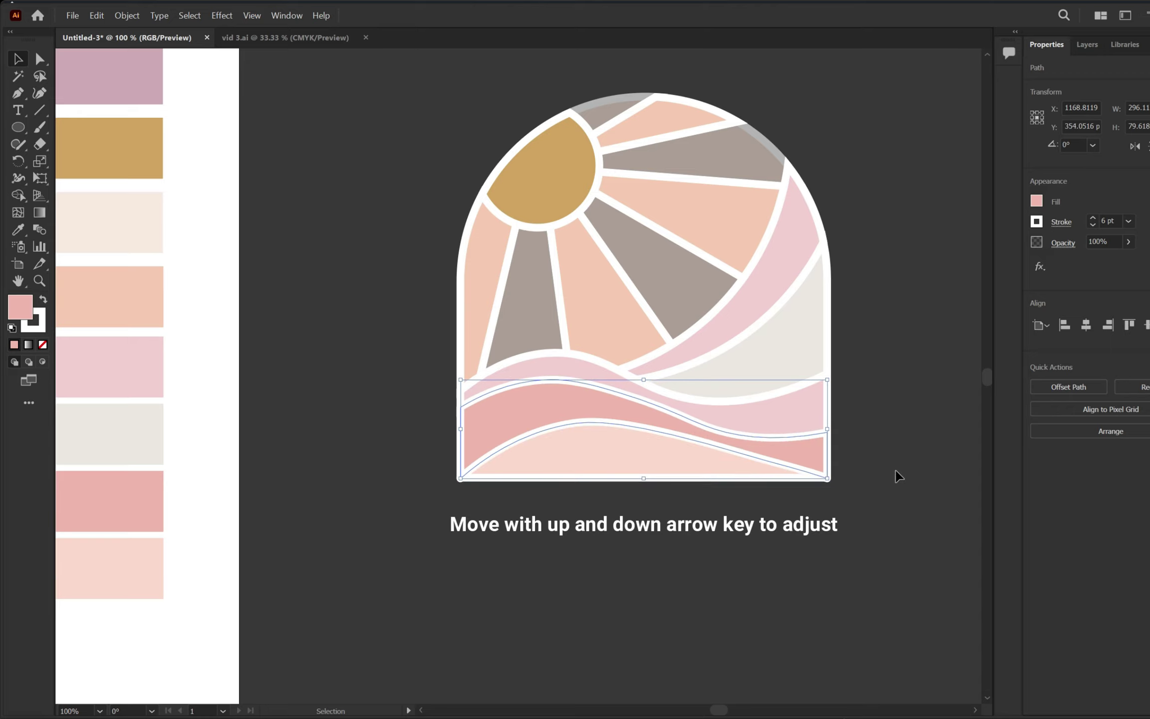
pyautogui.click(897, 471)
pyautogui.click(816, 465)
pyautogui.press('Up')
pyautogui.press('Up')
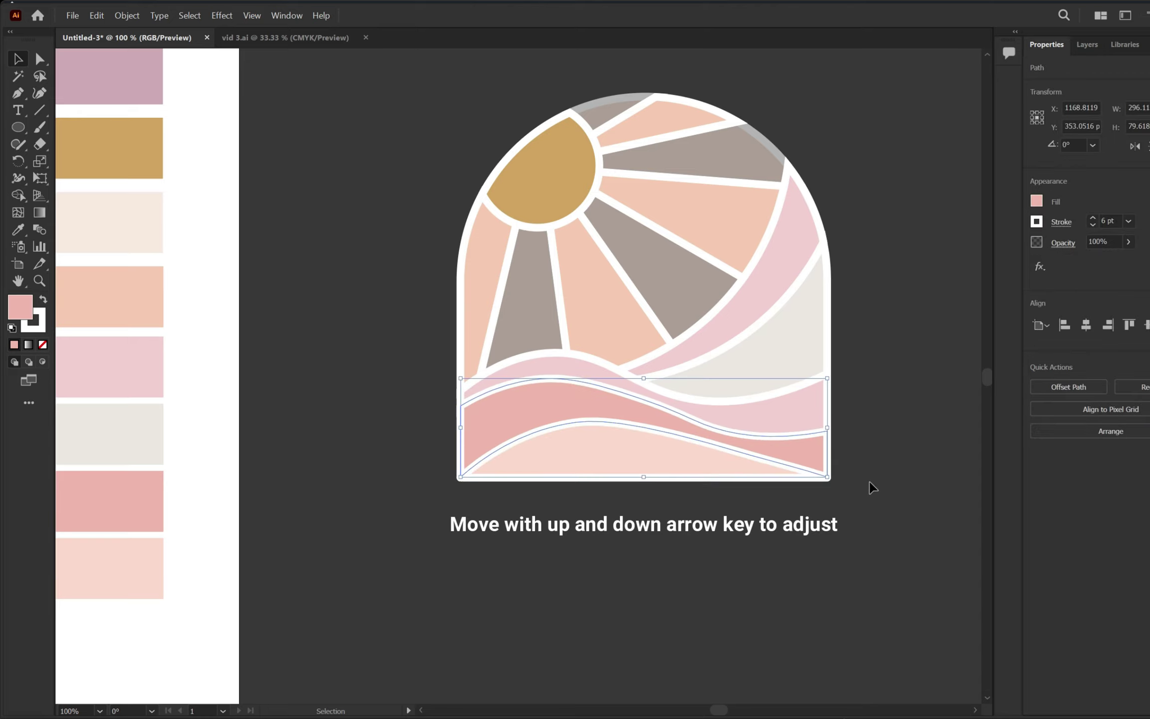
pyautogui.click(869, 488)
pyautogui.scroll(-1, 871, 488)
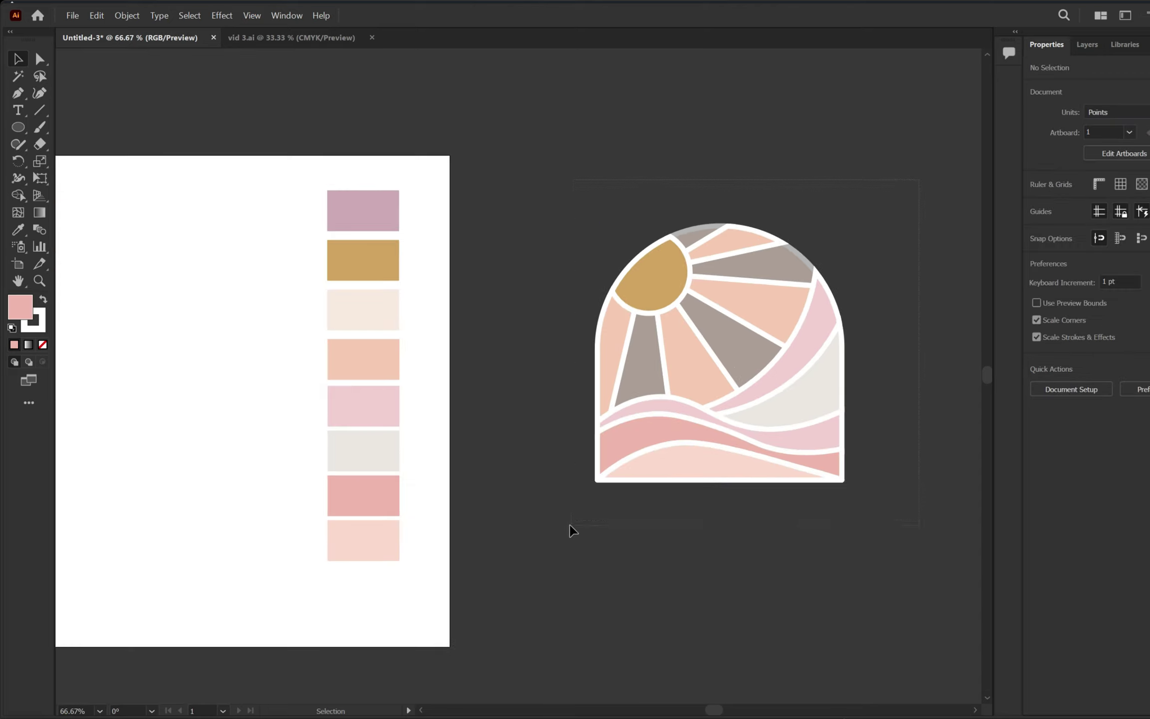
# Step: Move the sunset artwork onto the artboard beside the swatches
pyautogui.moveTo(569, 523); pyautogui.dragTo(571, 524)
pyautogui.scroll(-1, 773, 527)
pyautogui.scroll(-1, 774, 527)
pyautogui.moveTo(767, 450); pyautogui.dragTo(485, 460)
pyautogui.scroll(1, 403, 478)
pyautogui.scroll(-1, 508, 483)
pyautogui.scroll(1, 486, 505)
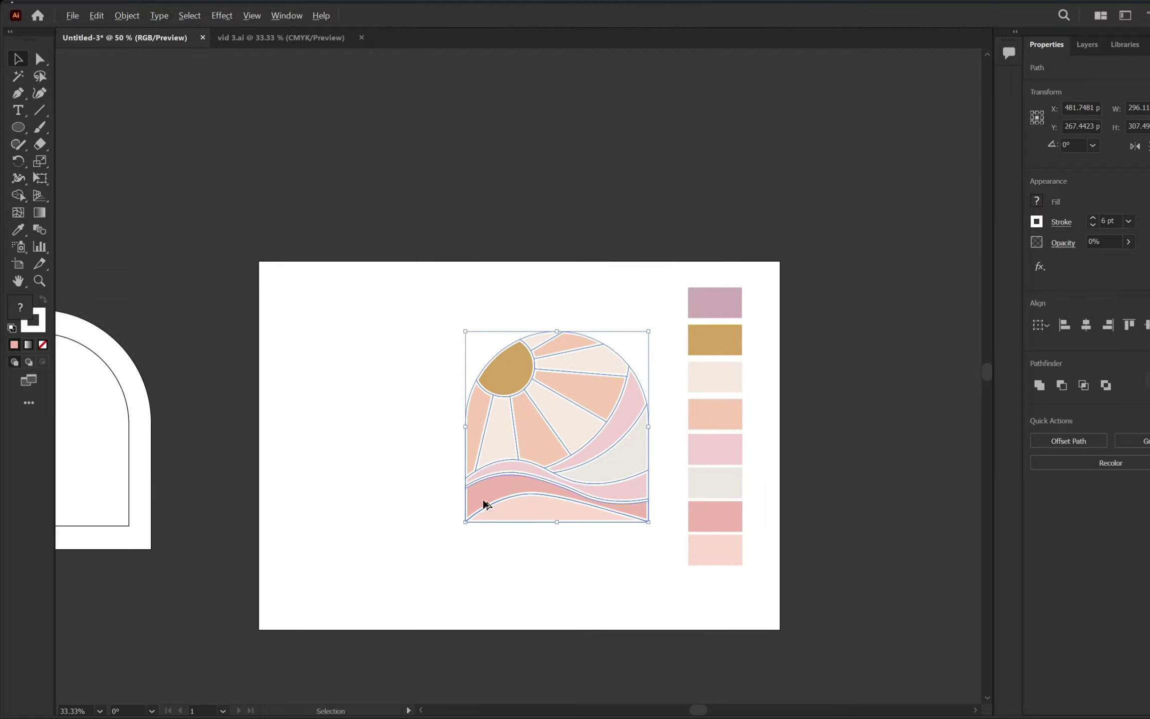
# Step: Delete the inner arch outline and move the outer arch to the artboard's left side
pyautogui.click(324, 337)
pyautogui.click(239, 370)
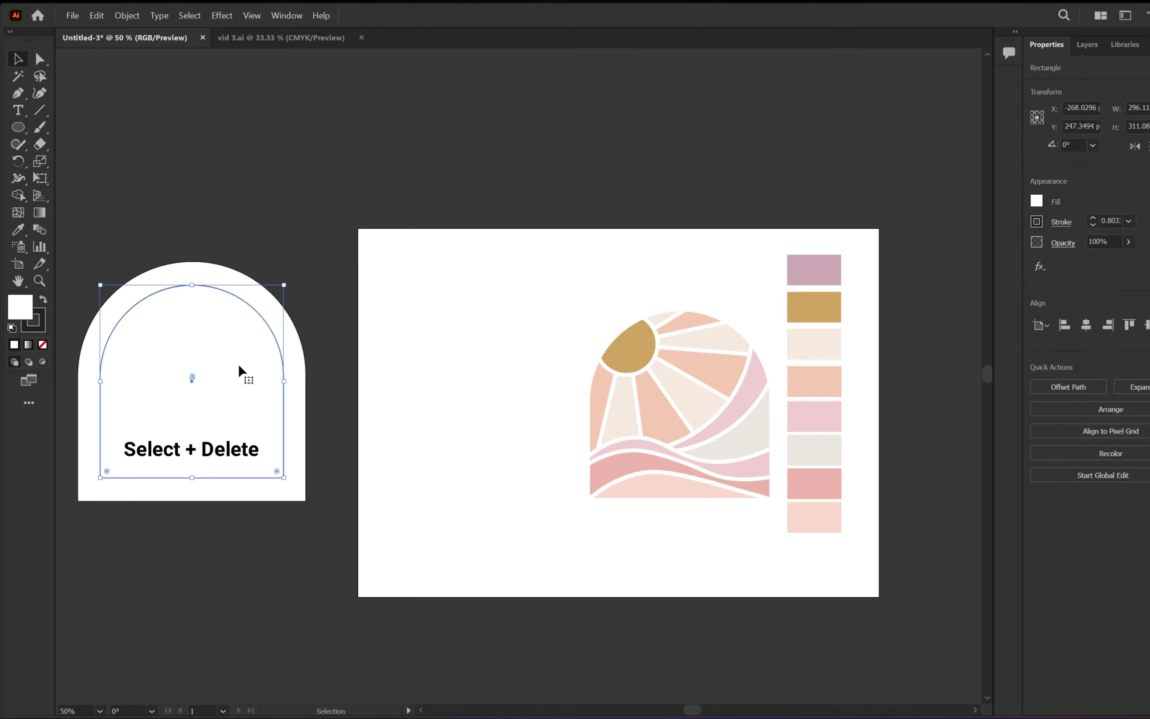
pyautogui.press('Delete')
pyautogui.moveTo(163, 428); pyautogui.dragTo(430, 436)
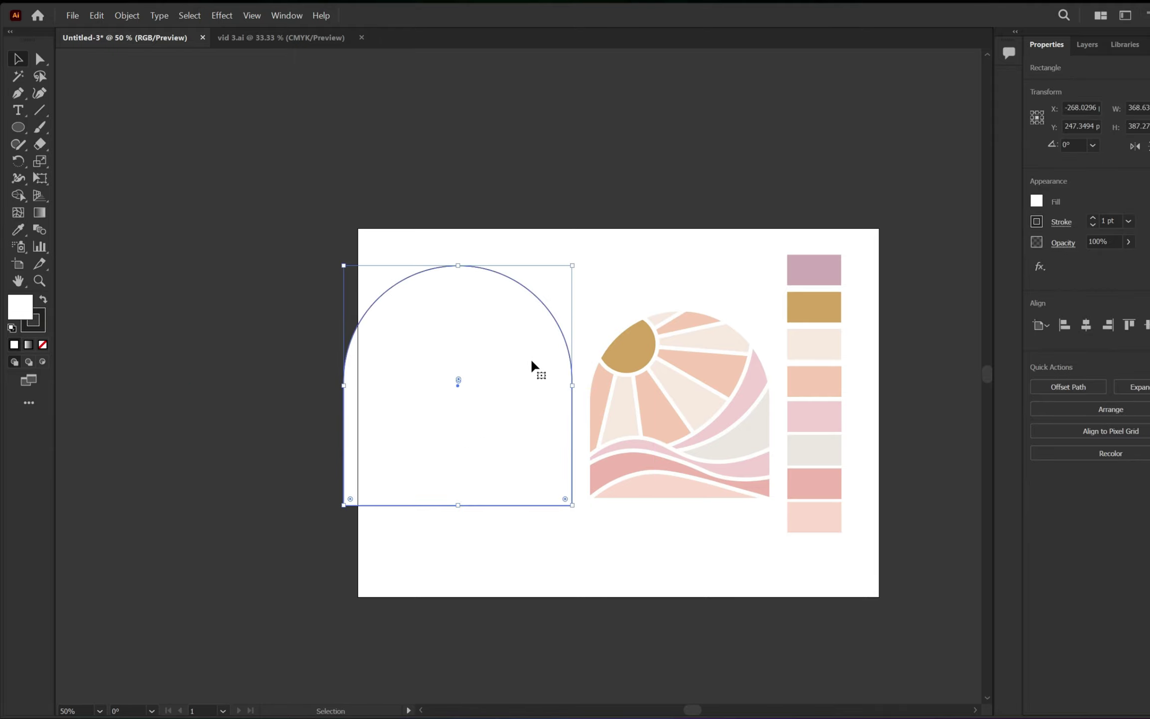
pyautogui.click(584, 309)
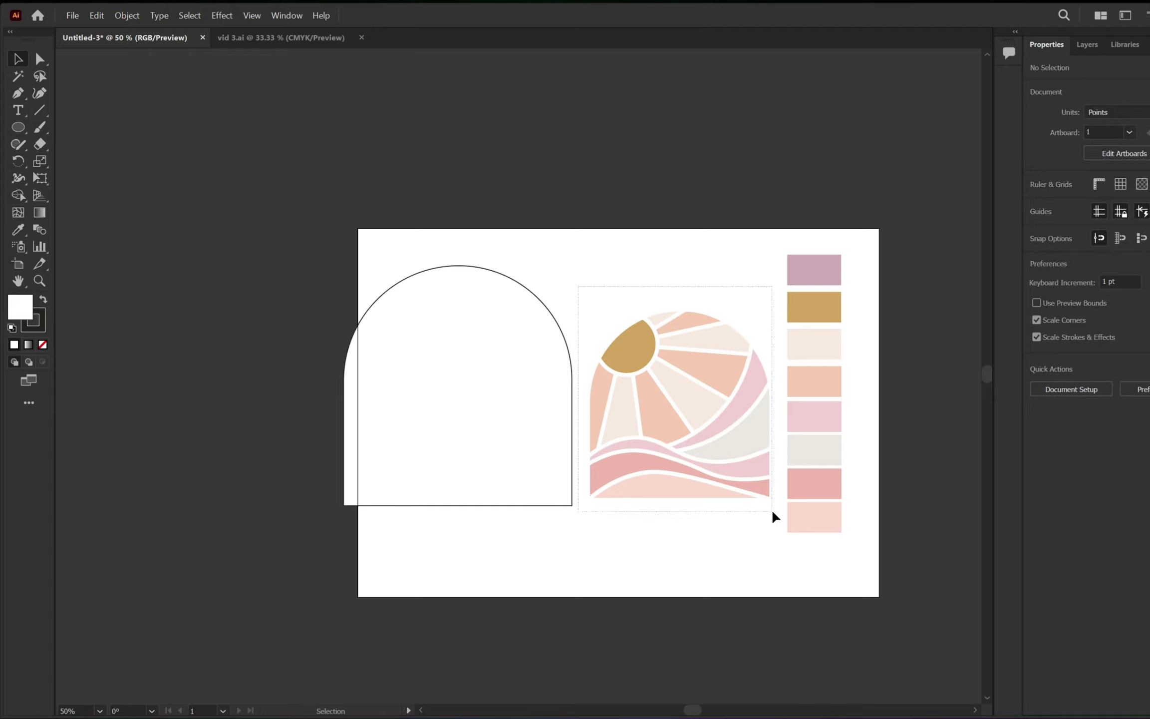
# Step: Place the sunset artwork inside the arch and shift the framed piece right
pyautogui.moveTo(739, 465); pyautogui.dragTo(497, 430)
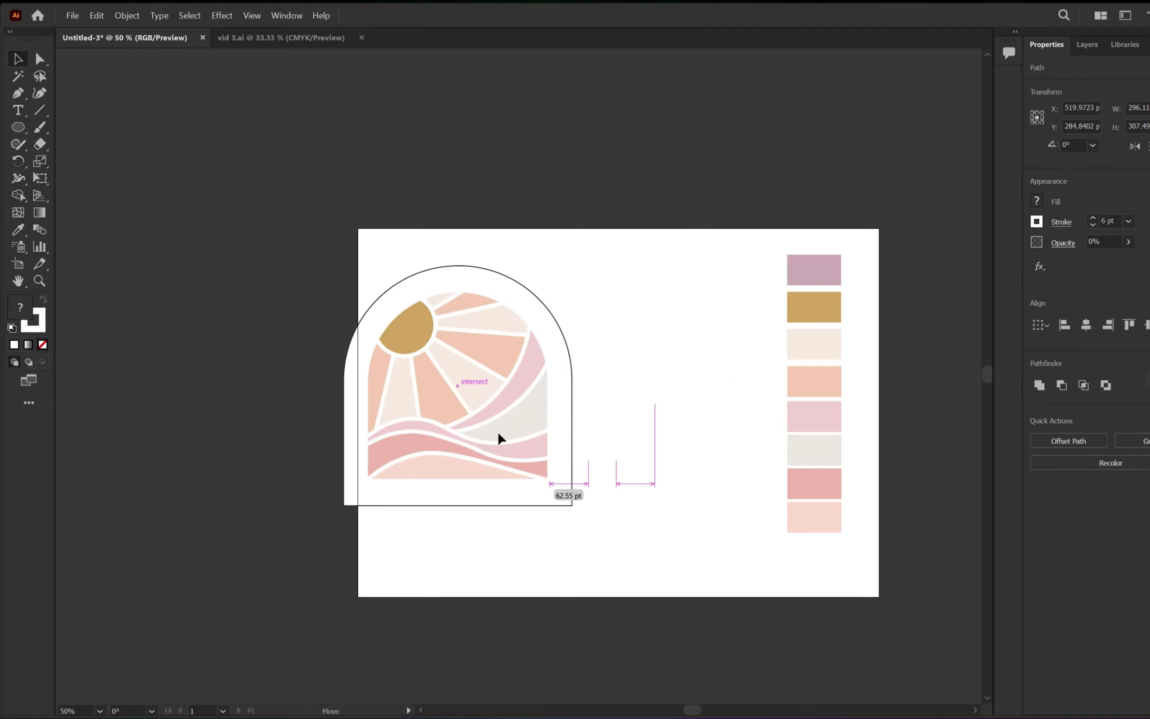
pyautogui.moveTo(498, 433); pyautogui.dragTo(506, 427)
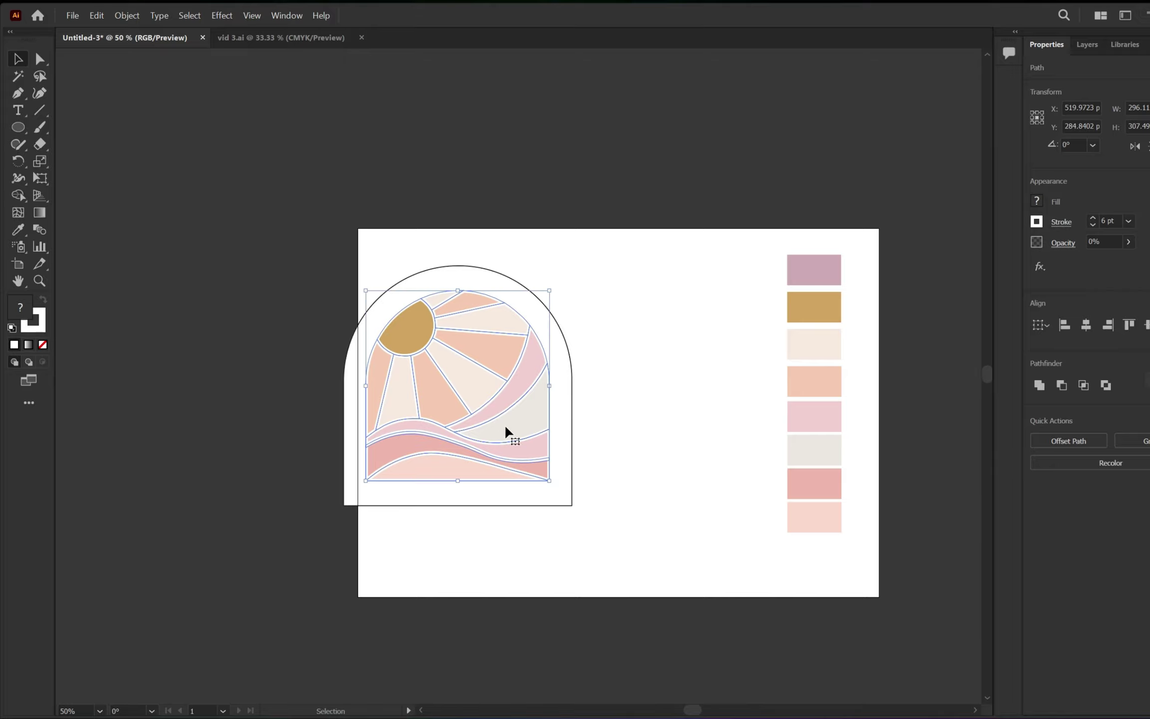
pyautogui.moveTo(598, 252); pyautogui.dragTo(251, 554)
pyautogui.moveTo(497, 365); pyautogui.dragTo(604, 371)
pyautogui.click(669, 352)
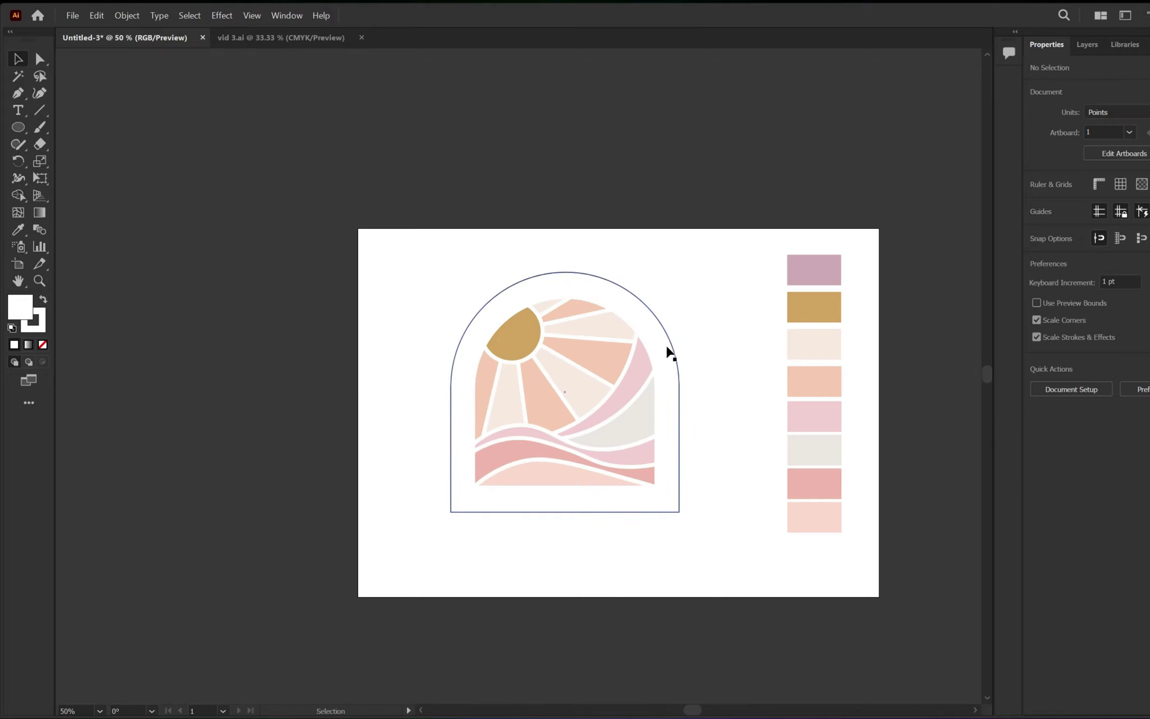
# Step: Fill the arch with the mauve top swatch and fine-tune the artwork's position inside it
pyautogui.click(20, 231)
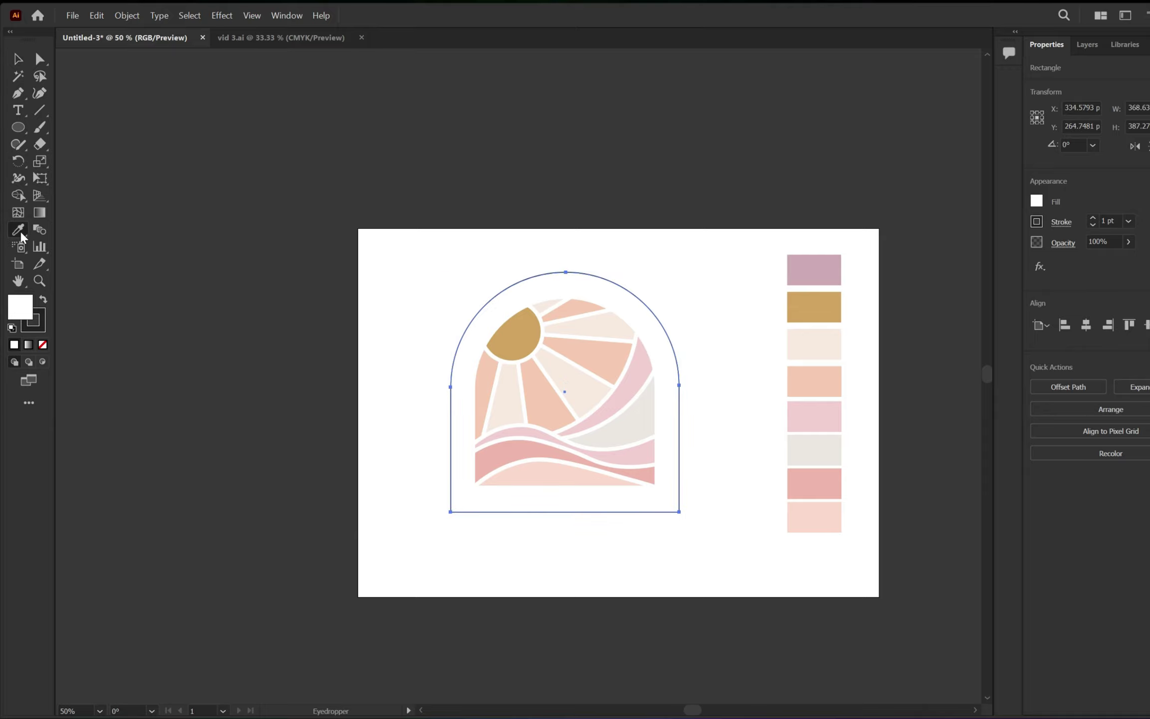
pyautogui.click(837, 271)
pyautogui.click(18, 59)
pyautogui.click(696, 159)
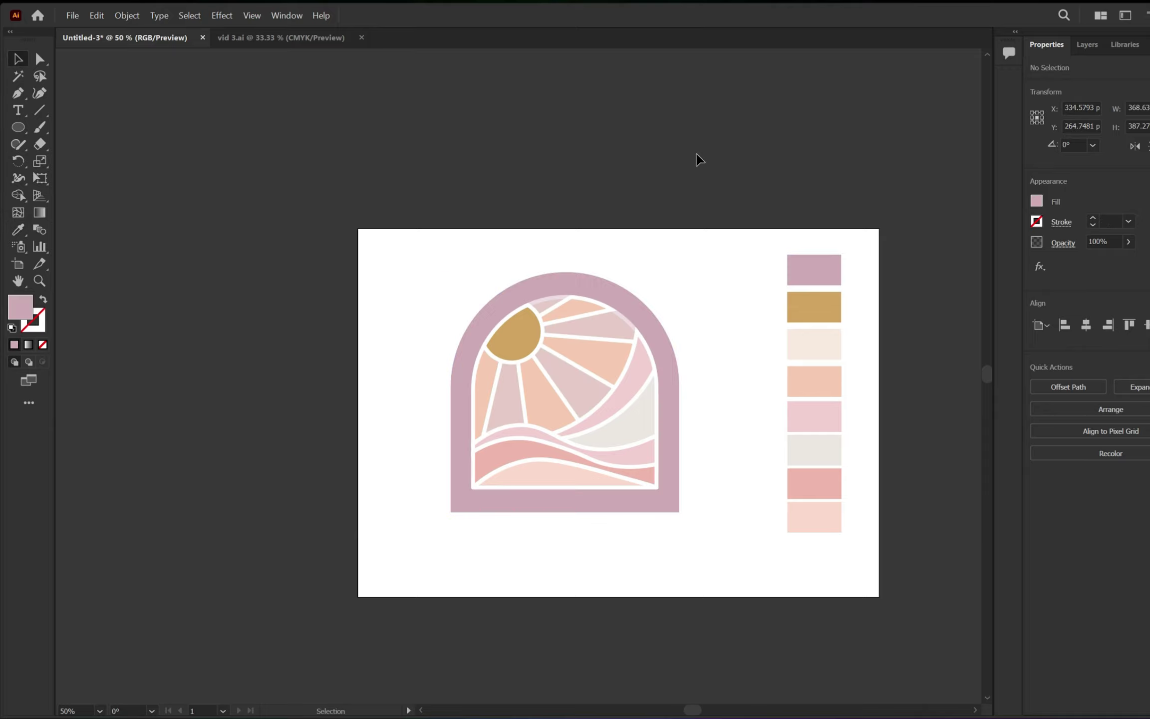
pyautogui.scroll(2, 552, 435)
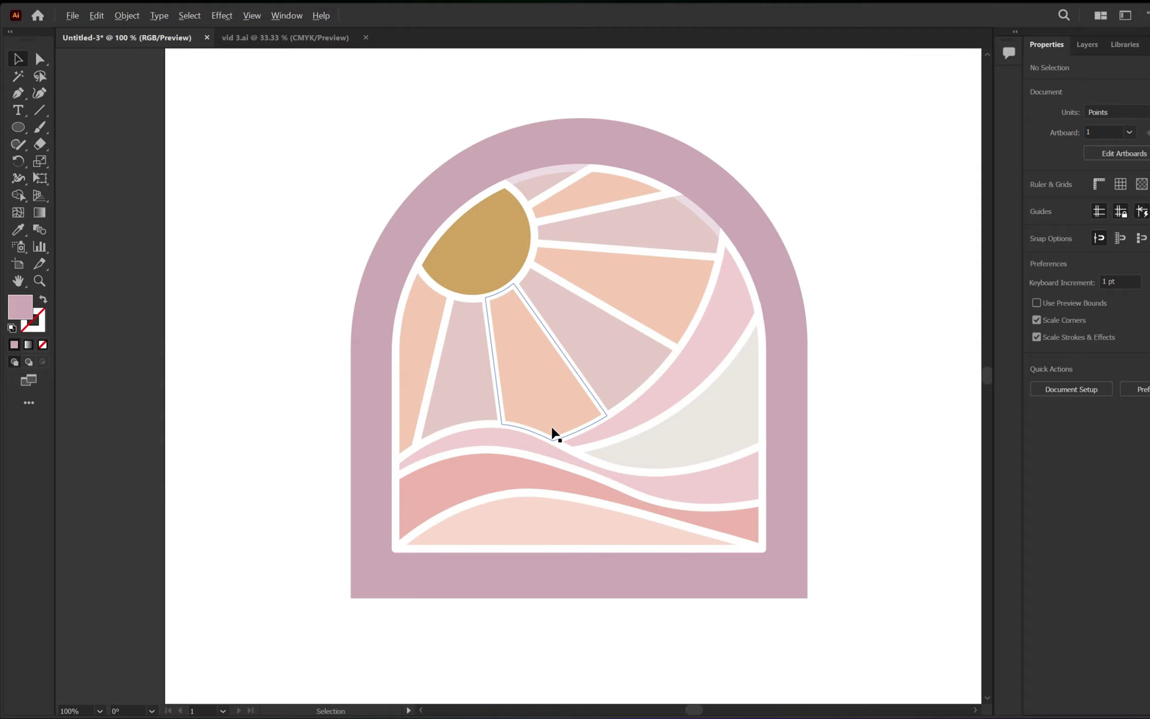
pyautogui.scroll(-1, 691, 496)
pyautogui.moveTo(607, 408)
pyautogui.mouseDown()
pyautogui.moveTo(654, 426)
pyautogui.moveTo(653, 440)
pyautogui.mouseUp()
pyautogui.scroll(-2, 374, 437)
pyautogui.scroll(1, 479, 433)
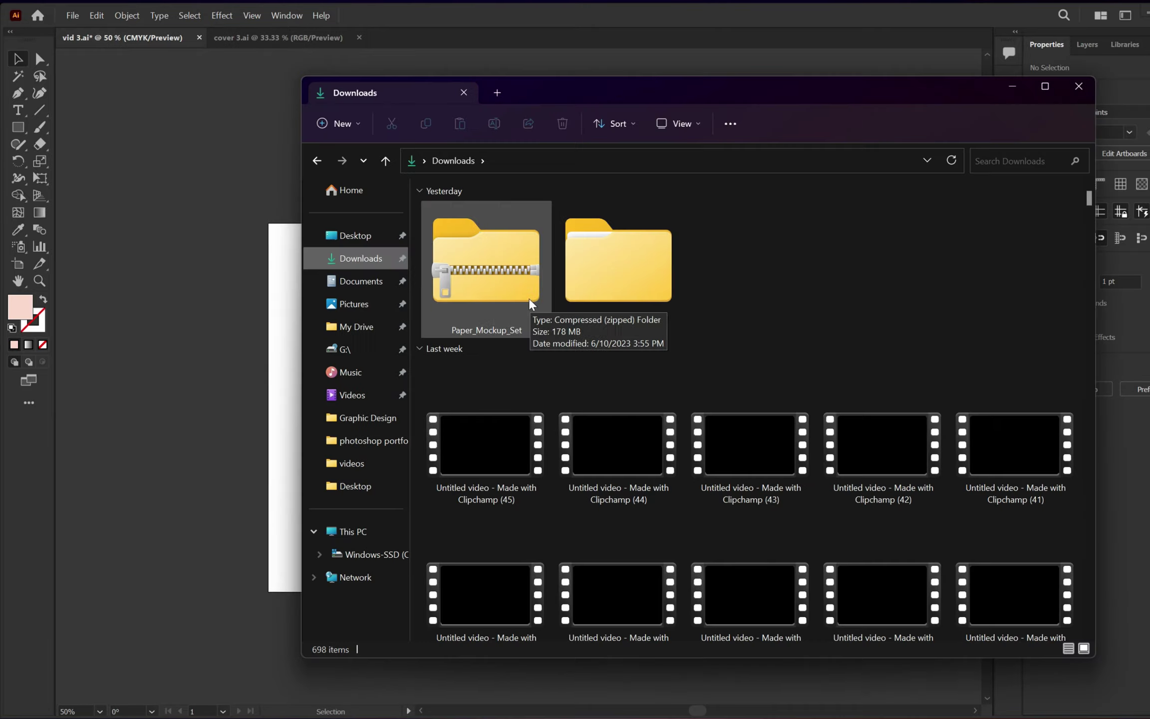
# Step: Open Mockup 1 from Downloads > Paper_Mockup_Set > Paper_Mockup_Set in Photoshop
pyautogui.doubleClick(642, 284)
pyautogui.doubleClick(493, 252)
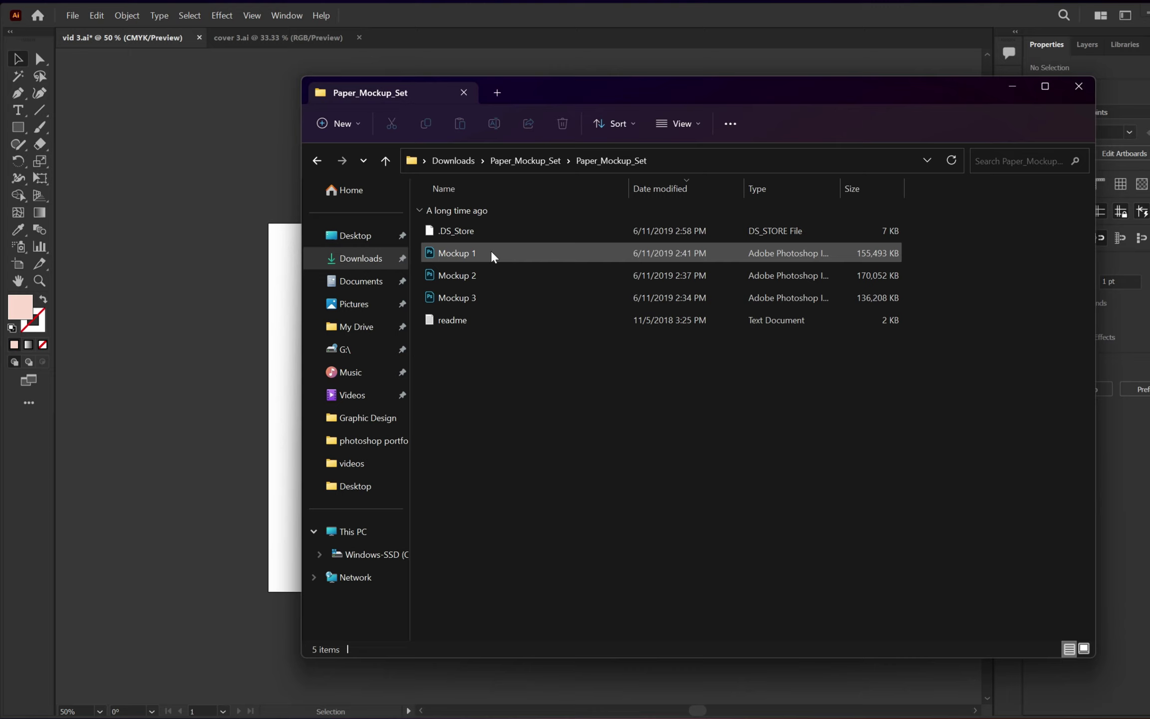
pyautogui.moveTo(458, 253)
pyautogui.doubleClick(496, 251)
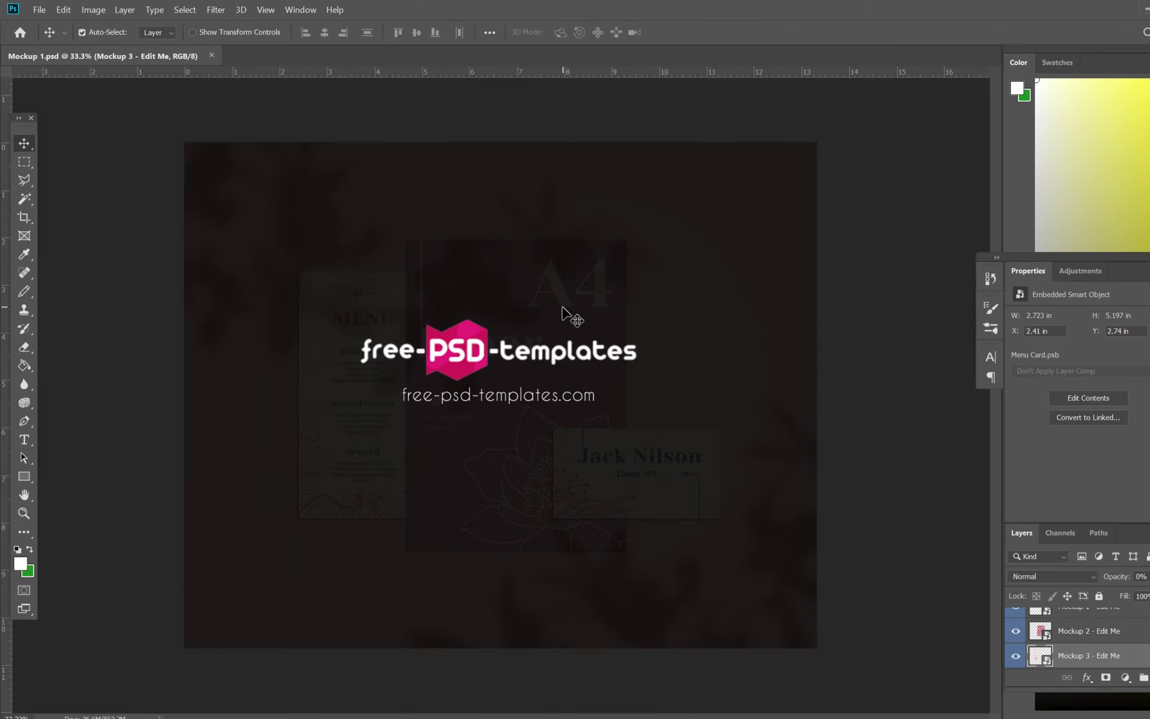
# Step: Delete the watermark layer and the business card and menu card layers
pyautogui.click(703, 396)
pyautogui.press('Delete')
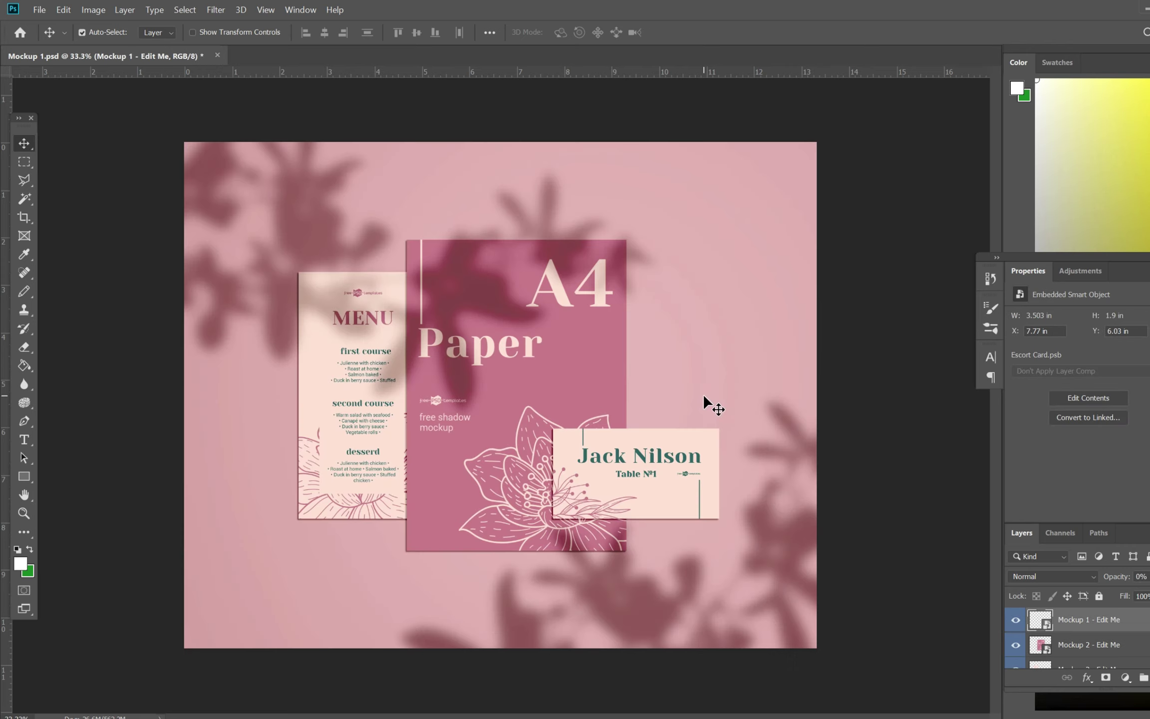
pyautogui.press('Delete')
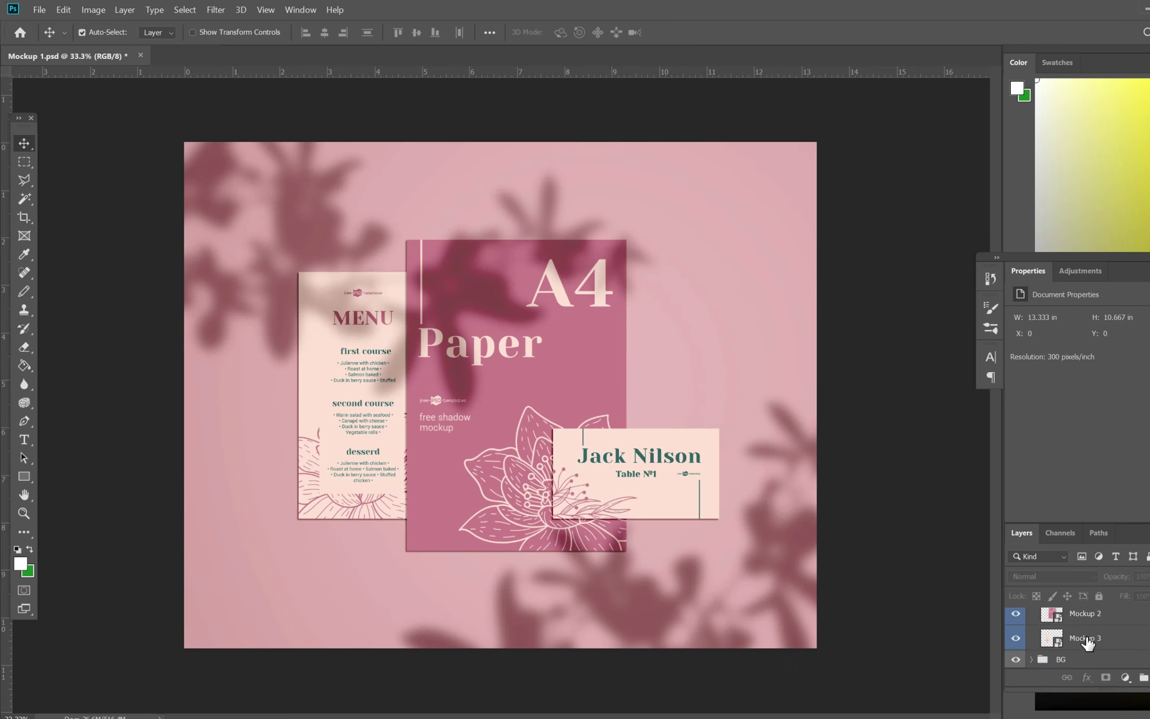
pyautogui.scroll(2, 1087, 644)
pyautogui.click(1015, 638)
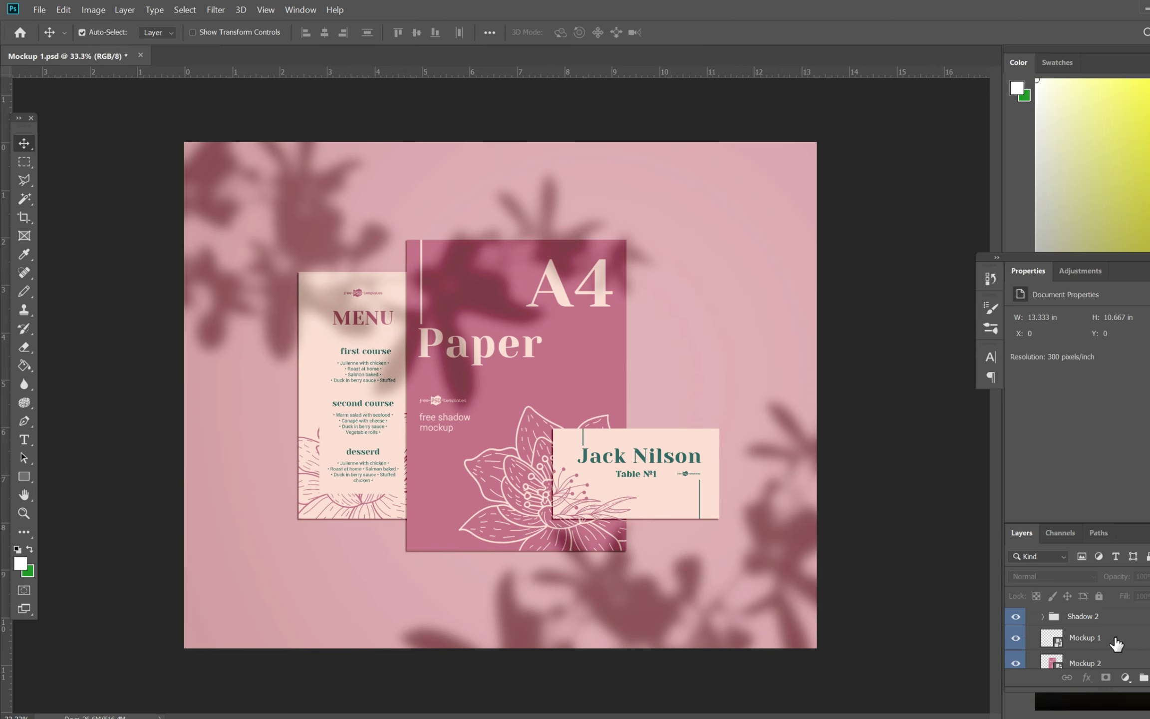
pyautogui.click(1116, 644)
pyautogui.press('Delete')
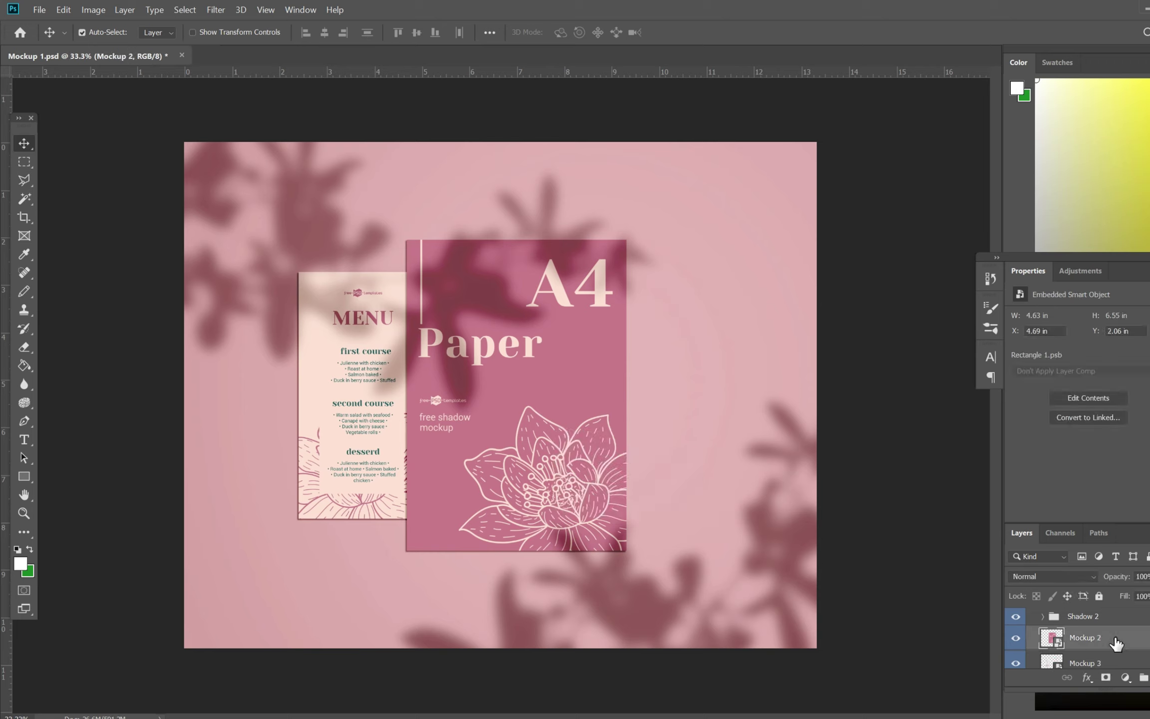
pyautogui.press('Delete')
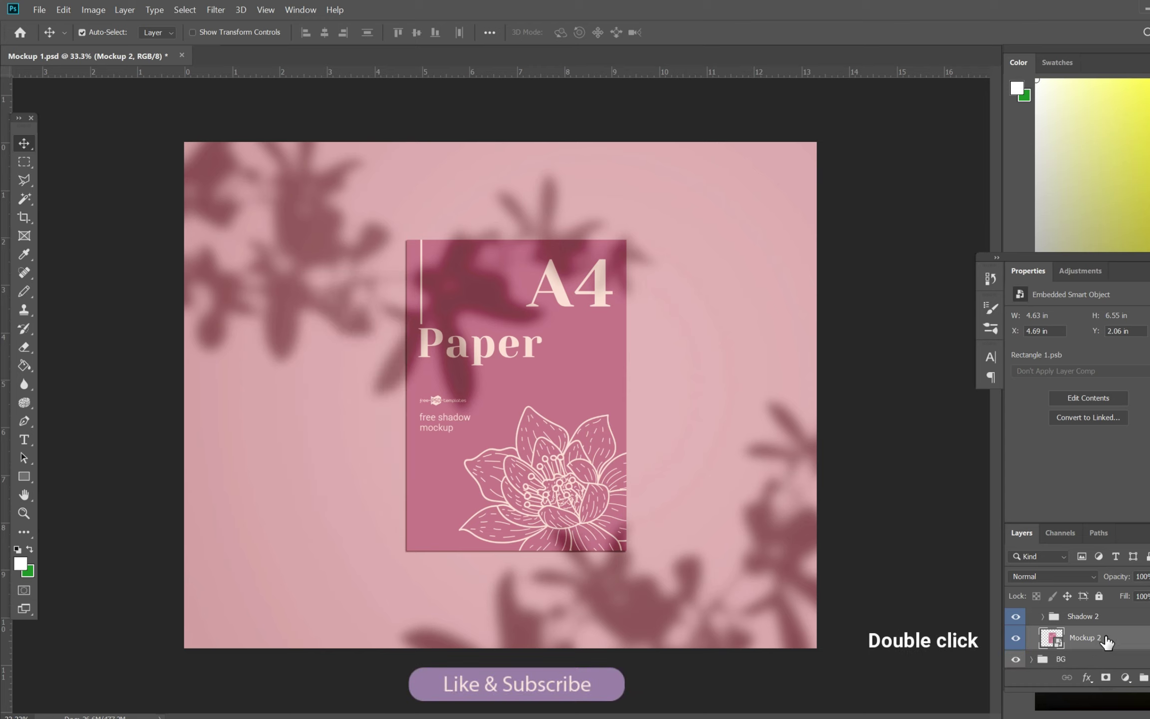
# Step: Open the A4 sheet's smart object, move its old pink design off canvas, and paste the artwork
pyautogui.doubleClick(1105, 639)
pyautogui.write('- Edit Me')
pyautogui.doubleClick(1050, 622)
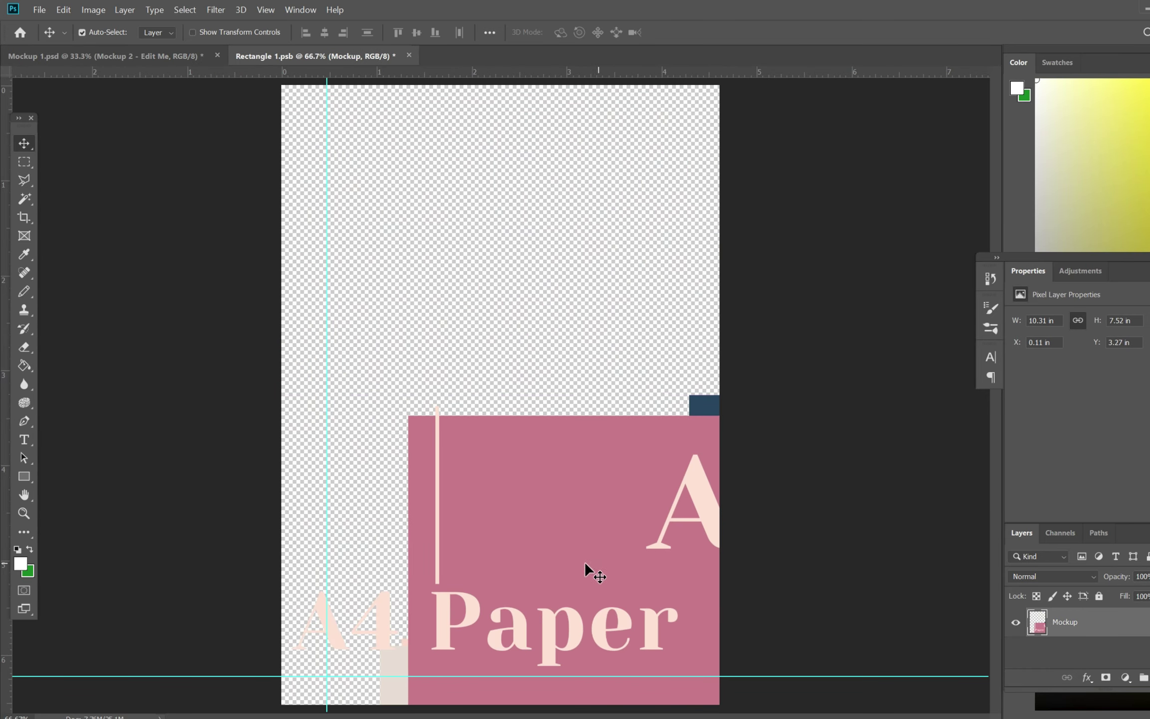
pyautogui.moveTo(499, 324); pyautogui.dragTo(963, 344)
pyautogui.moveTo(663, 348)
pyautogui.mouseDown()
pyautogui.moveTo(700, 326)
pyautogui.moveTo(848, 329)
pyautogui.mouseUp()
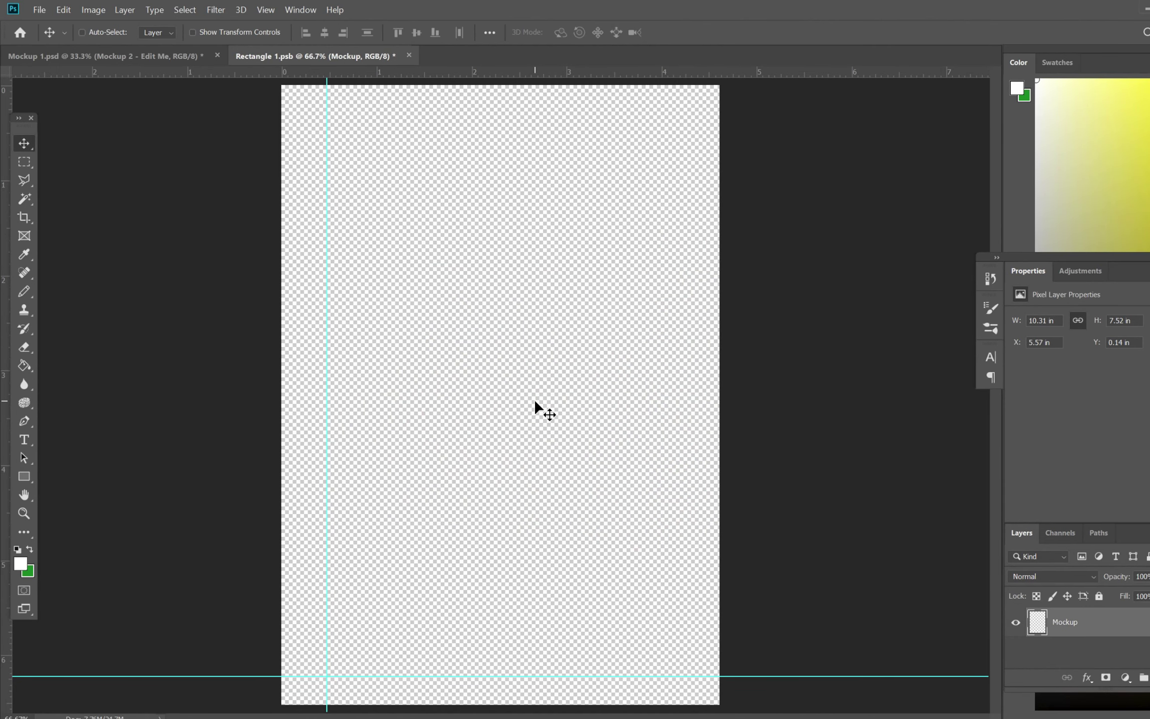
pyautogui.hotkey('ctrl', 'v')
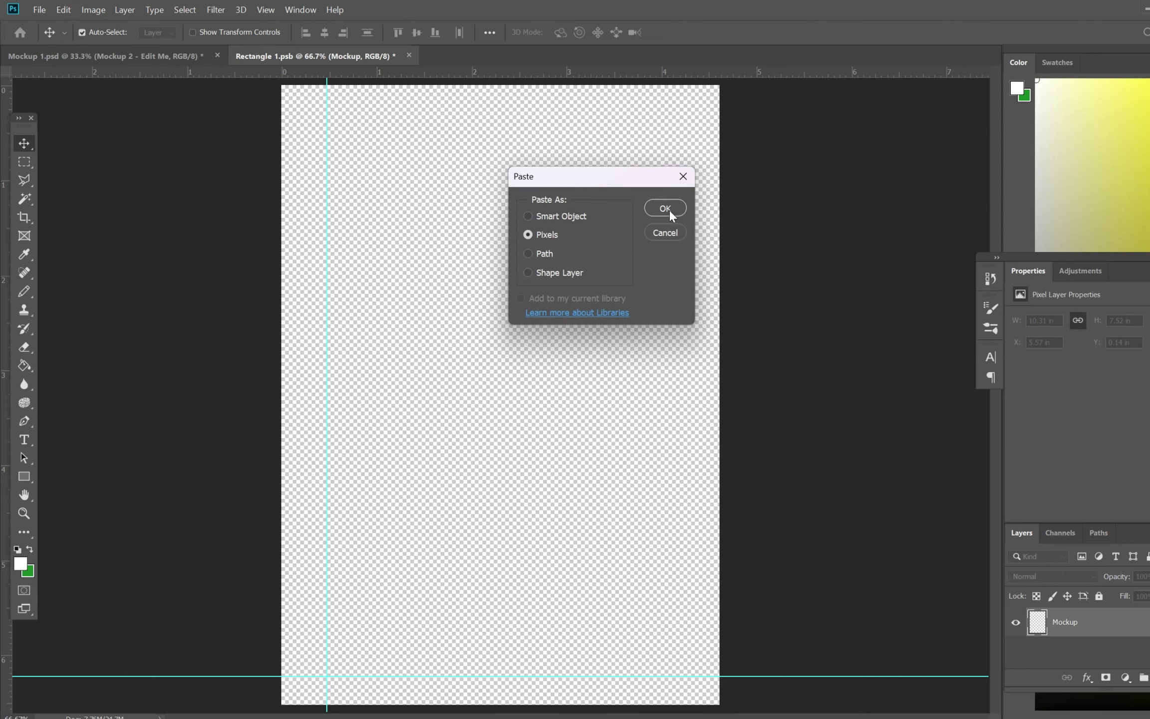
# Step: Paste the arch artwork as pixels, commit it, save the sheet, and return to Mockup 1.psd
pyautogui.click(666, 209)
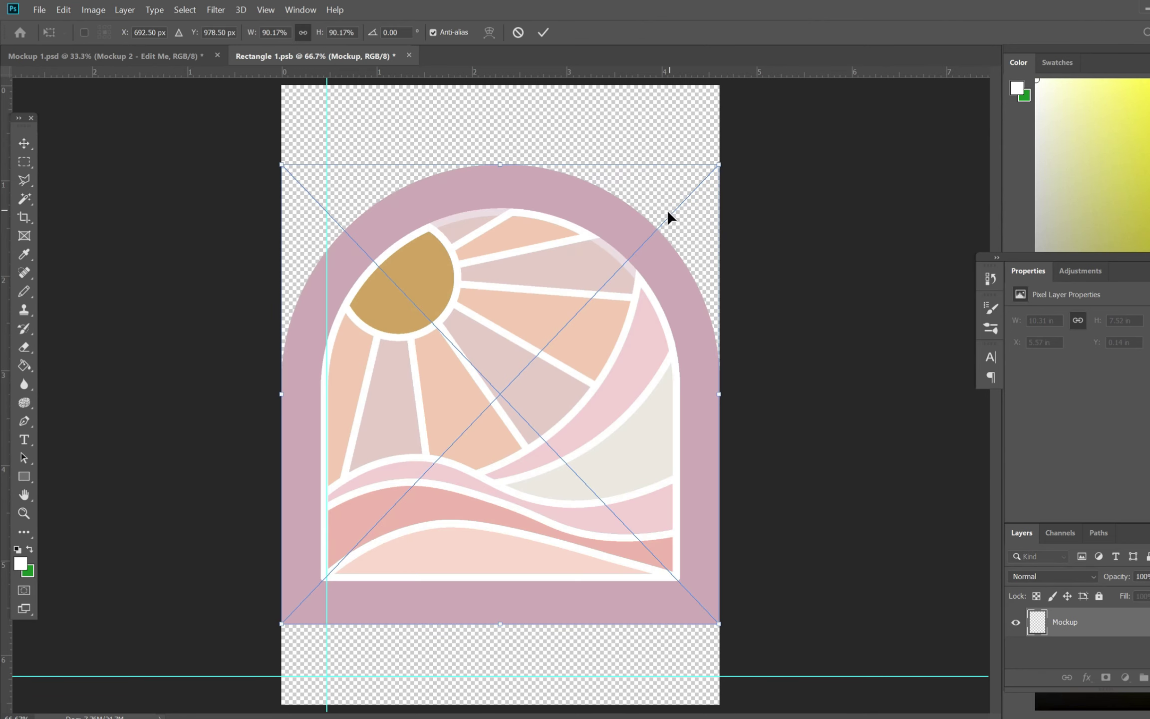
pyautogui.click(544, 32)
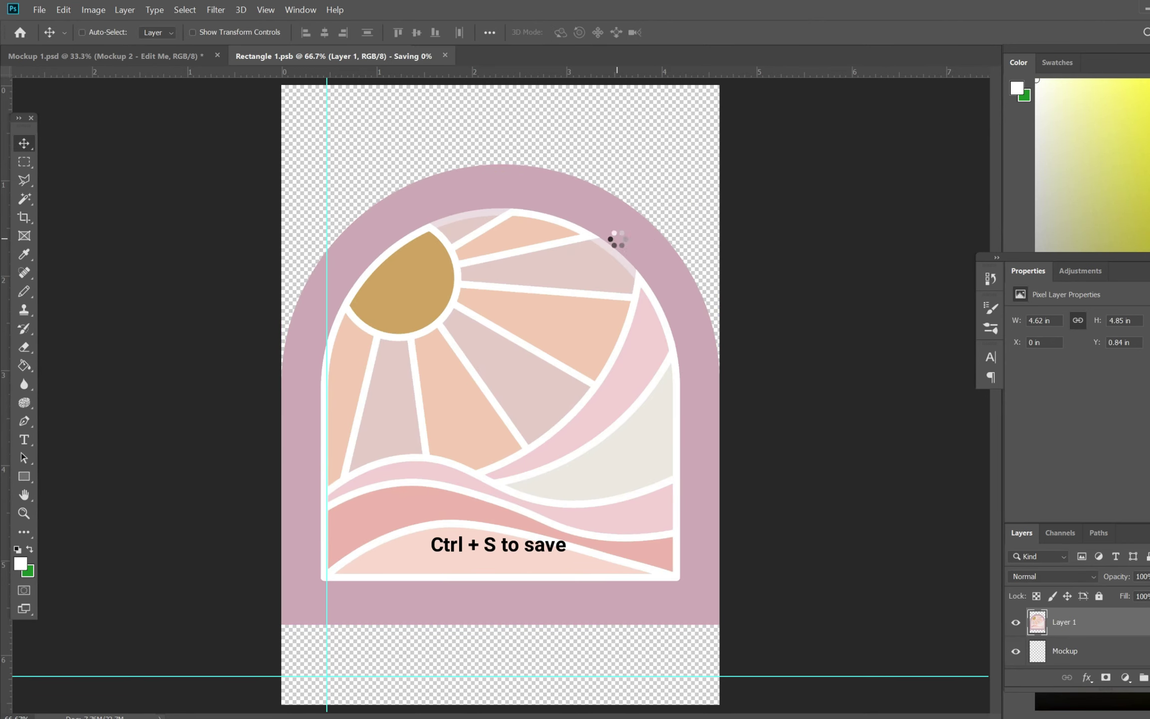
pyautogui.hotkey('ctrl', 's')
pyautogui.click(156, 58)
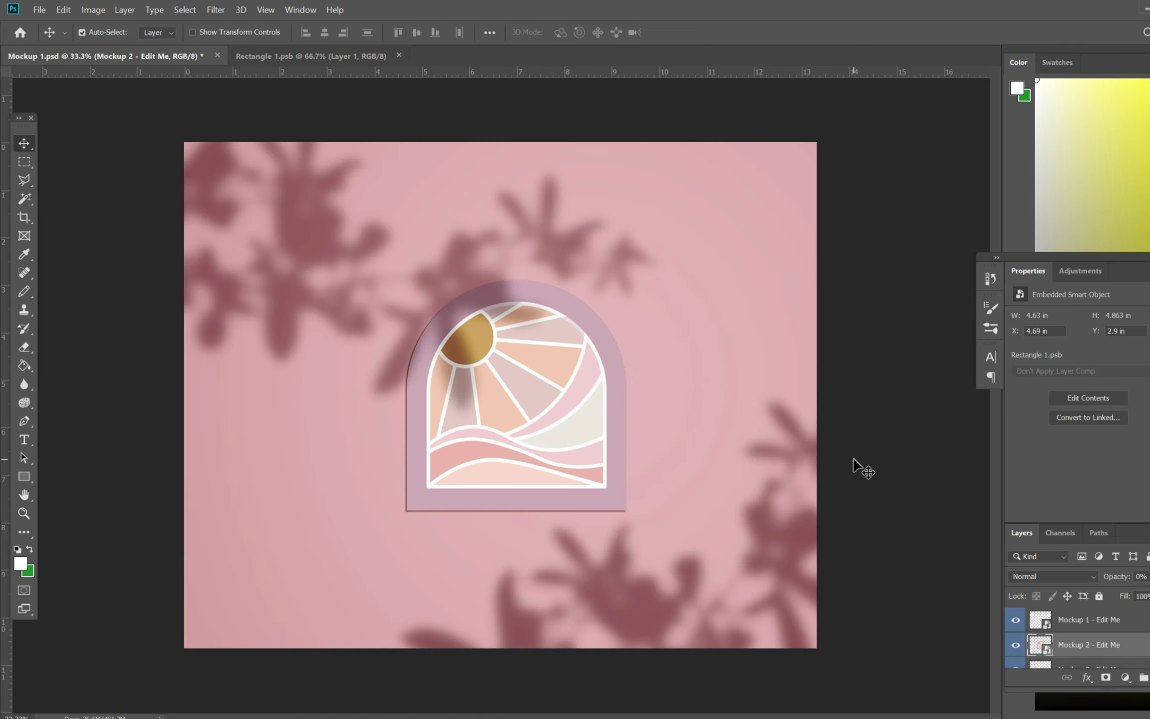